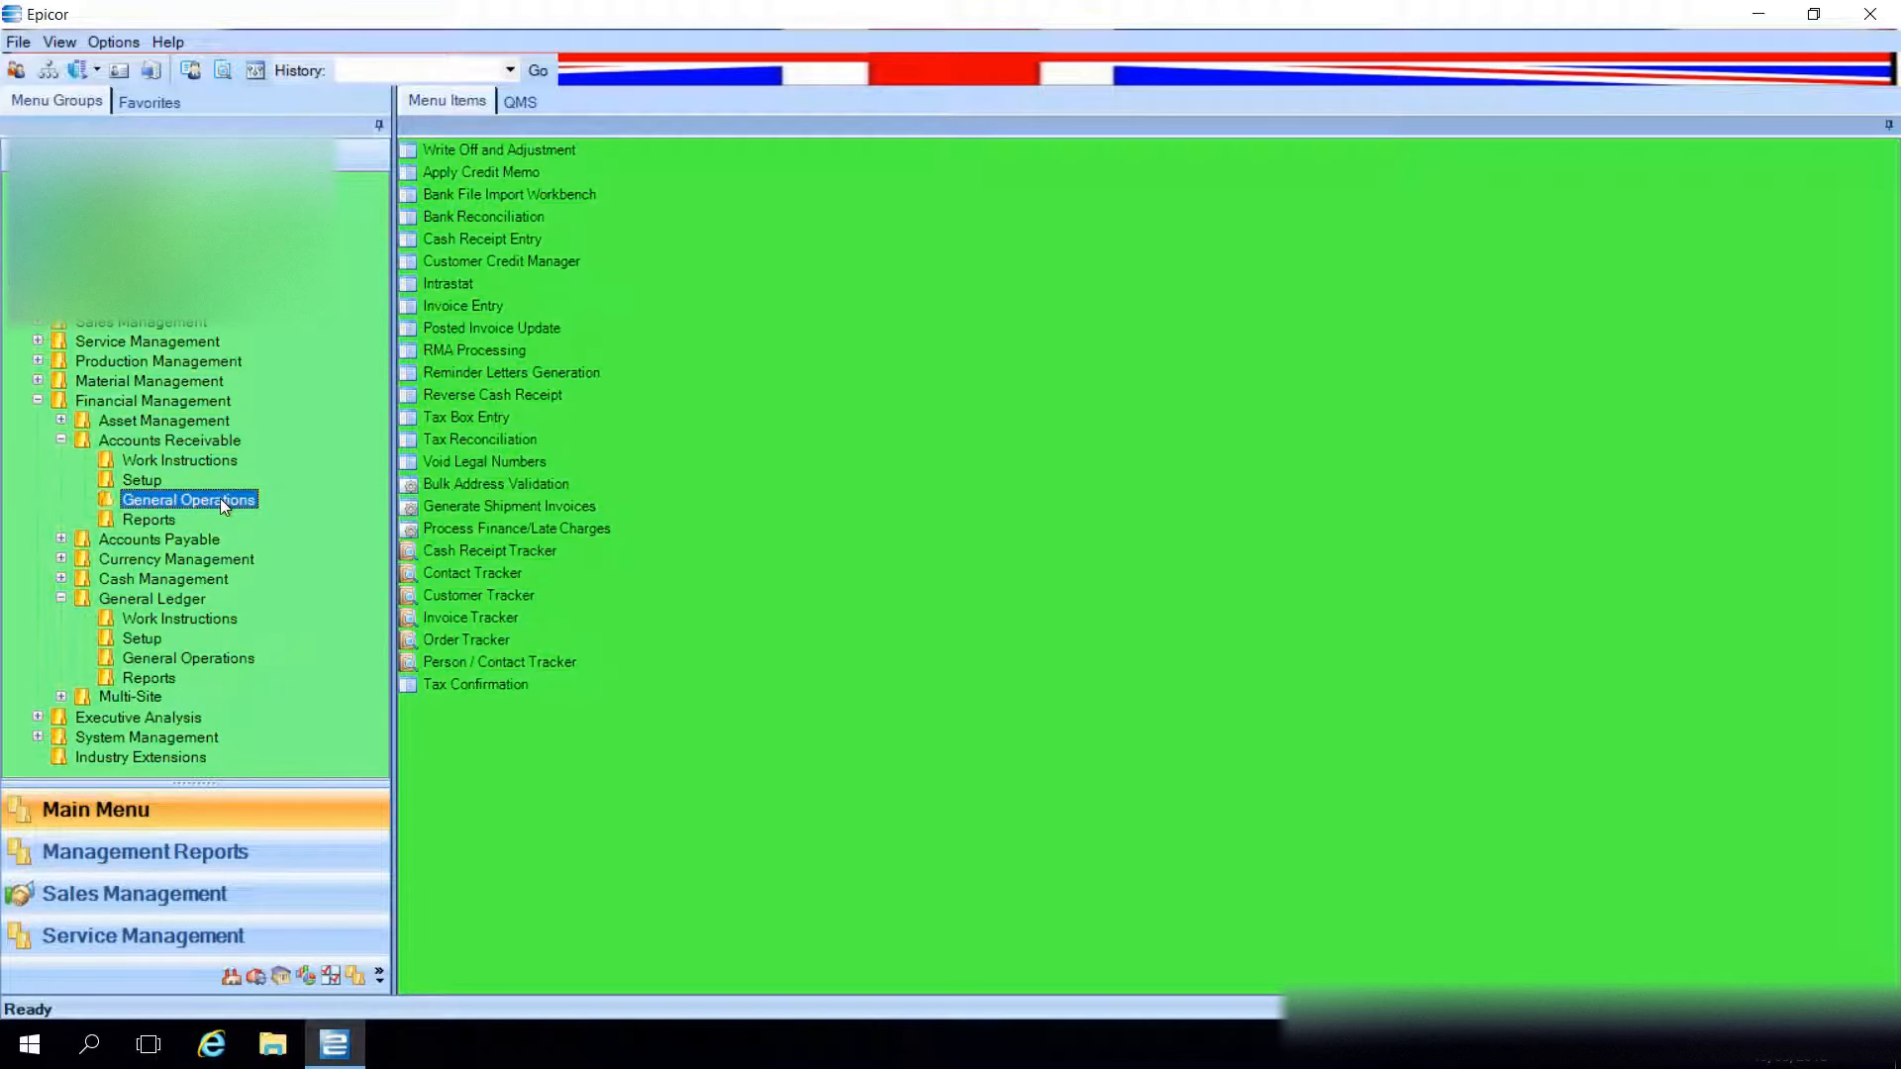
# Open AR Invoice Entry from the Accounts Receivable general operations and add a new invoice group MR190318.
pyautogui.doubleClick(487, 308)
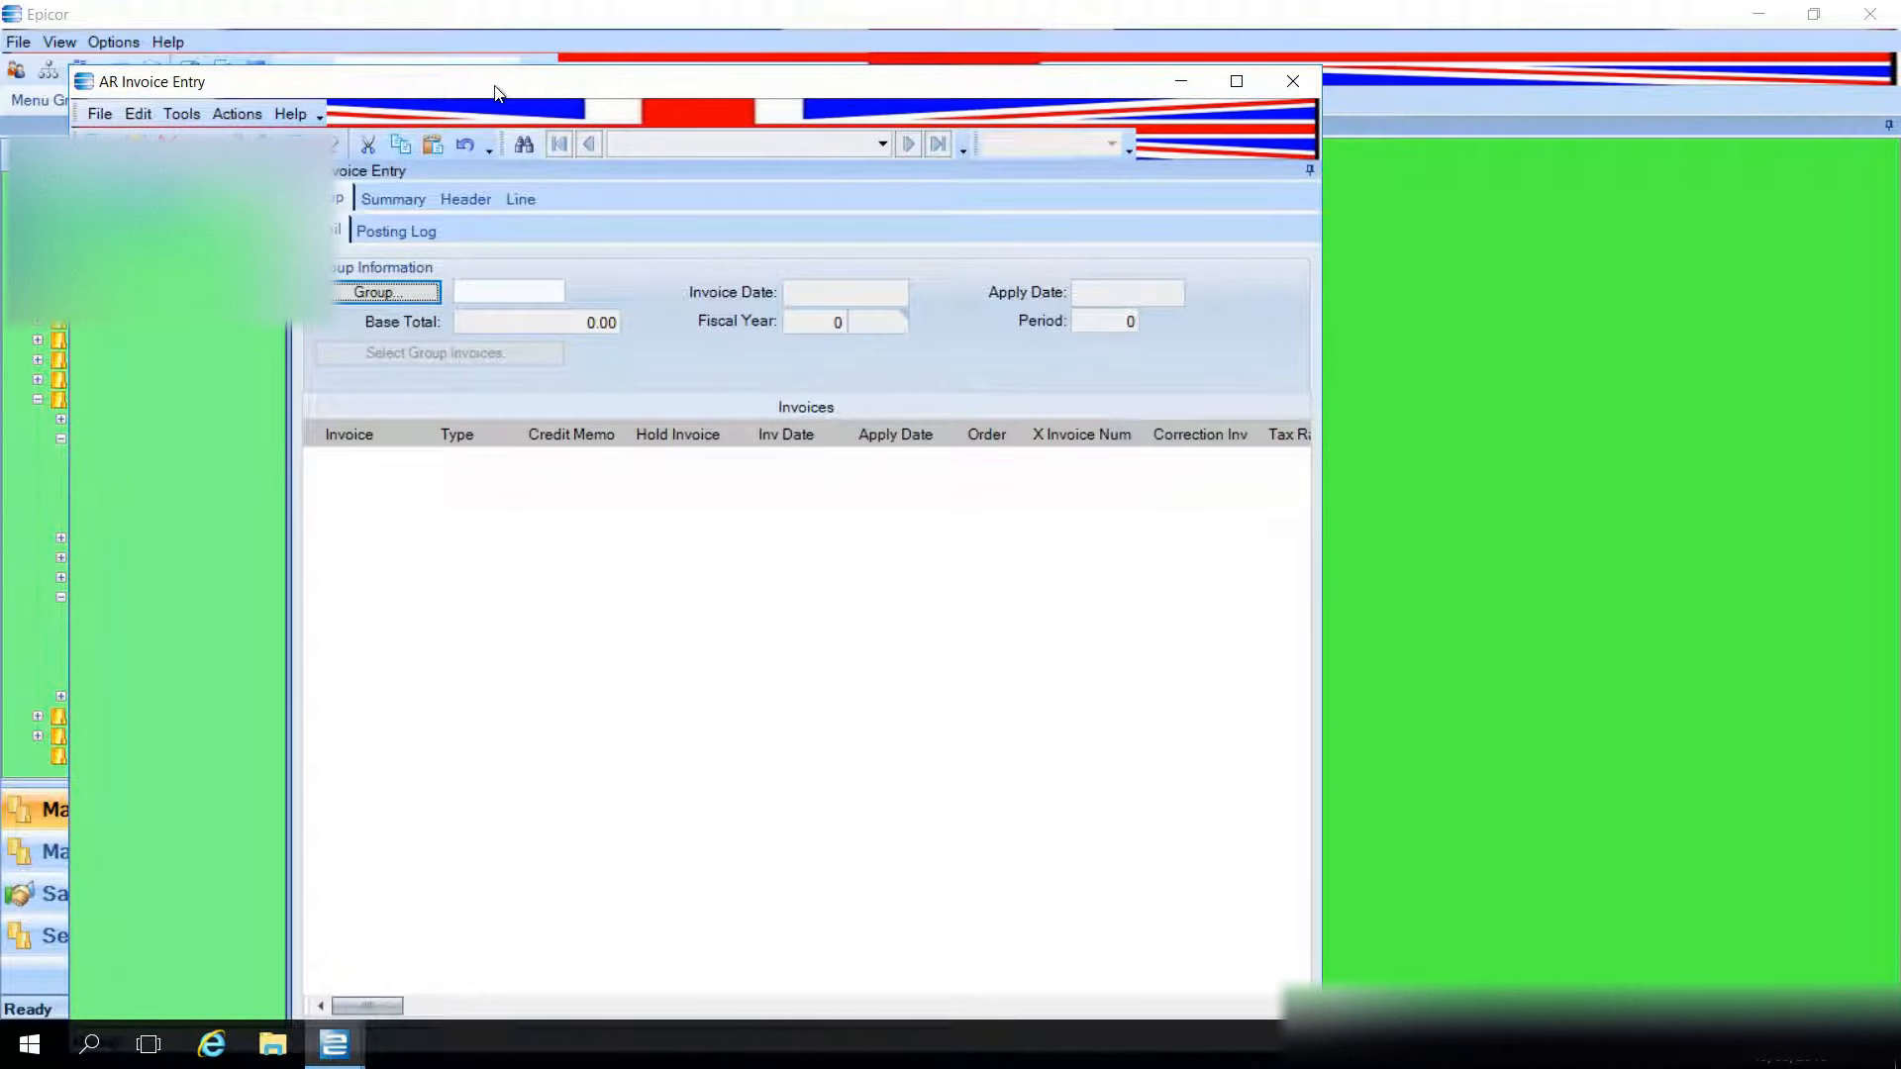
pyautogui.moveTo(496, 91); pyautogui.dragTo(783, 47)
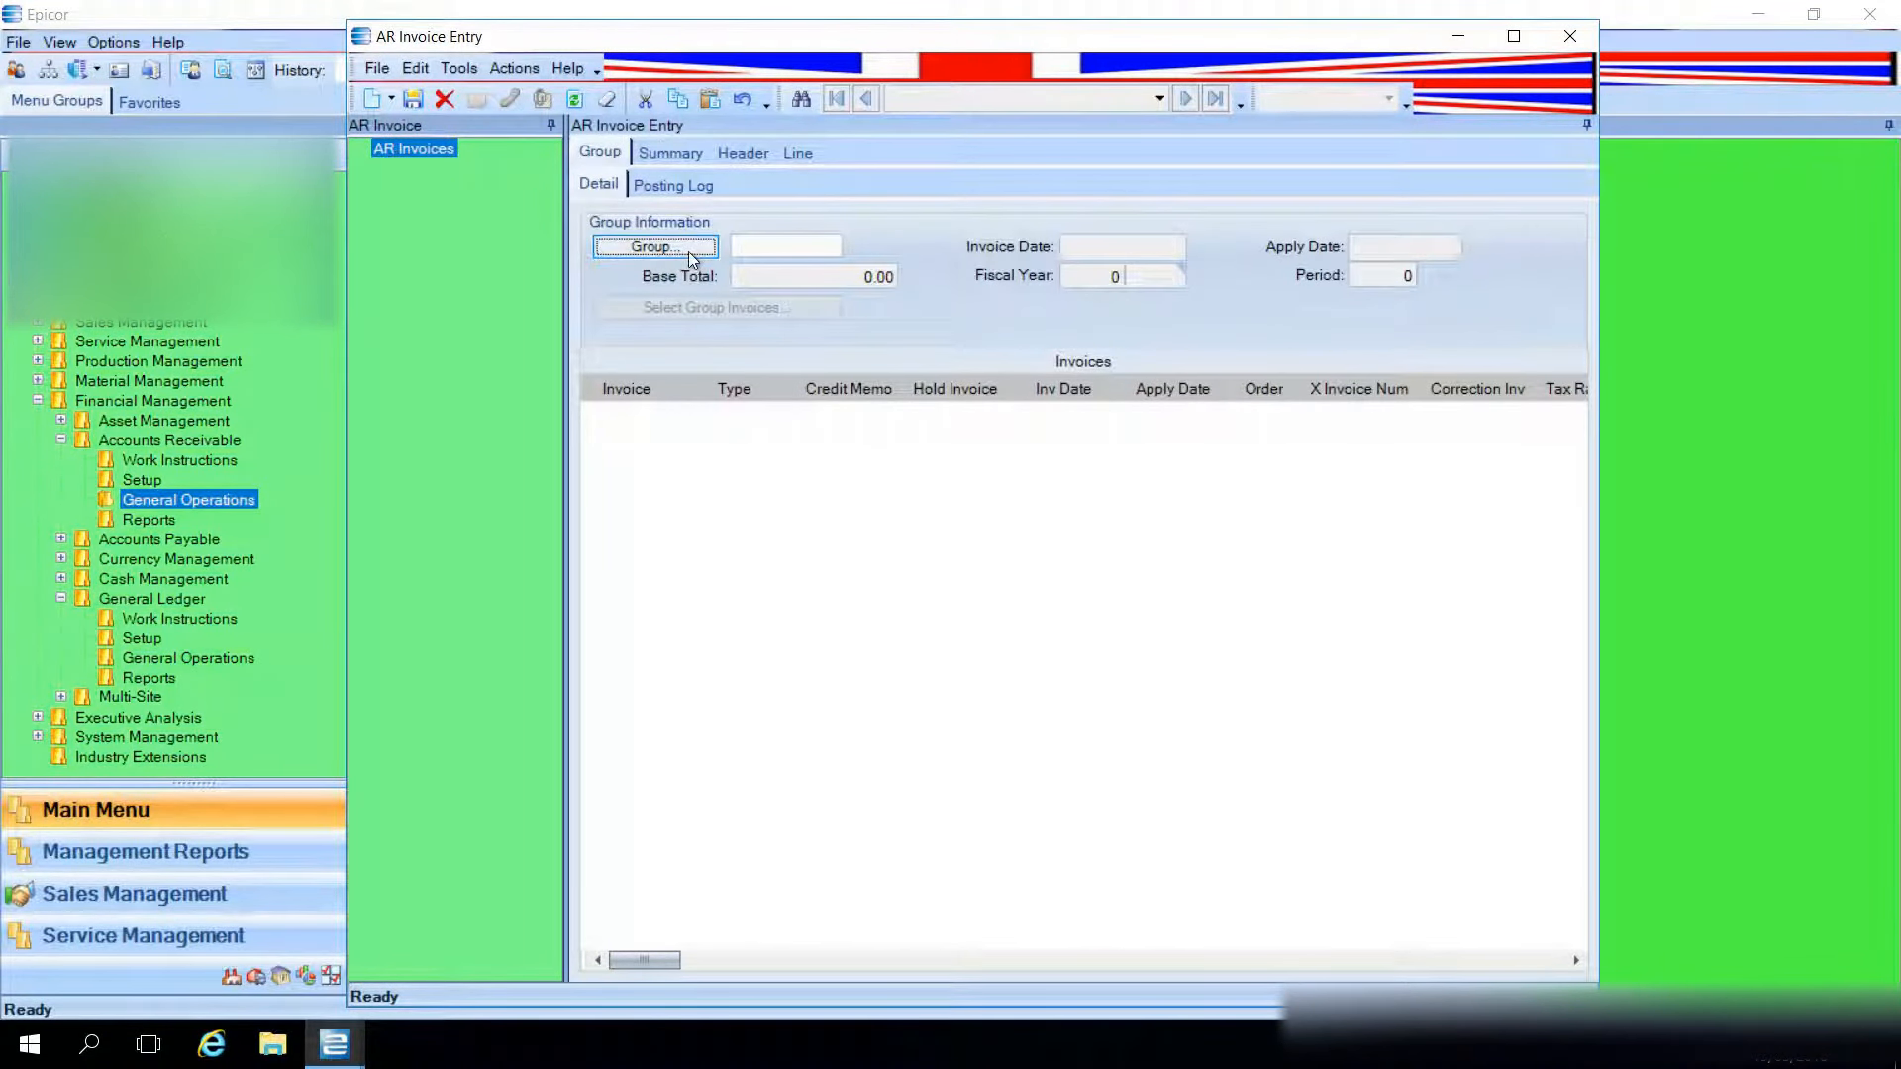
pyautogui.click(754, 246)
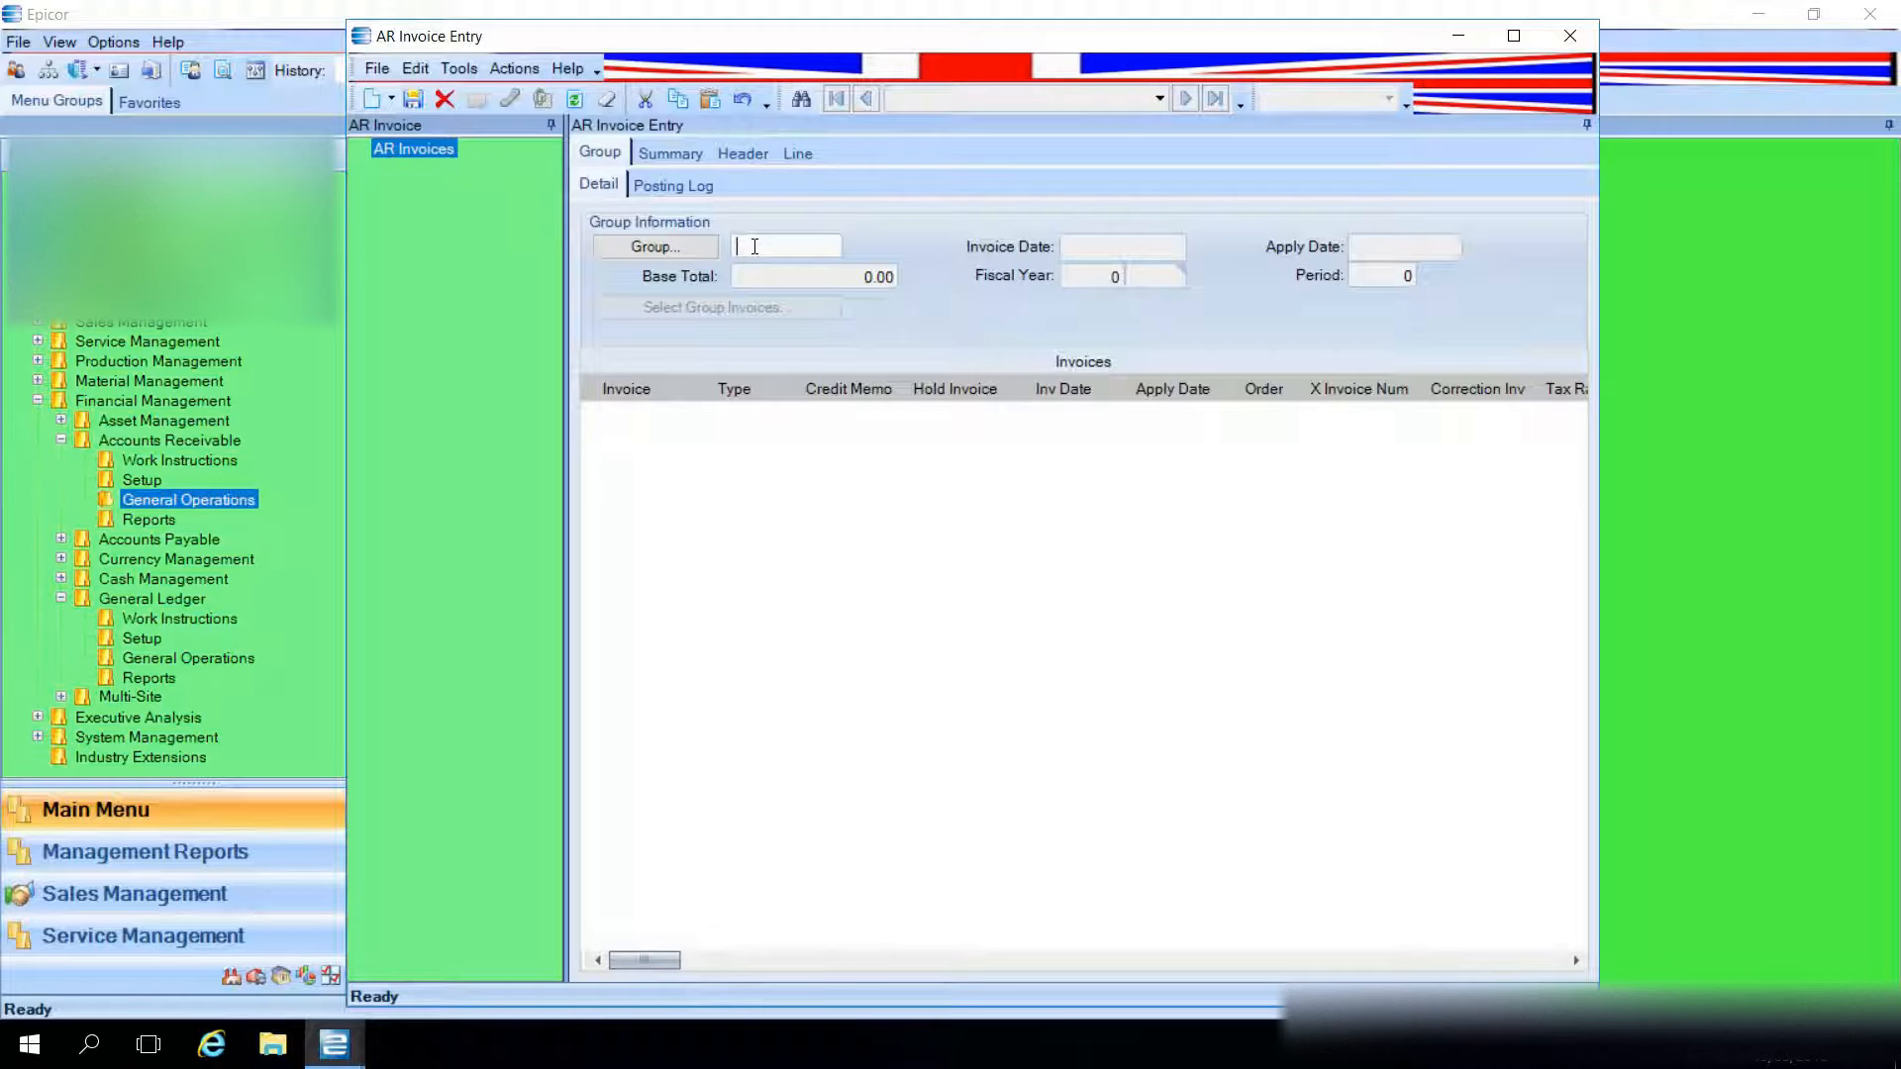
pyautogui.write('MR190318')
pyautogui.click(689, 256)
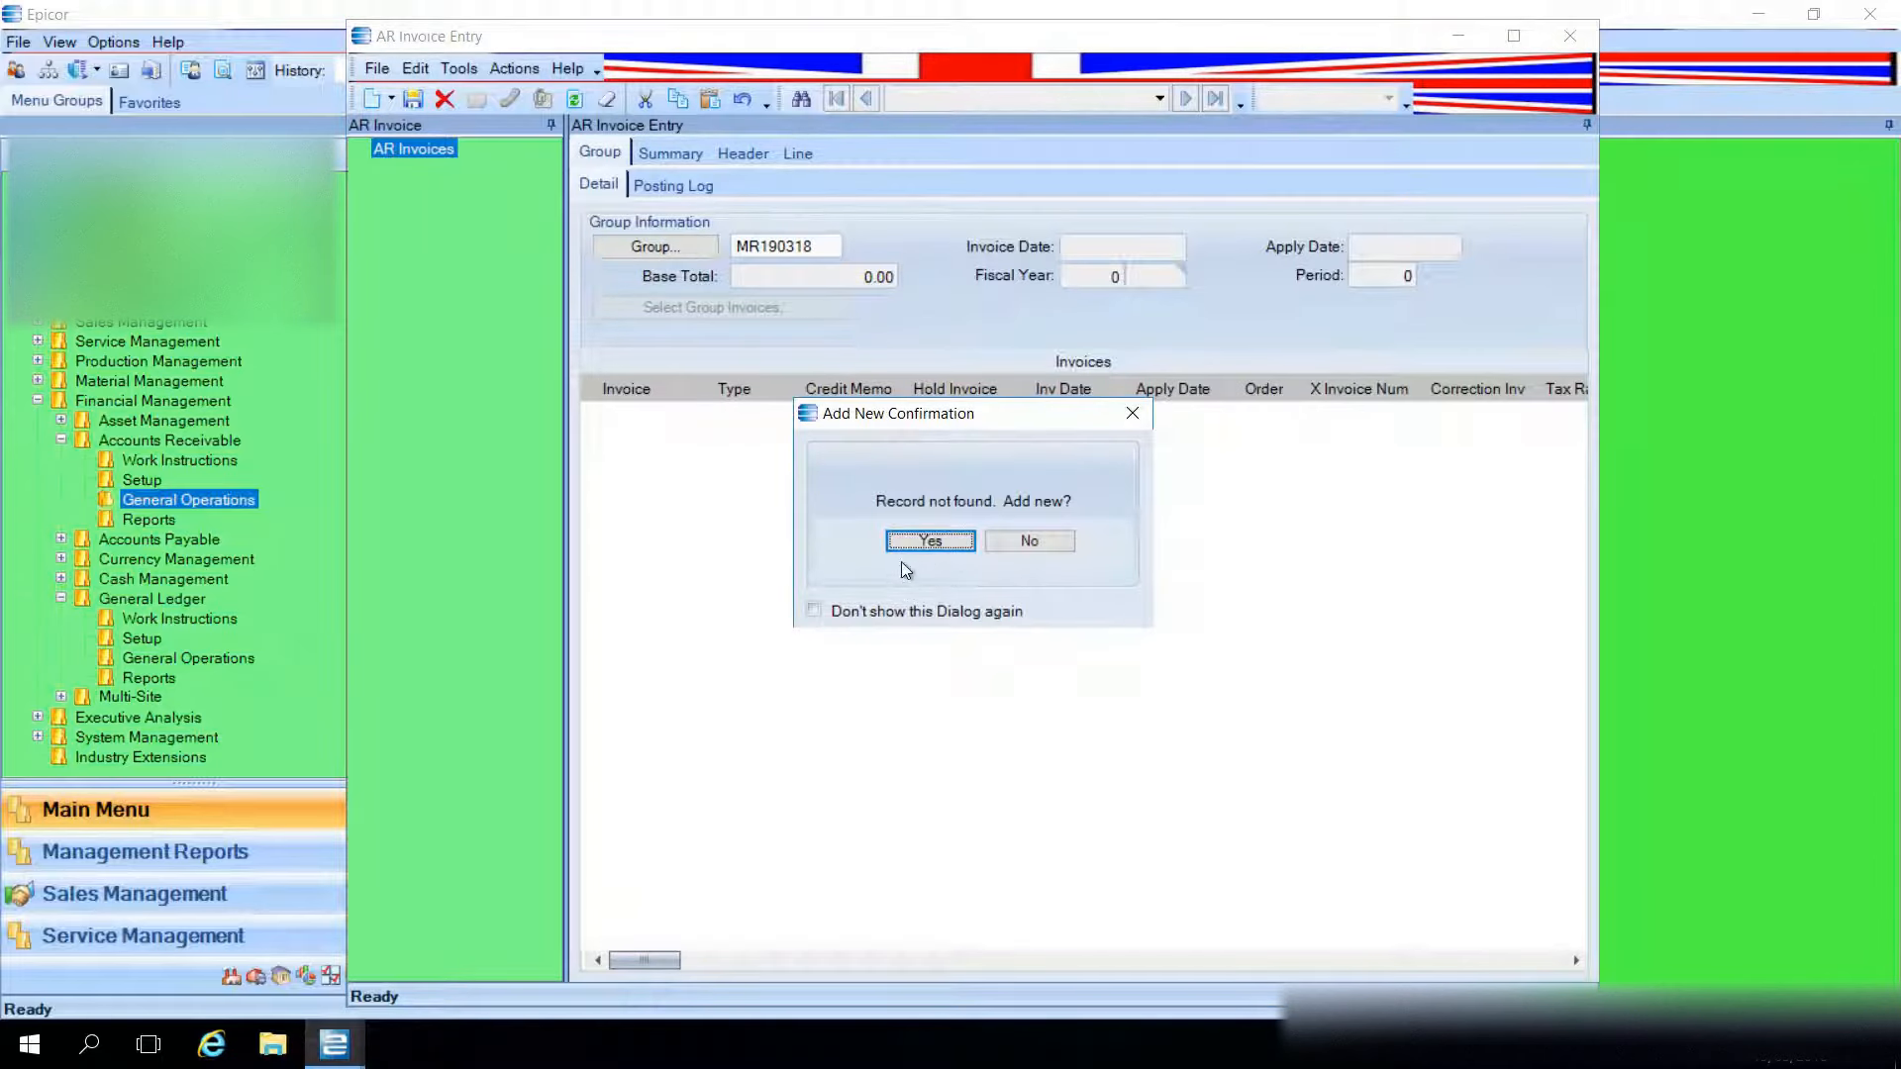
pyautogui.click(930, 542)
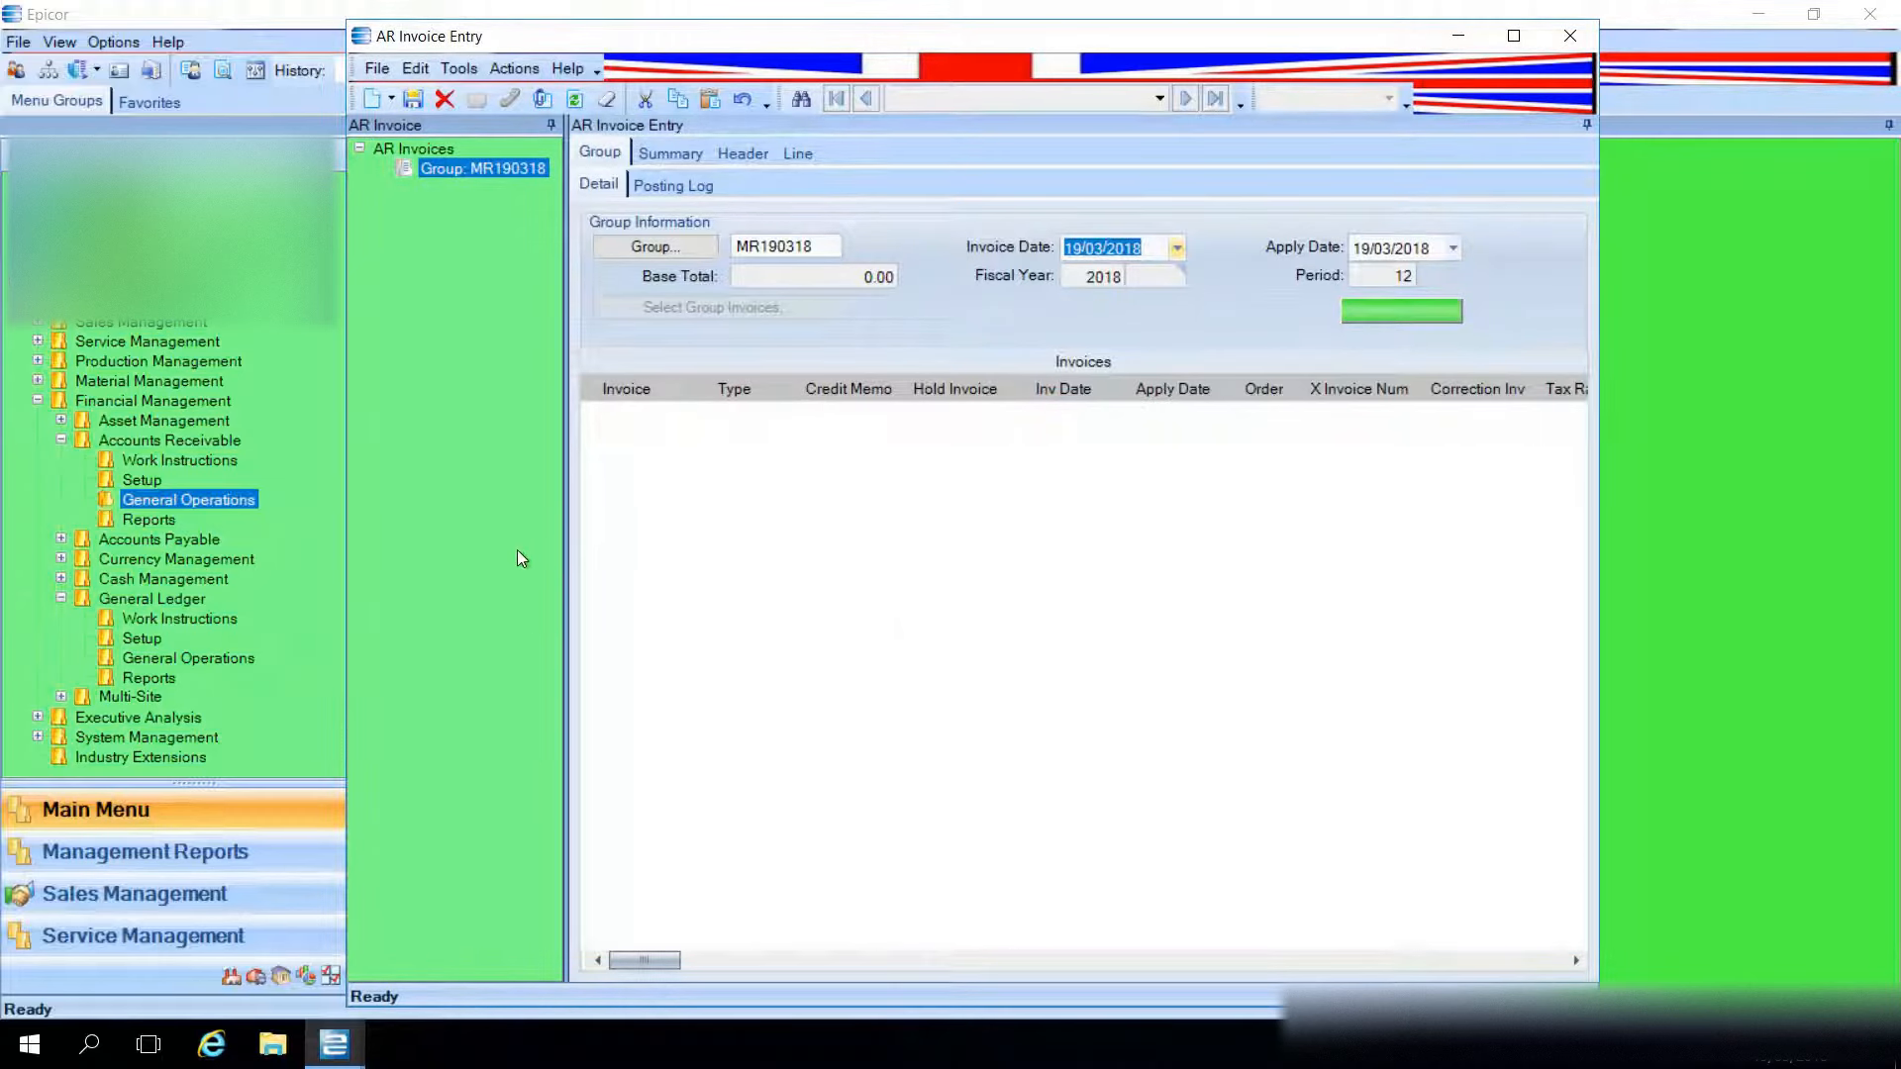
# Save the group and get shipments by manual selection, creating an invoice from the packing slip shipped on 18/03/2016.
pyautogui.click(497, 69)
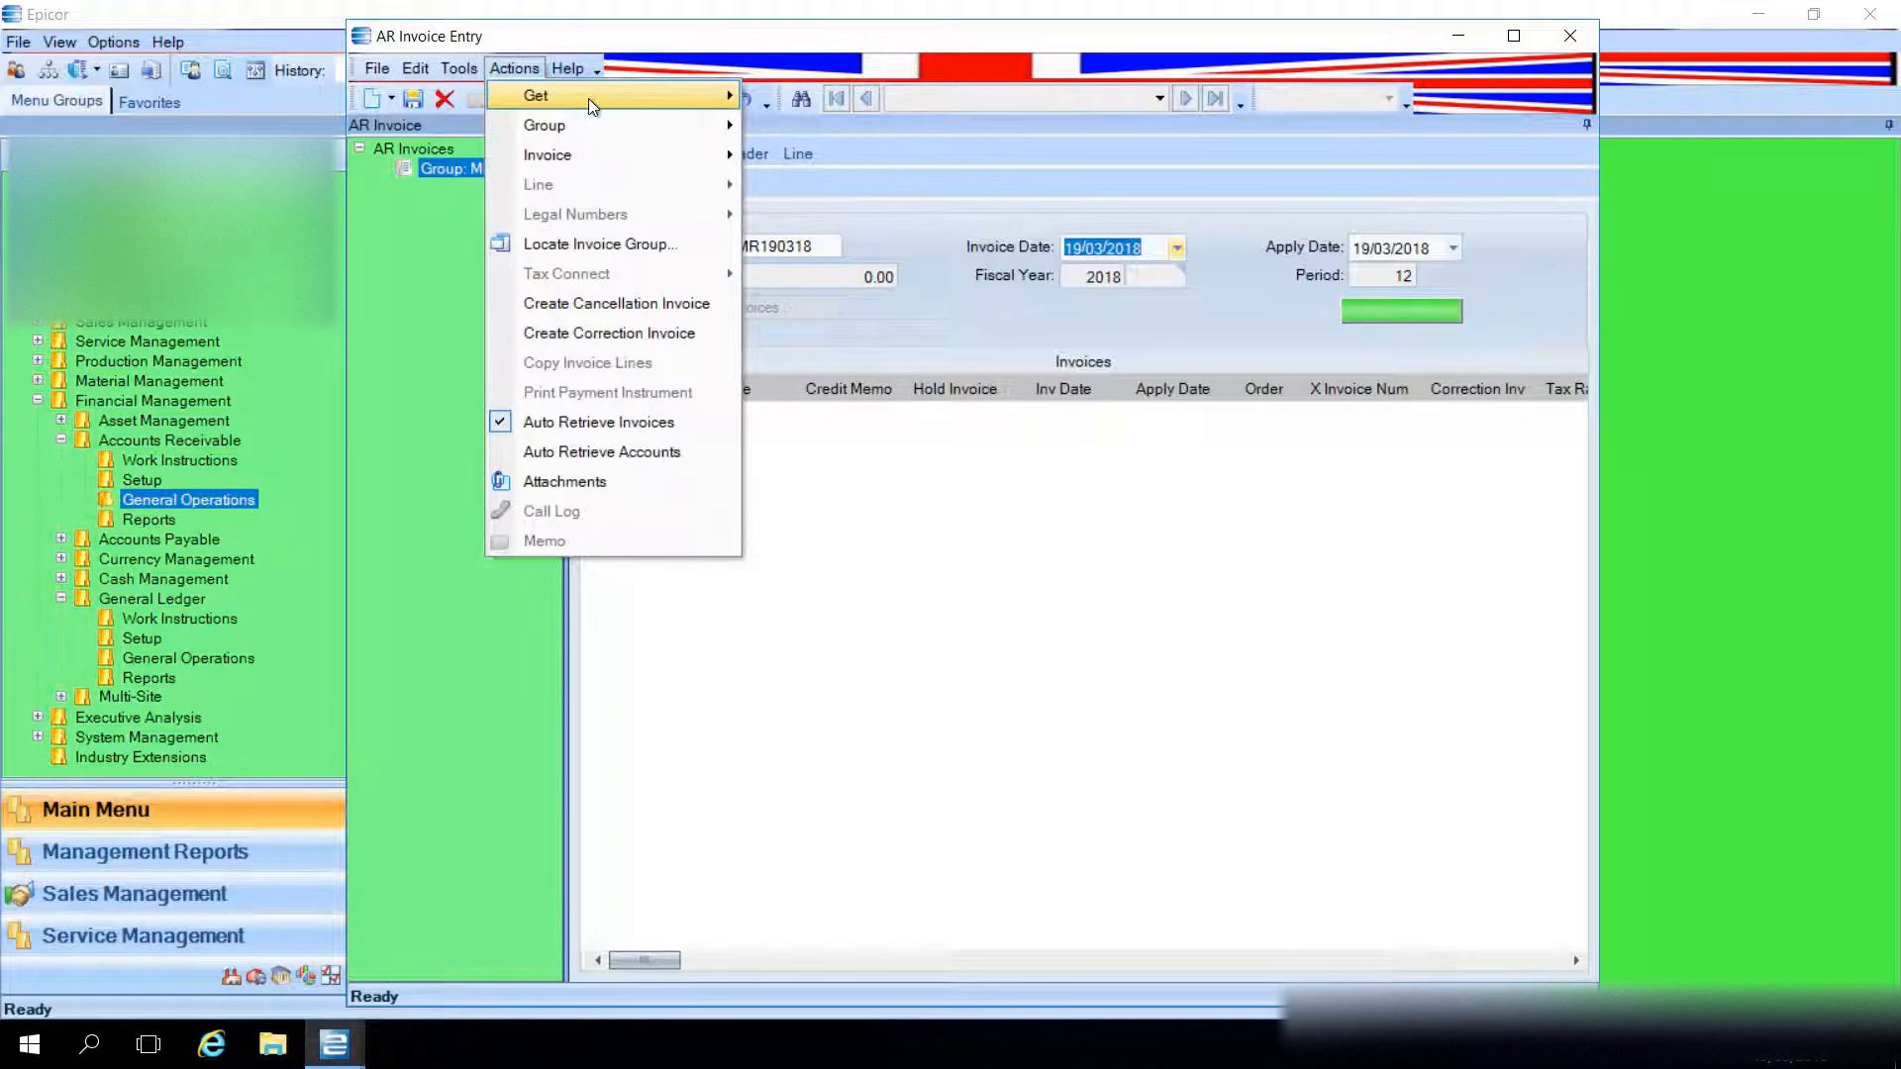
pyautogui.moveTo(589, 98)
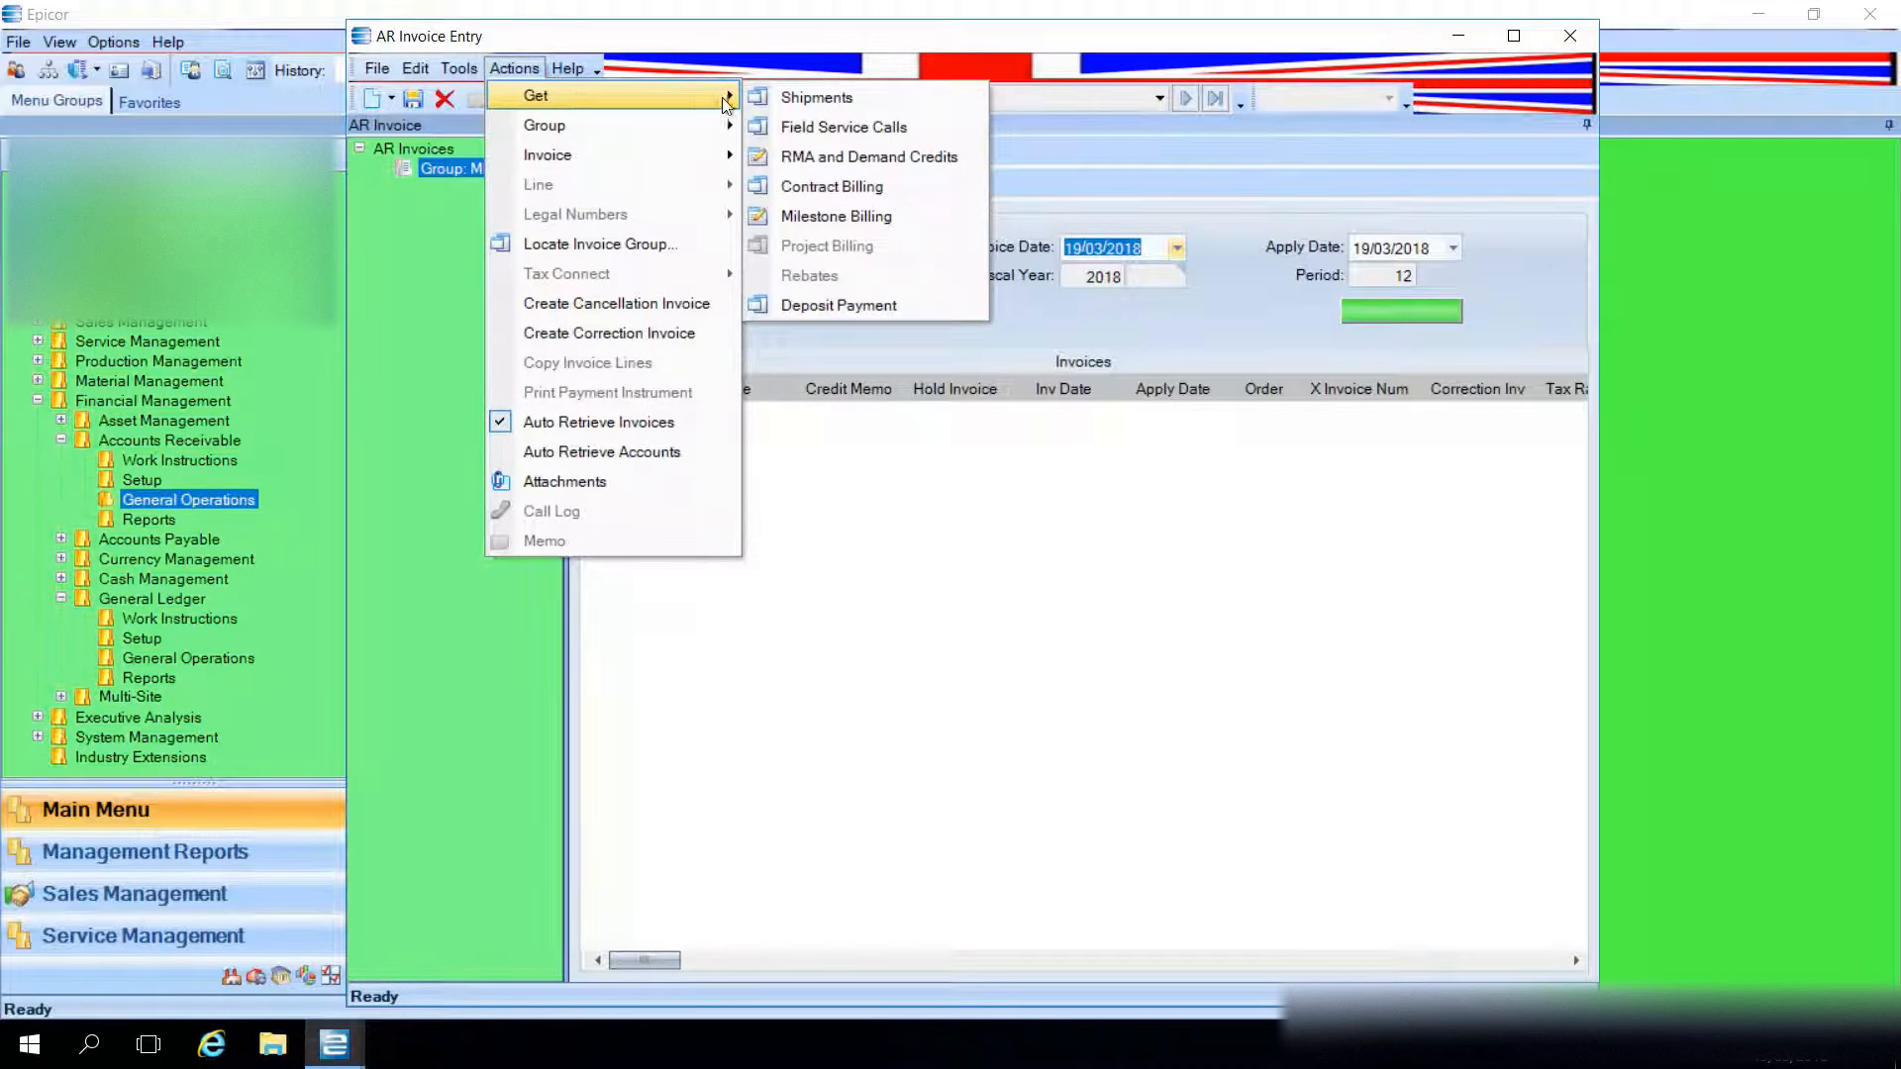
pyautogui.click(811, 95)
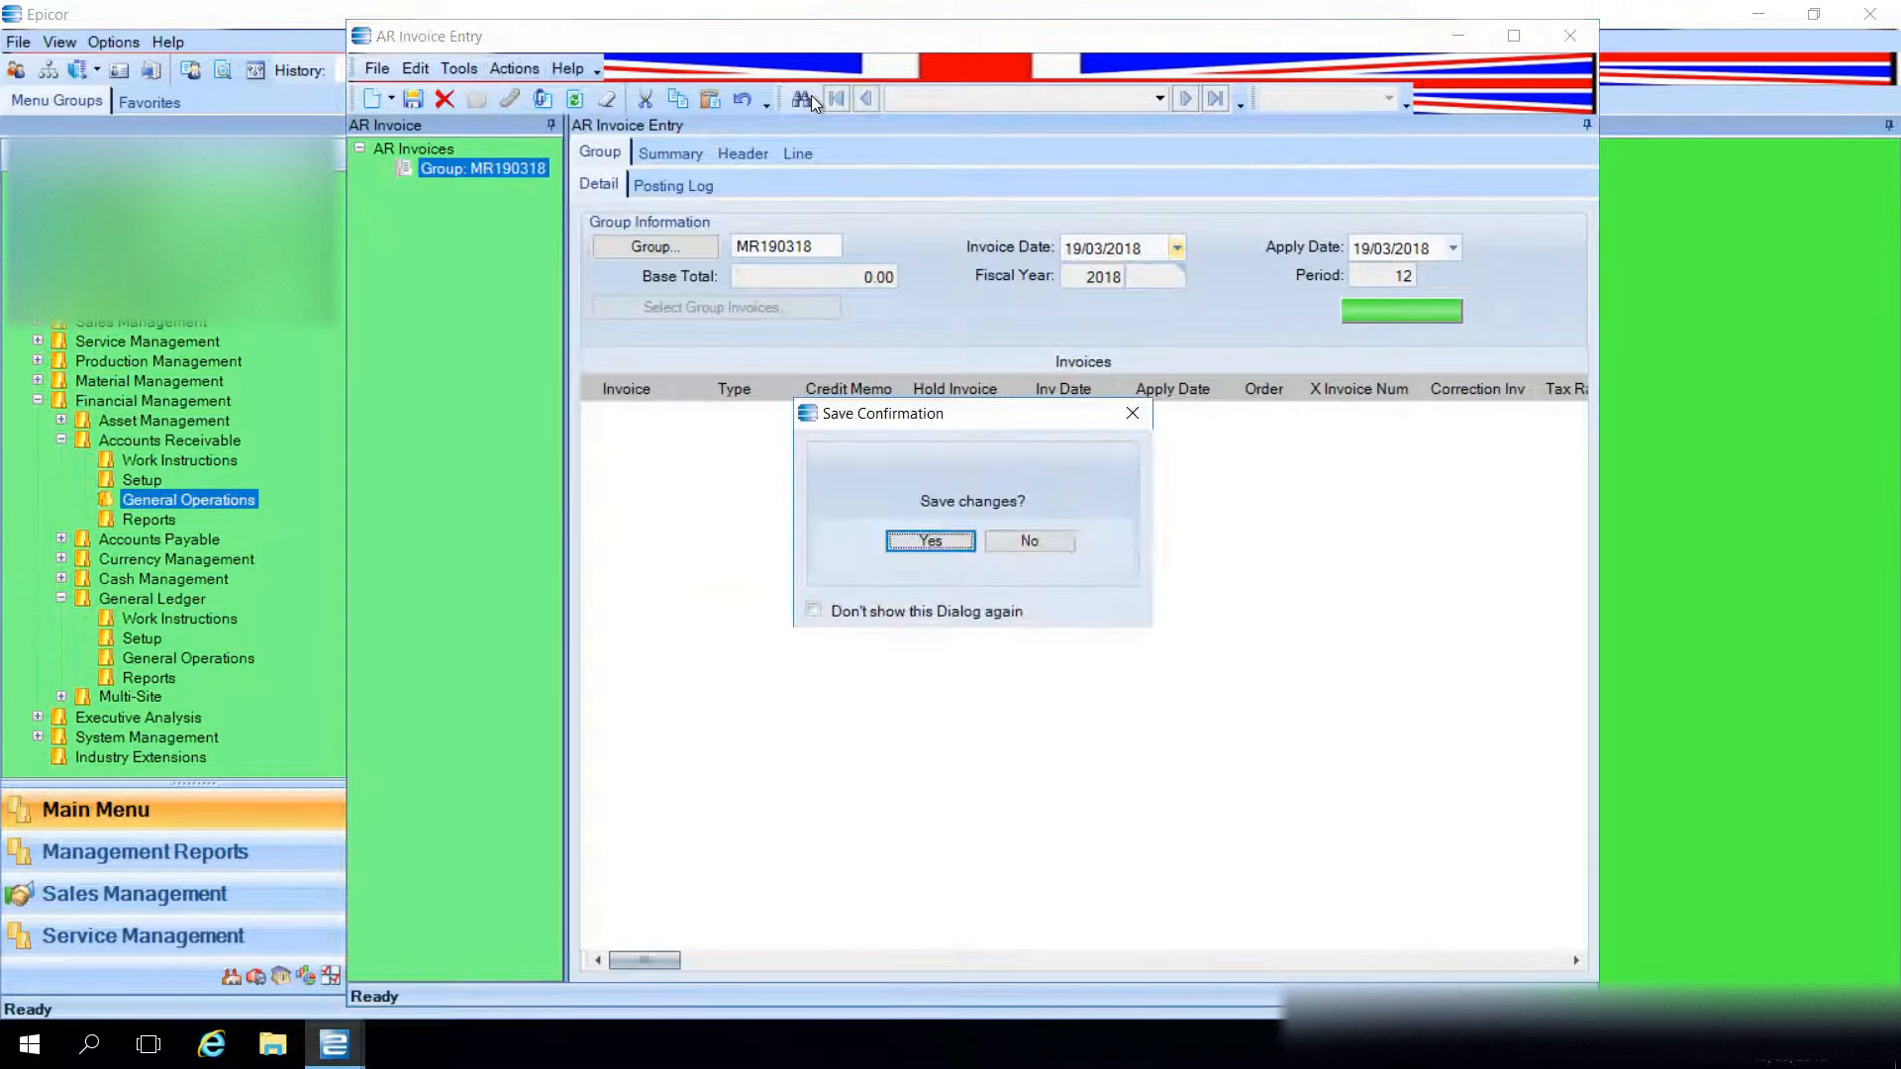
pyautogui.click(931, 540)
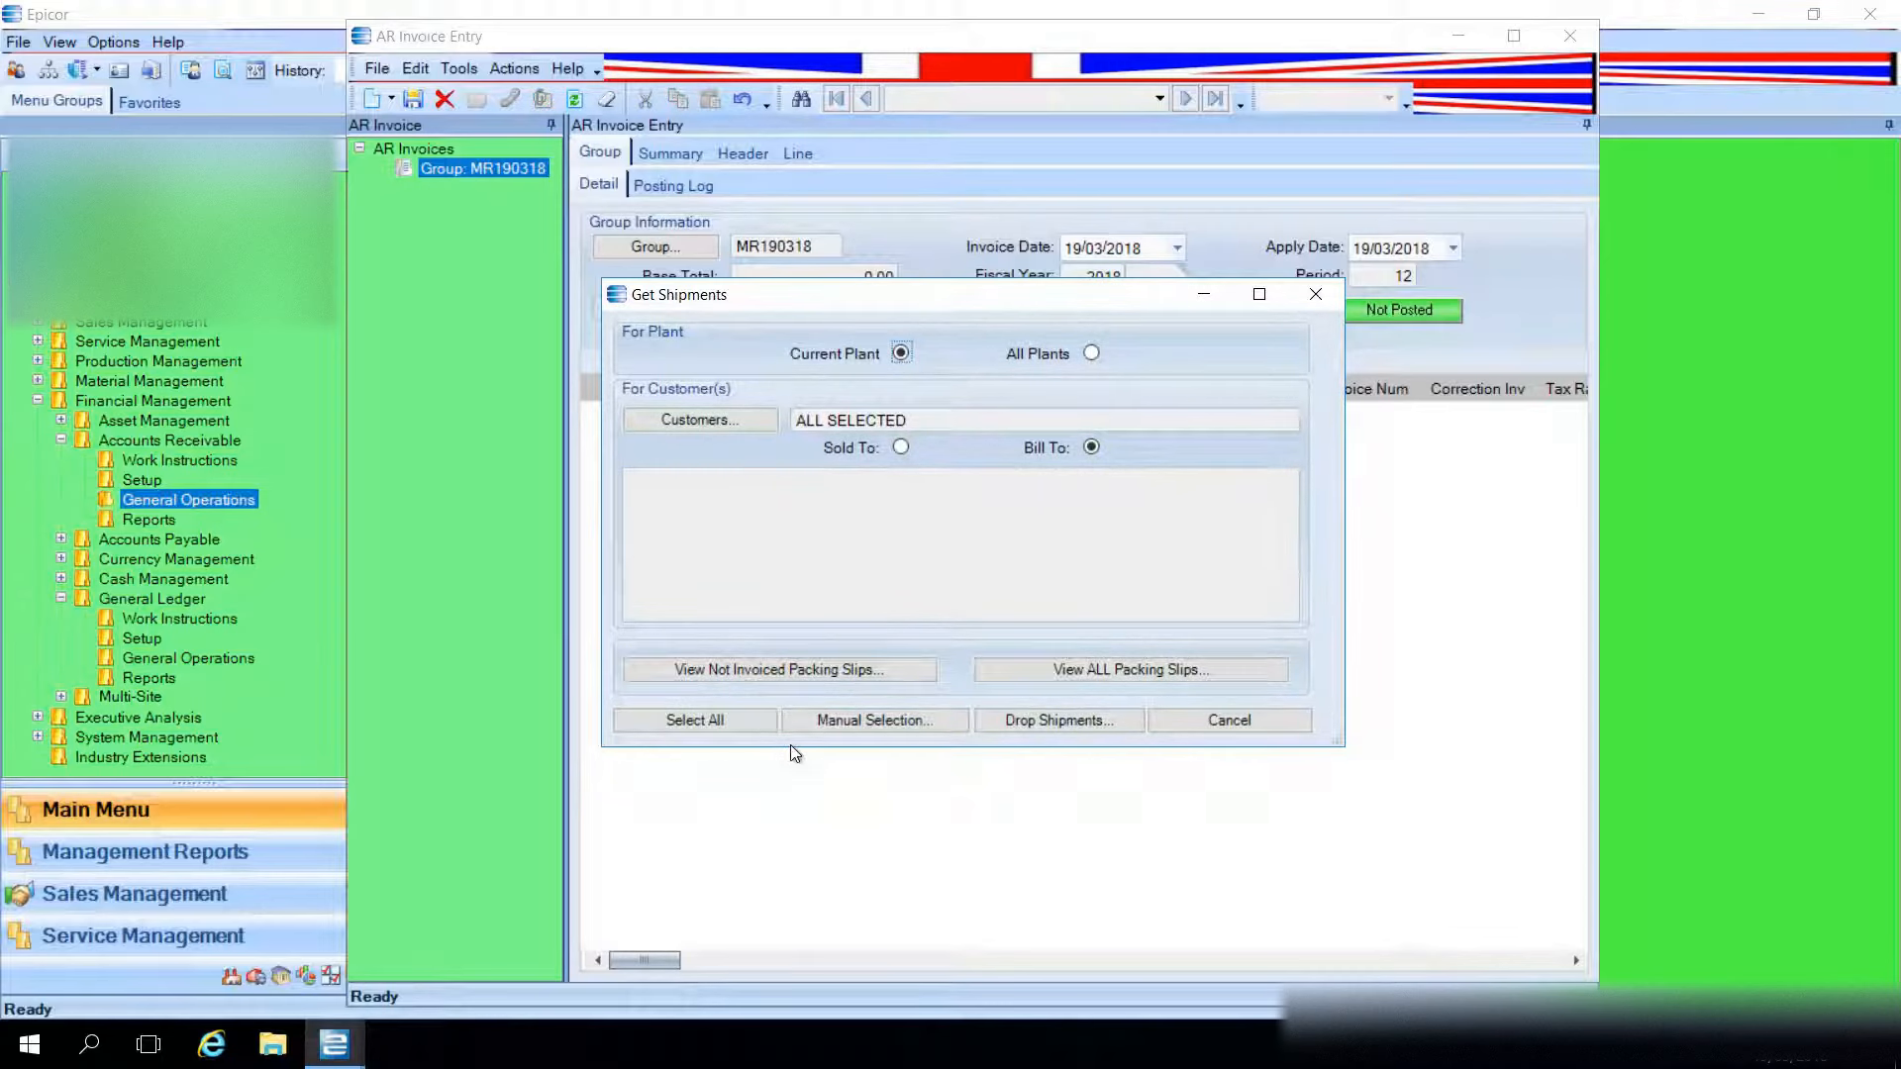
pyautogui.click(876, 721)
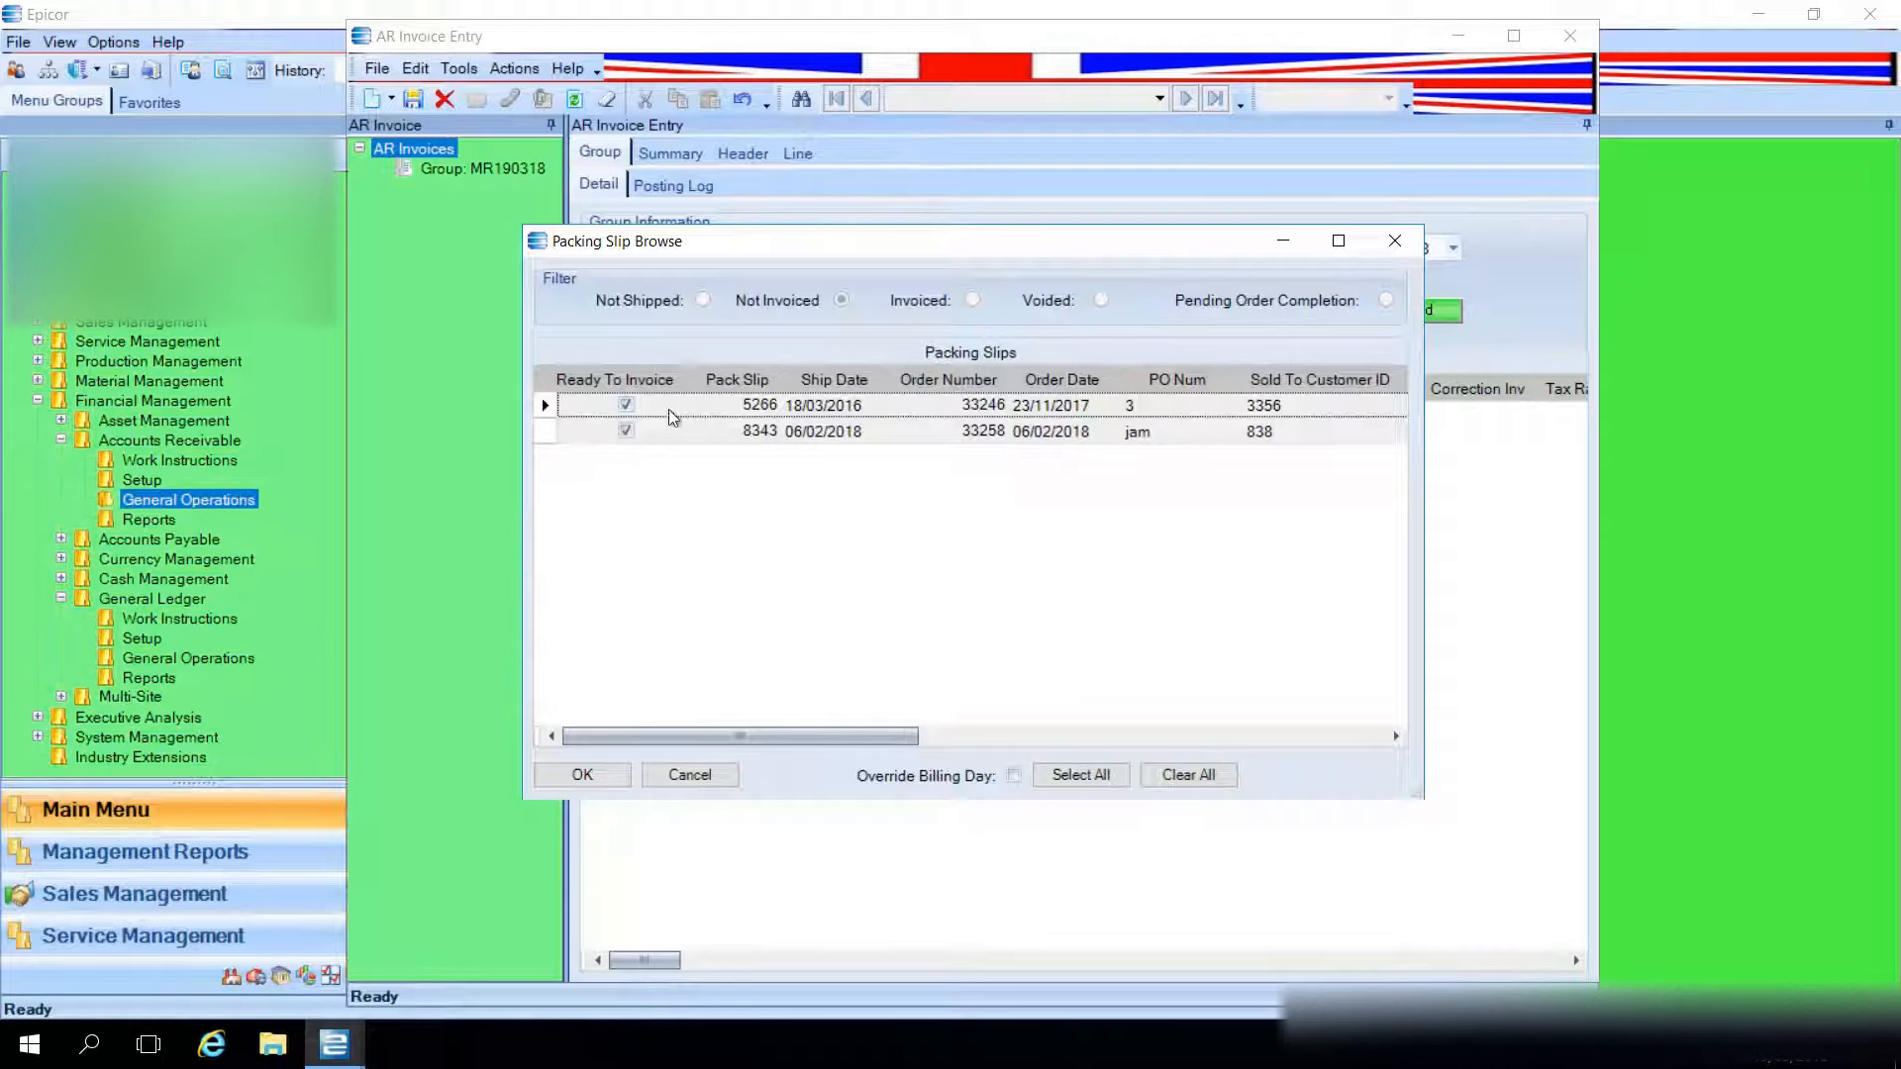
pyautogui.click(633, 433)
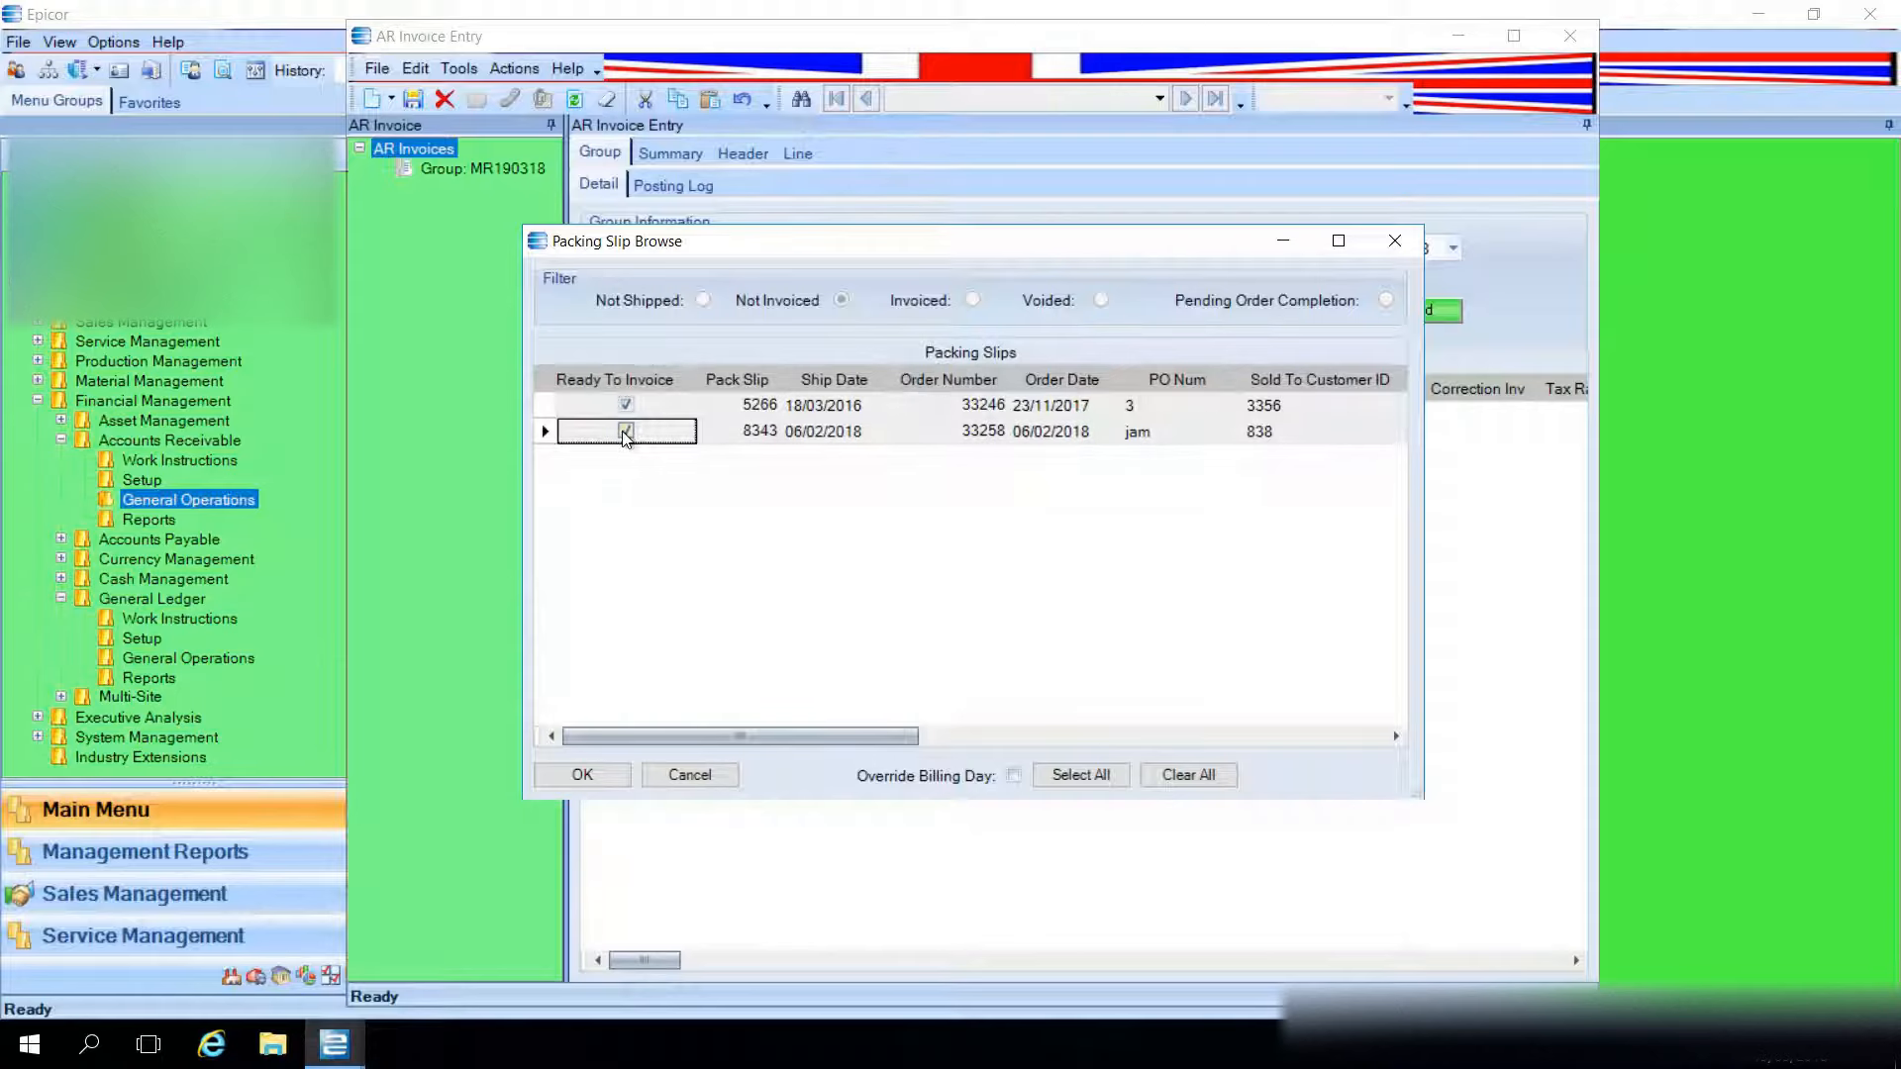
pyautogui.click(561, 410)
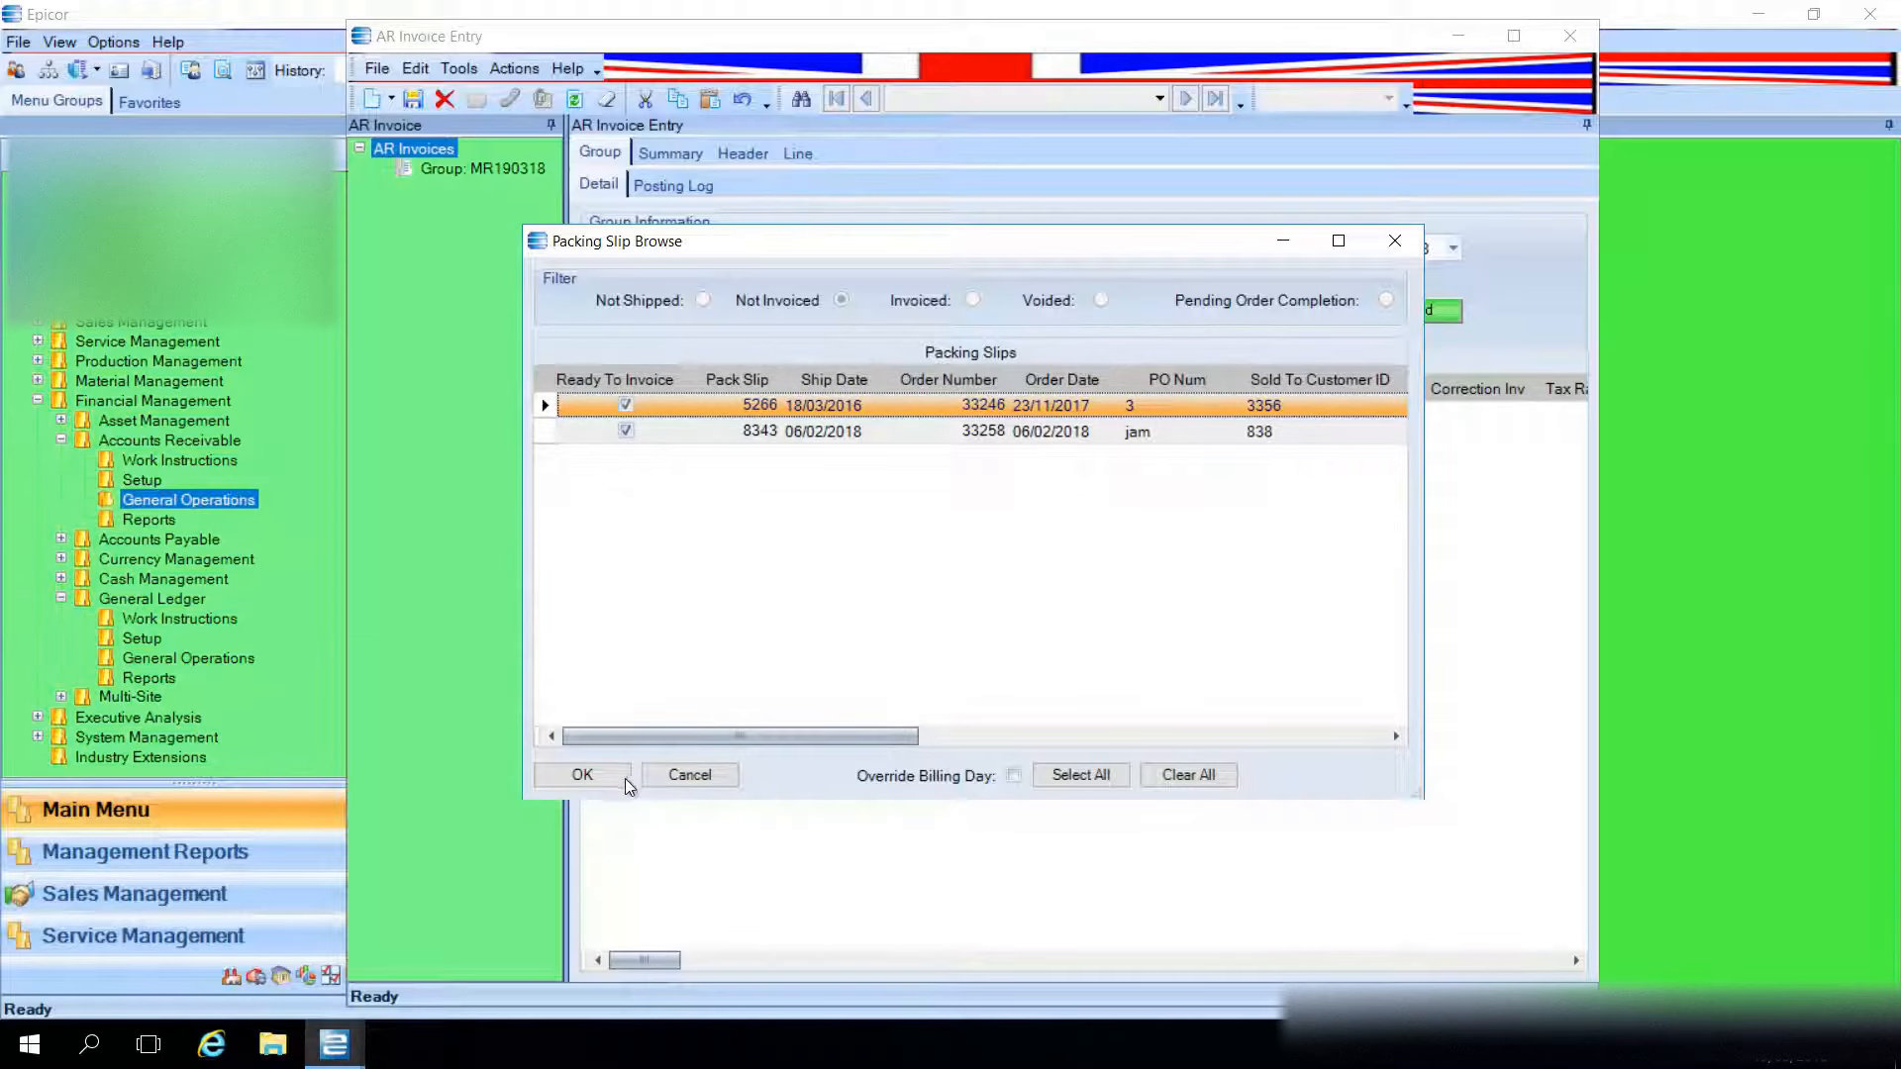
pyautogui.click(597, 776)
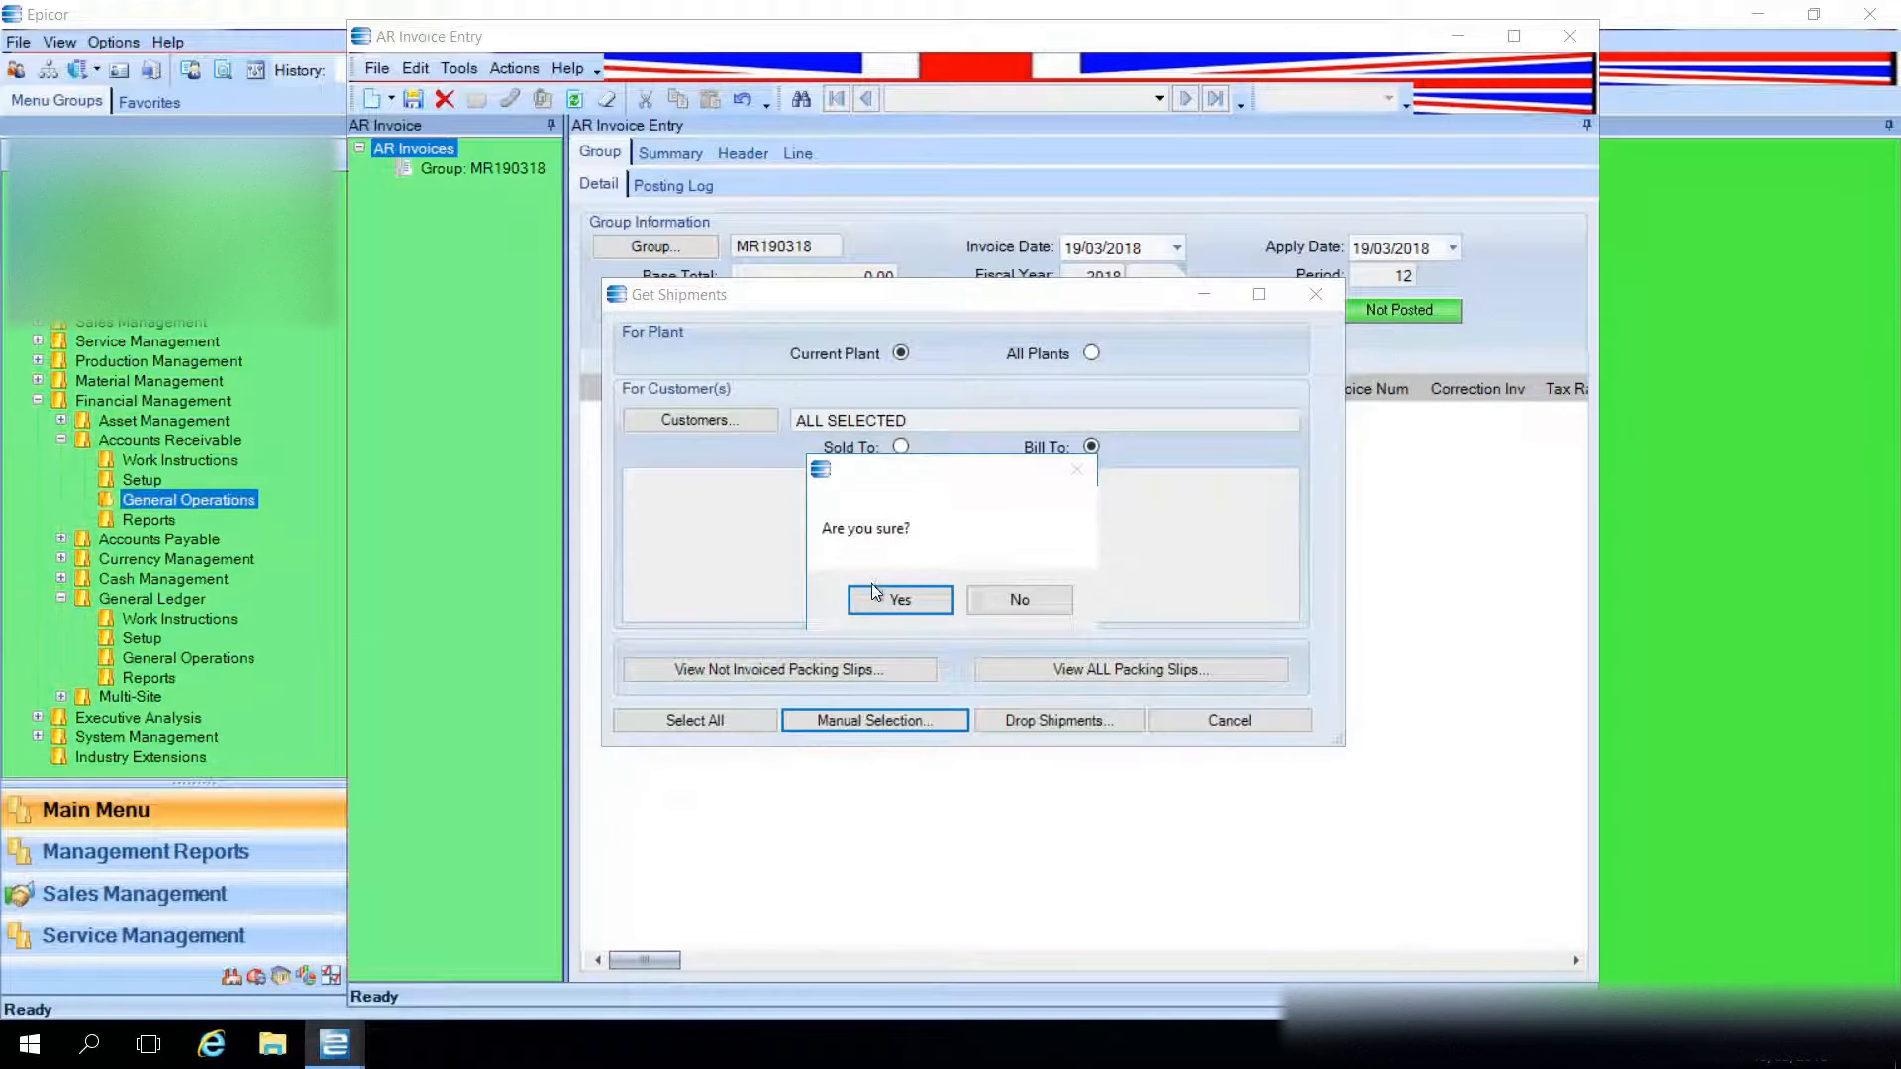
pyautogui.click(899, 601)
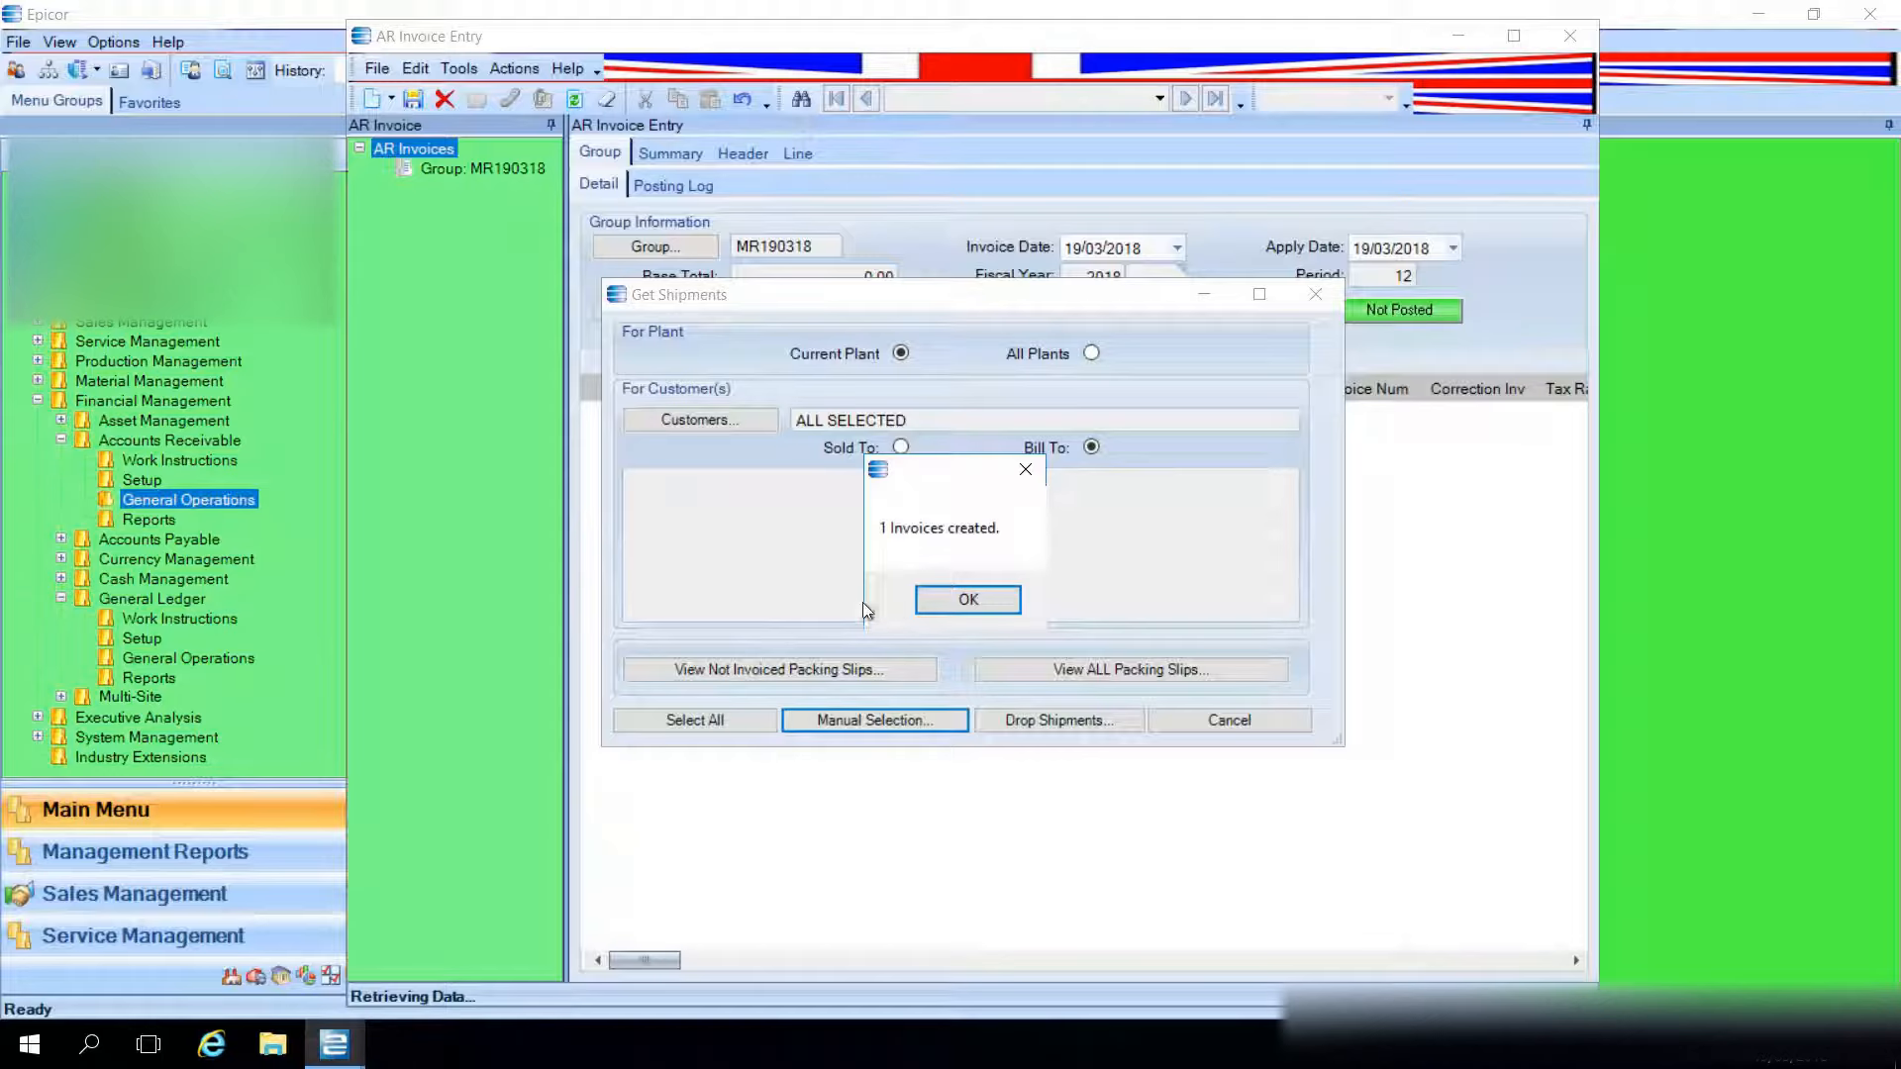
pyautogui.click(968, 599)
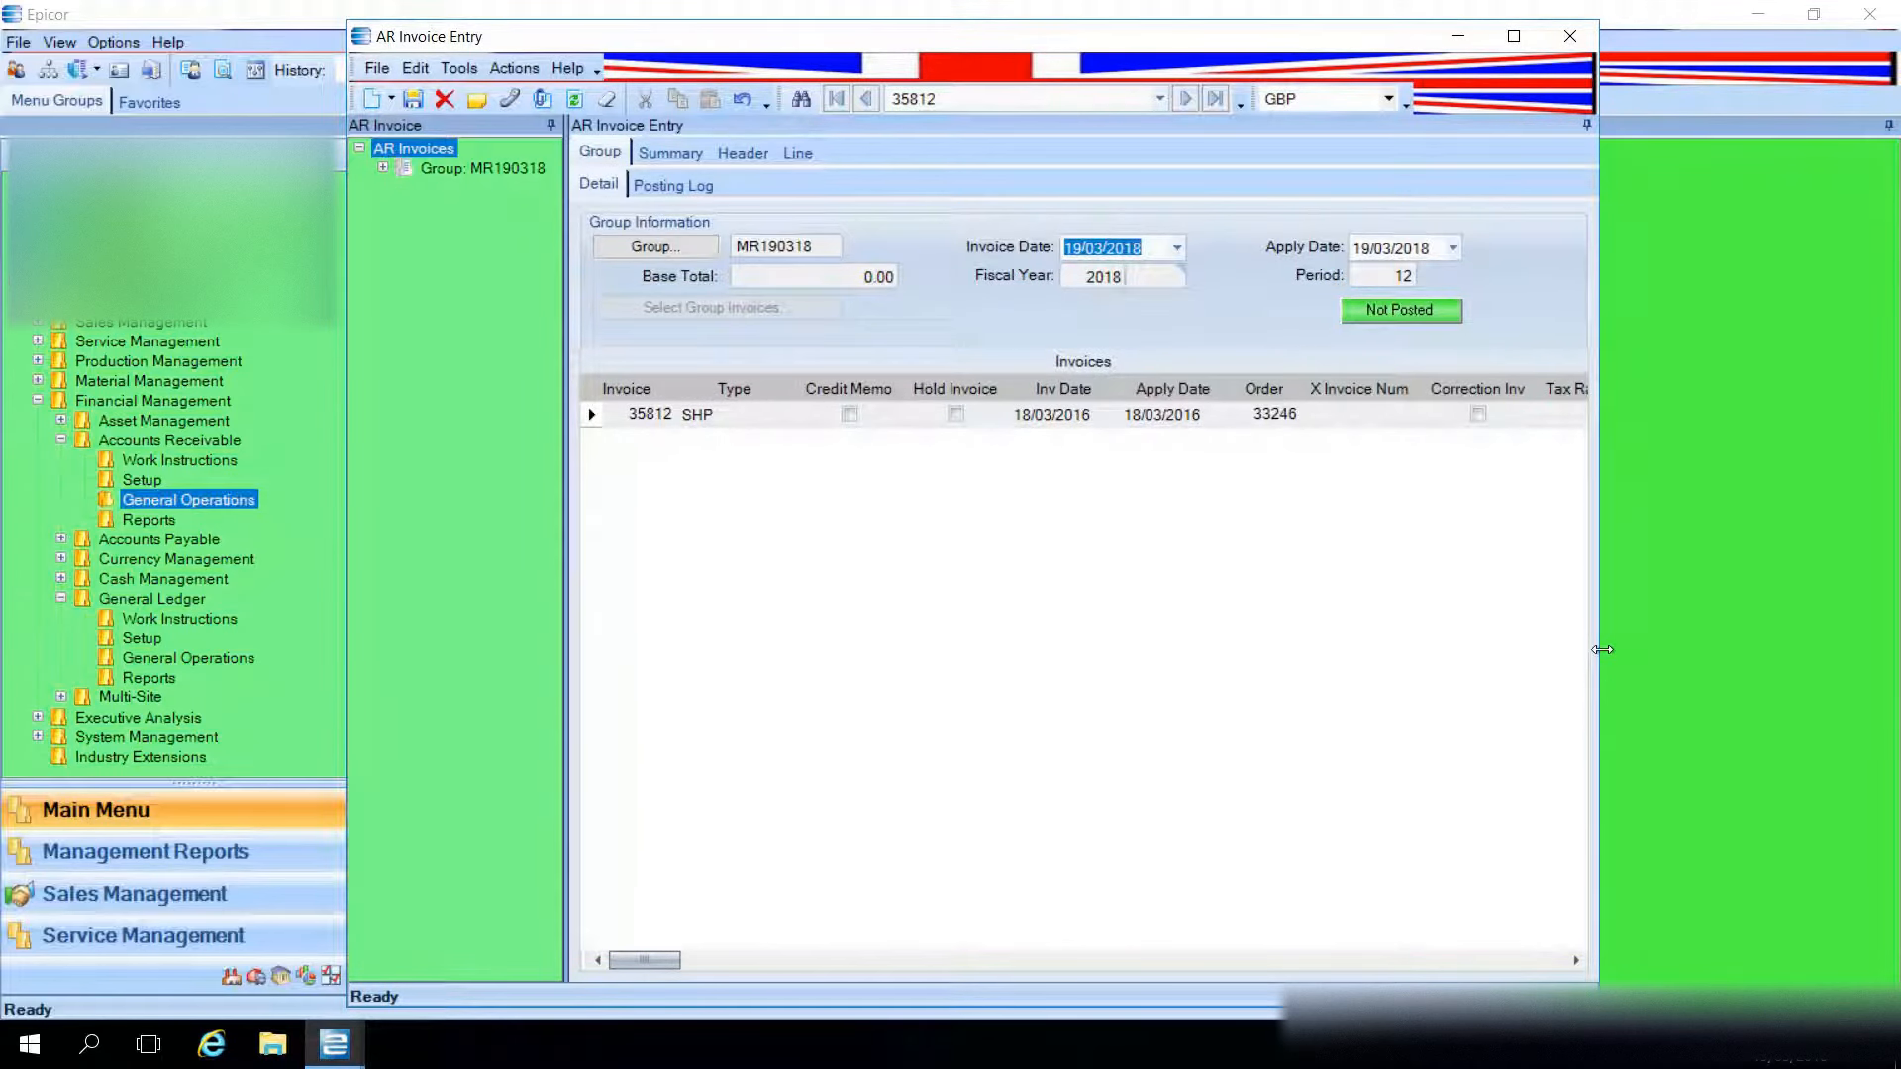
# Open the new invoice's line for part W025, set its unit price to 20 and get the default GL account.
pyautogui.moveTo(1603, 650); pyautogui.dragTo(1750, 650)
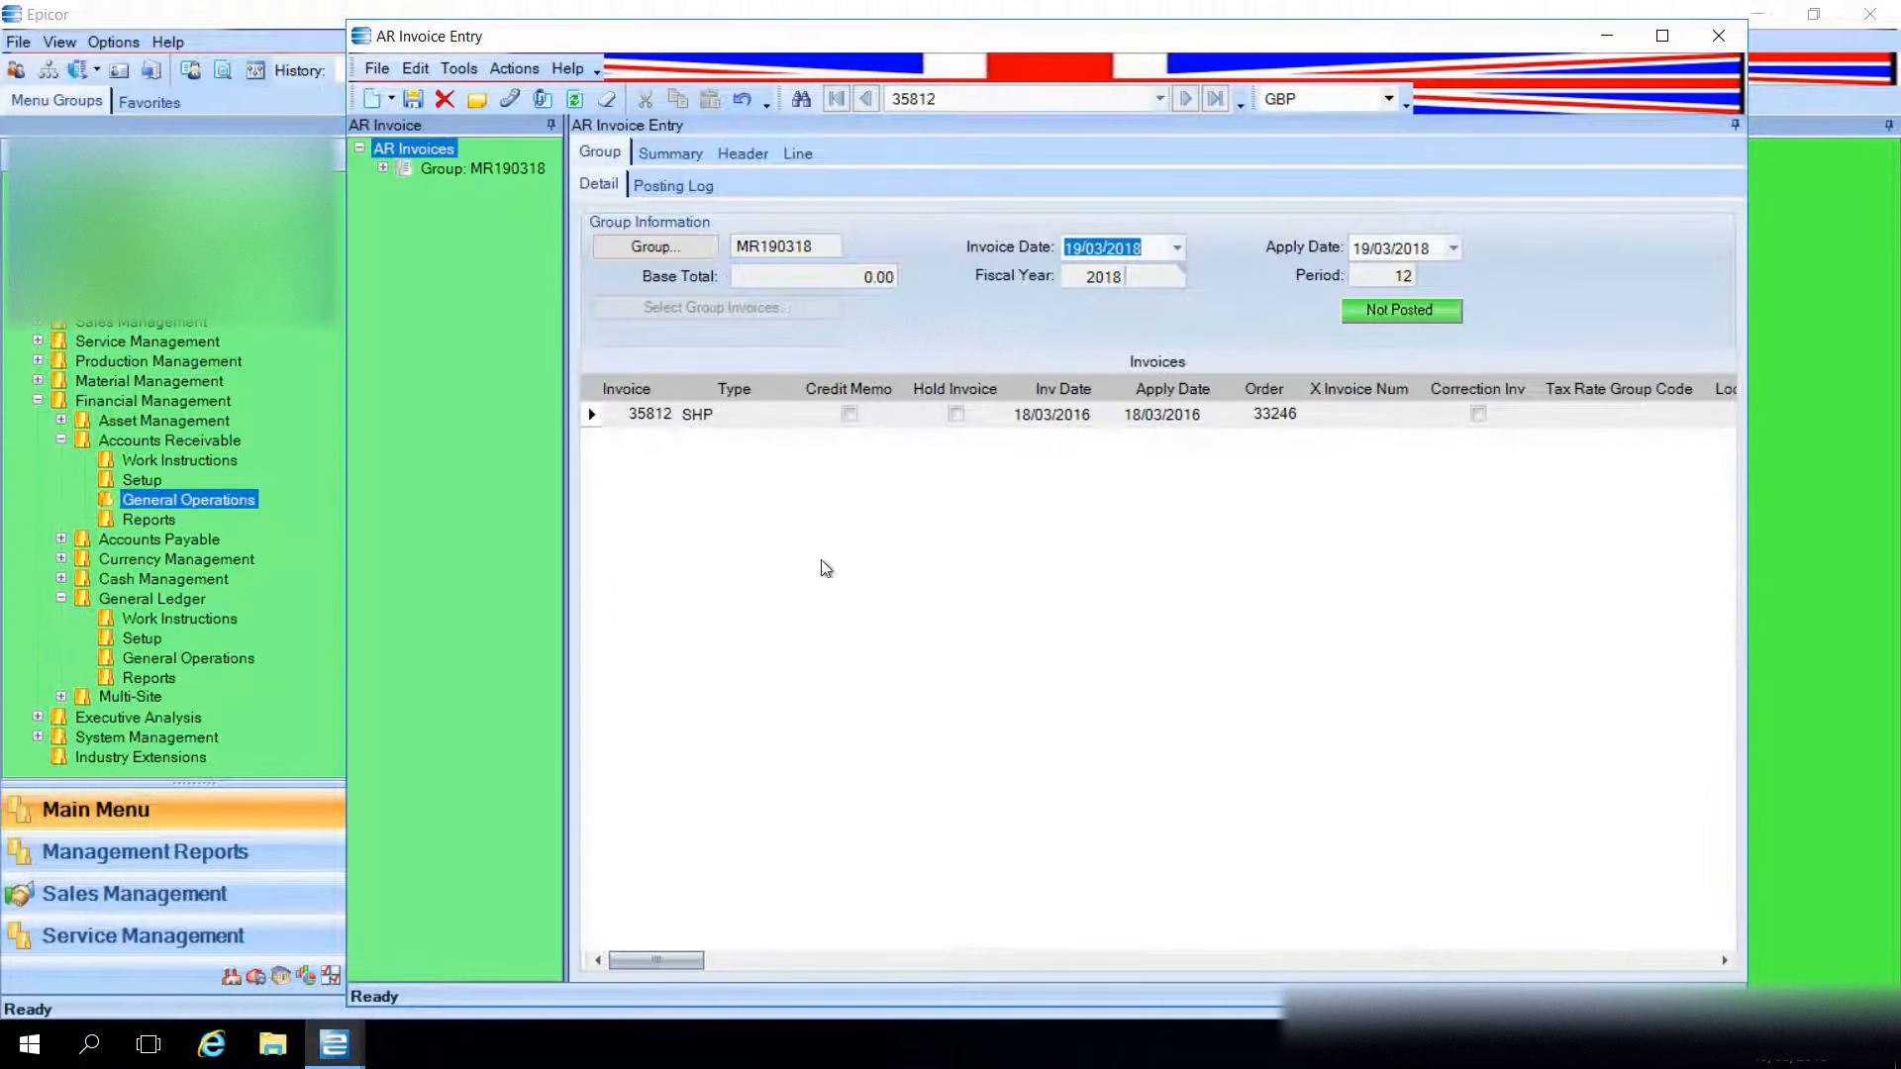
pyautogui.doubleClick(680, 416)
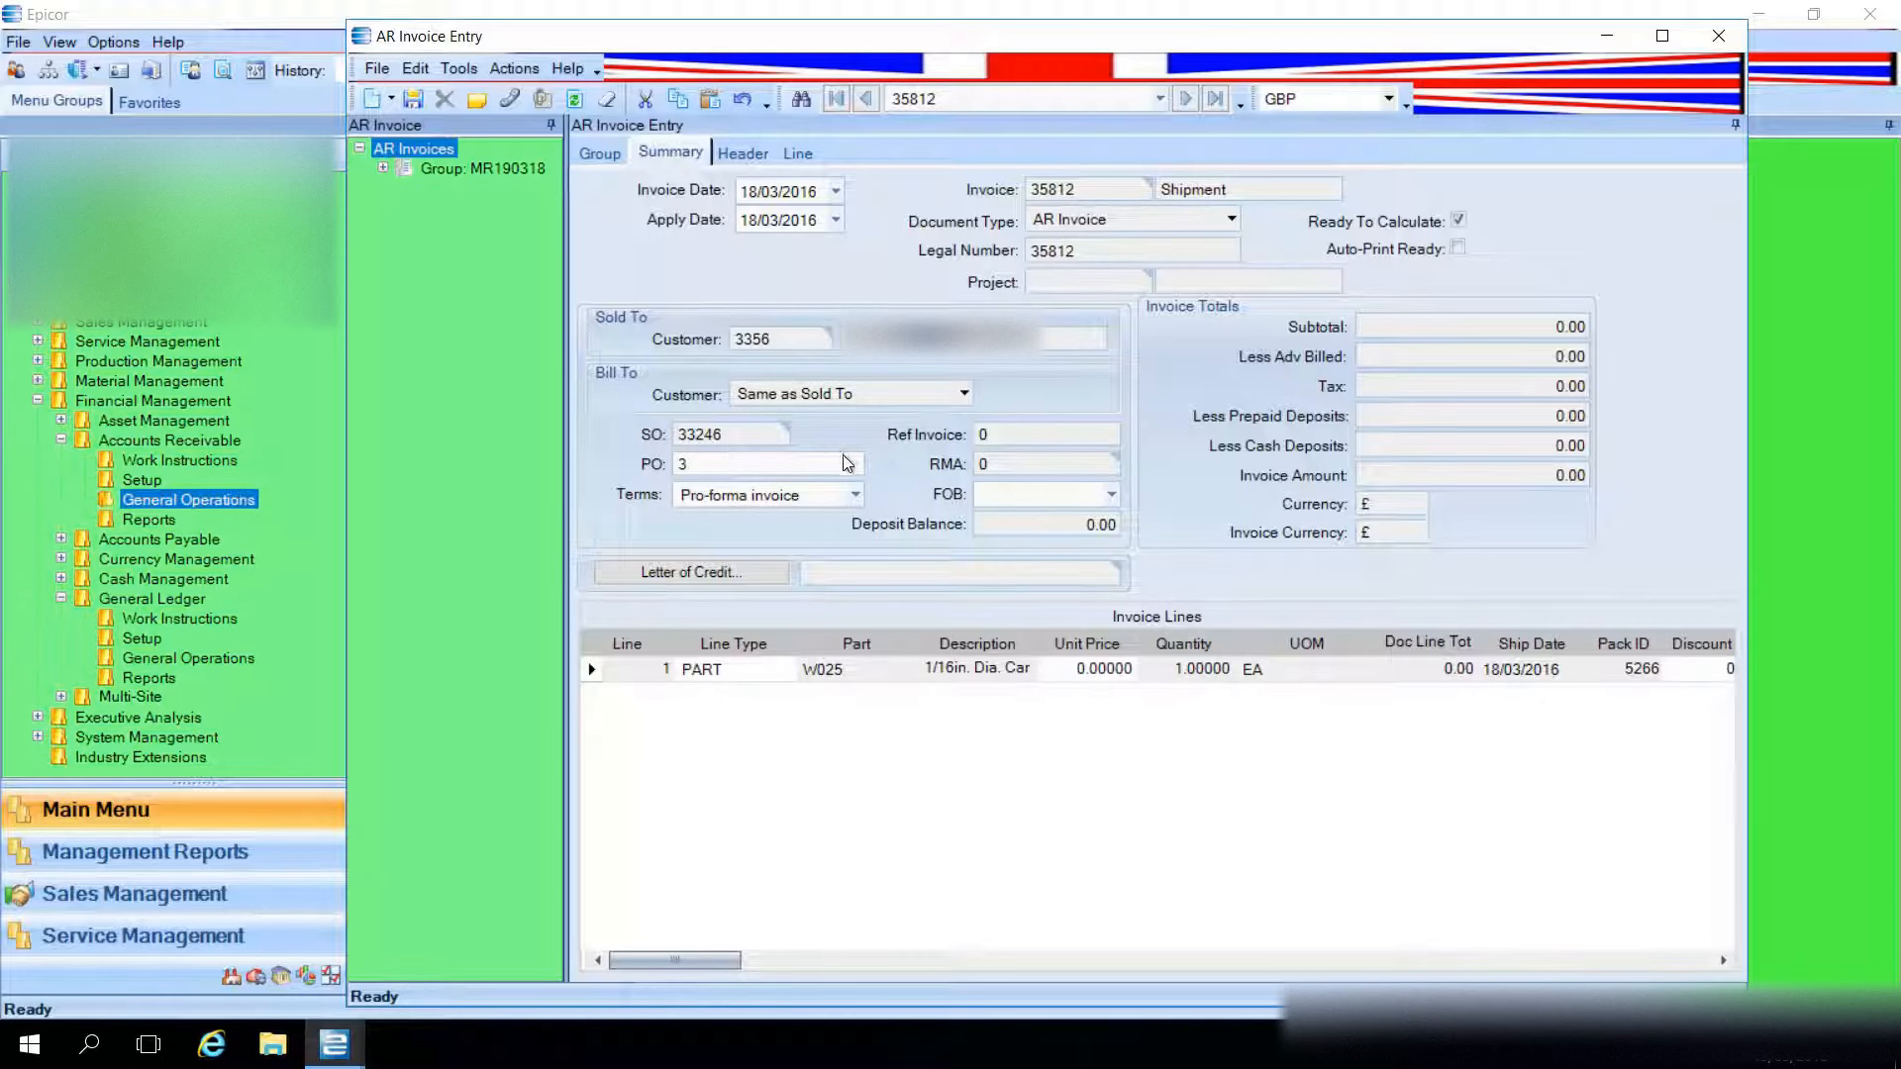
pyautogui.click(798, 154)
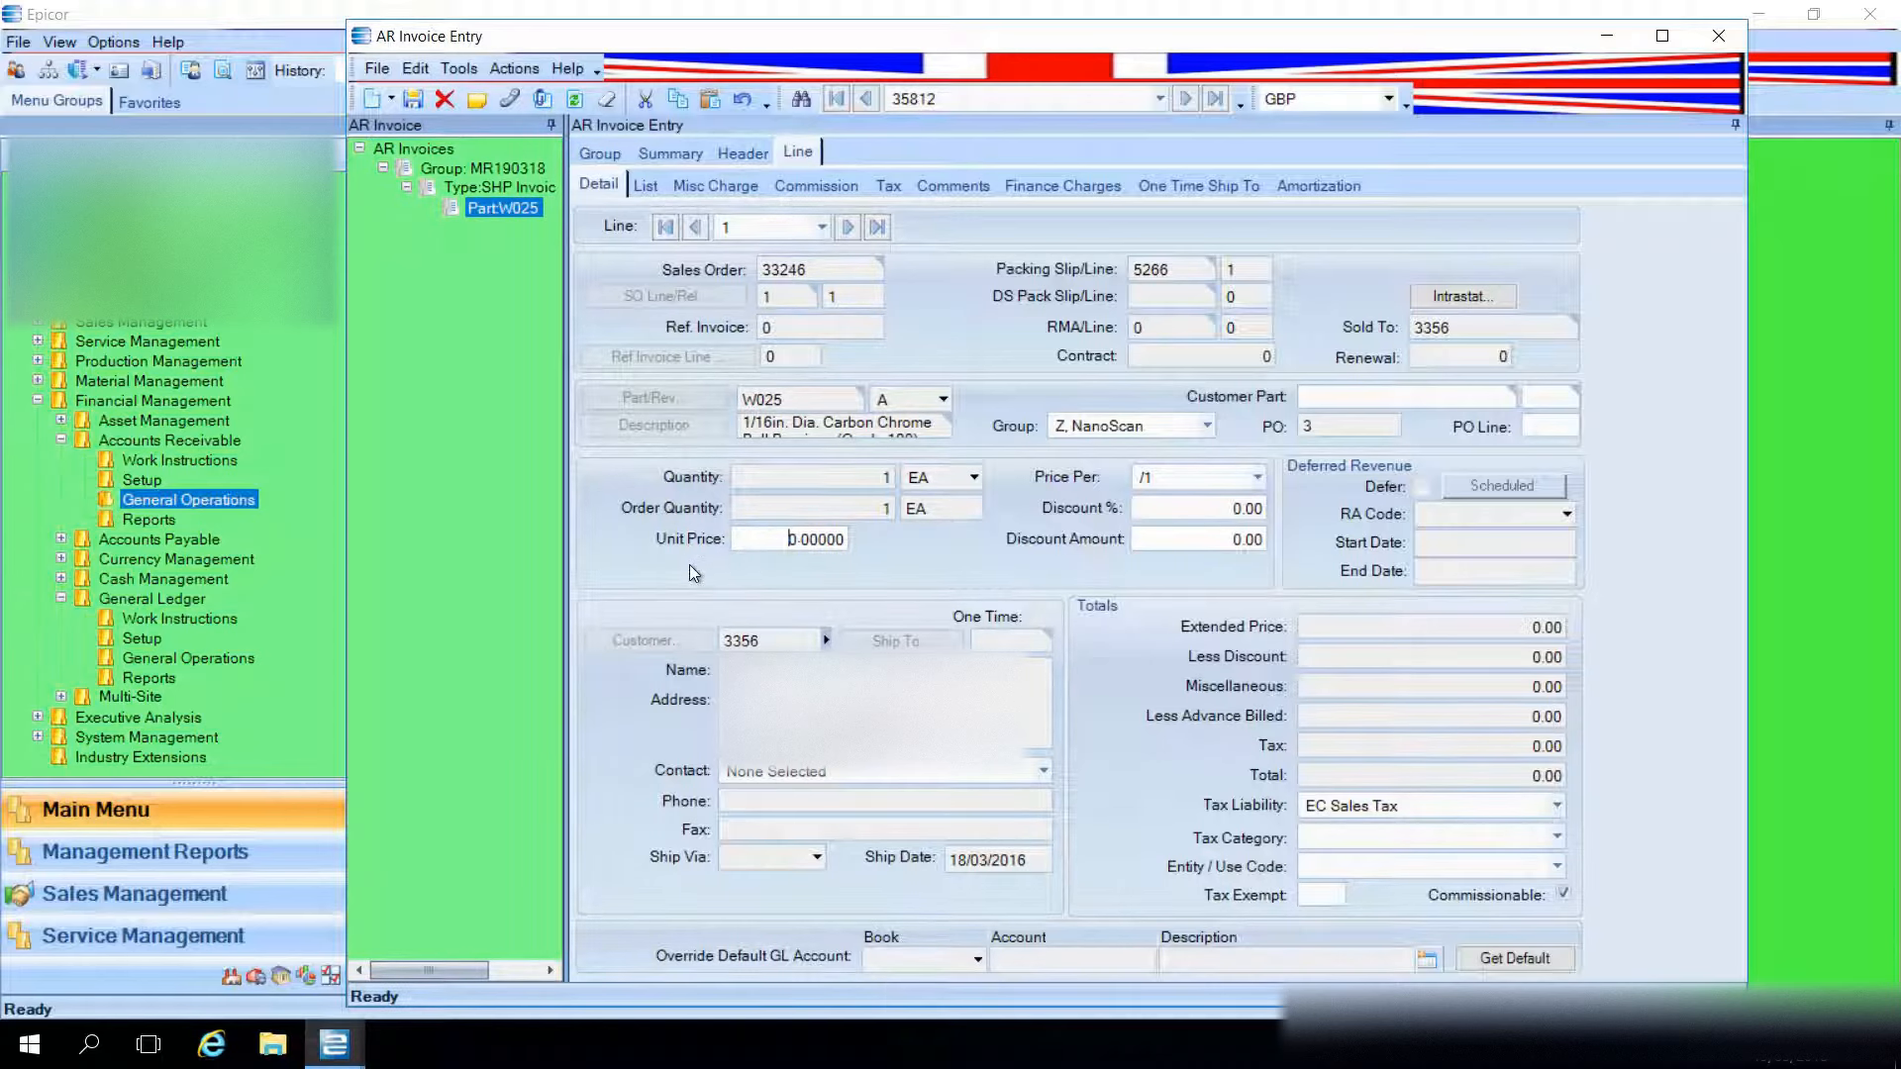
pyautogui.write('2')
pyautogui.press('Tab')
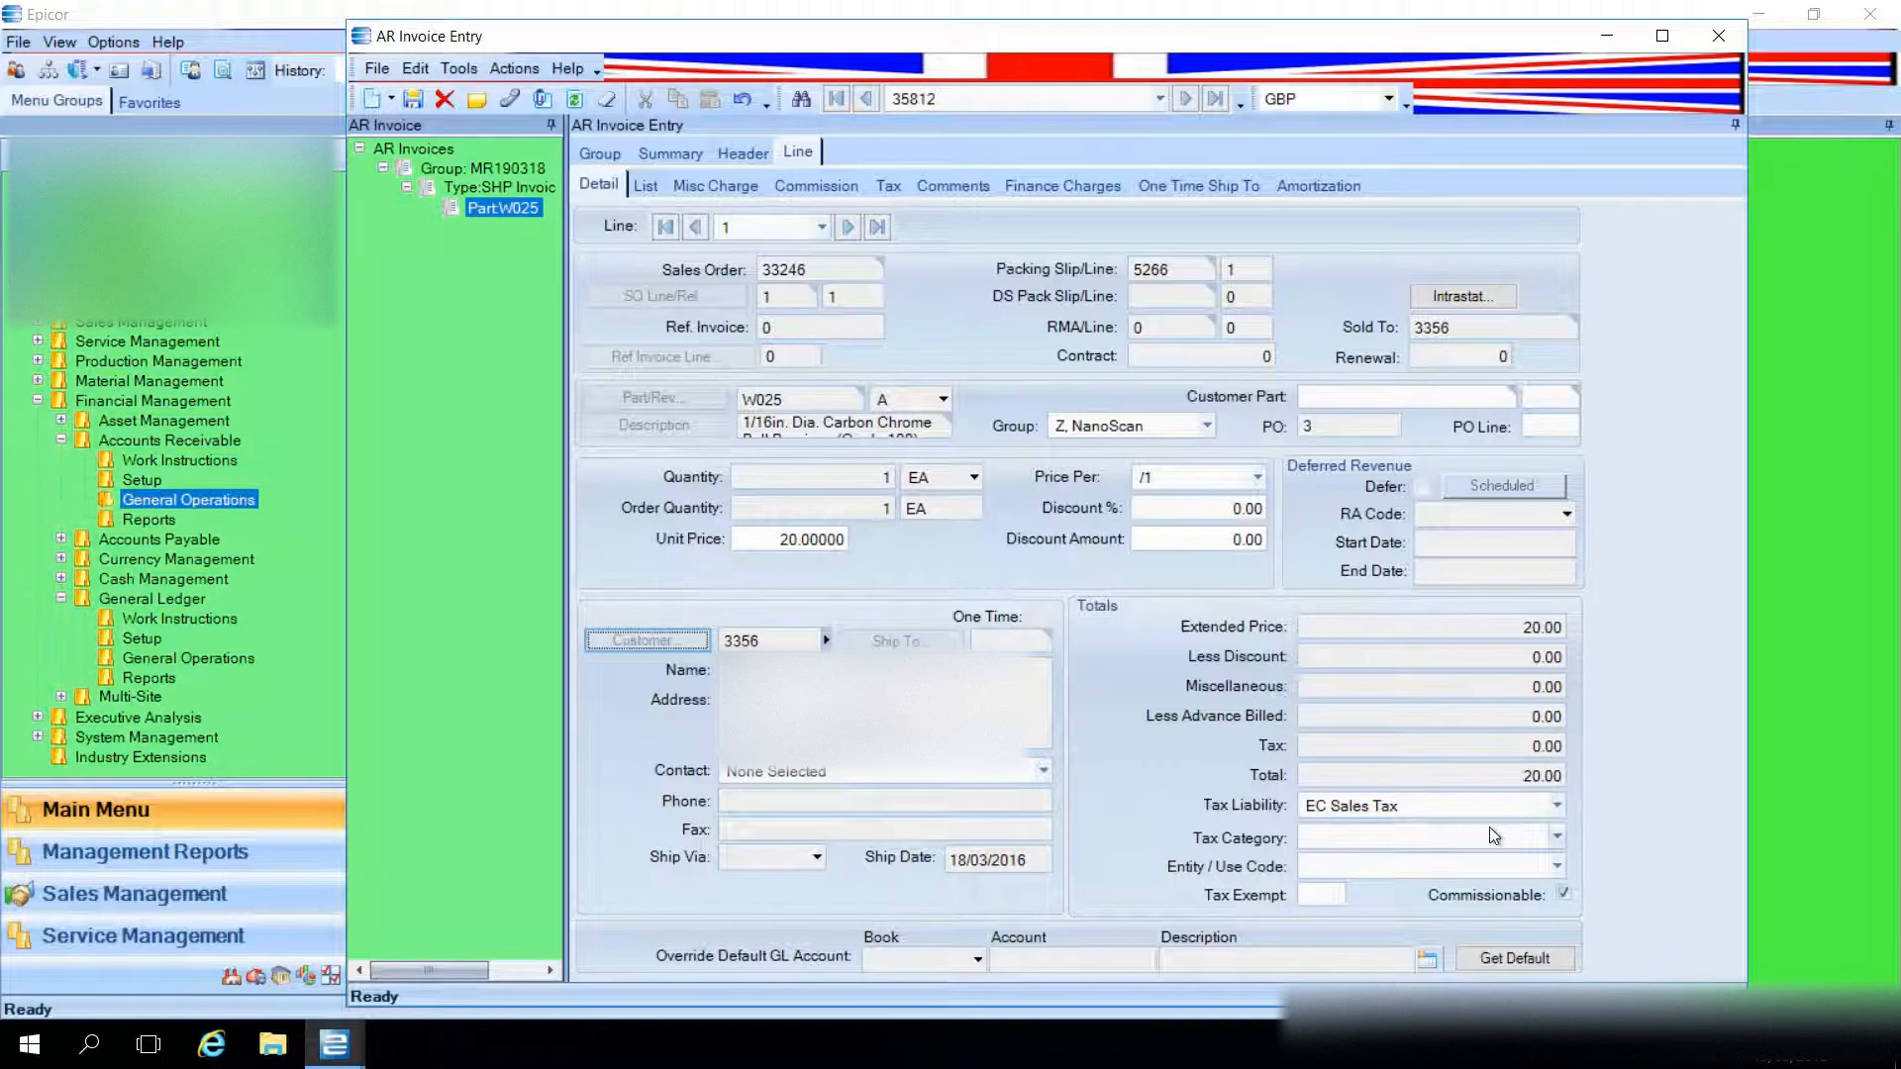
pyautogui.click(1498, 956)
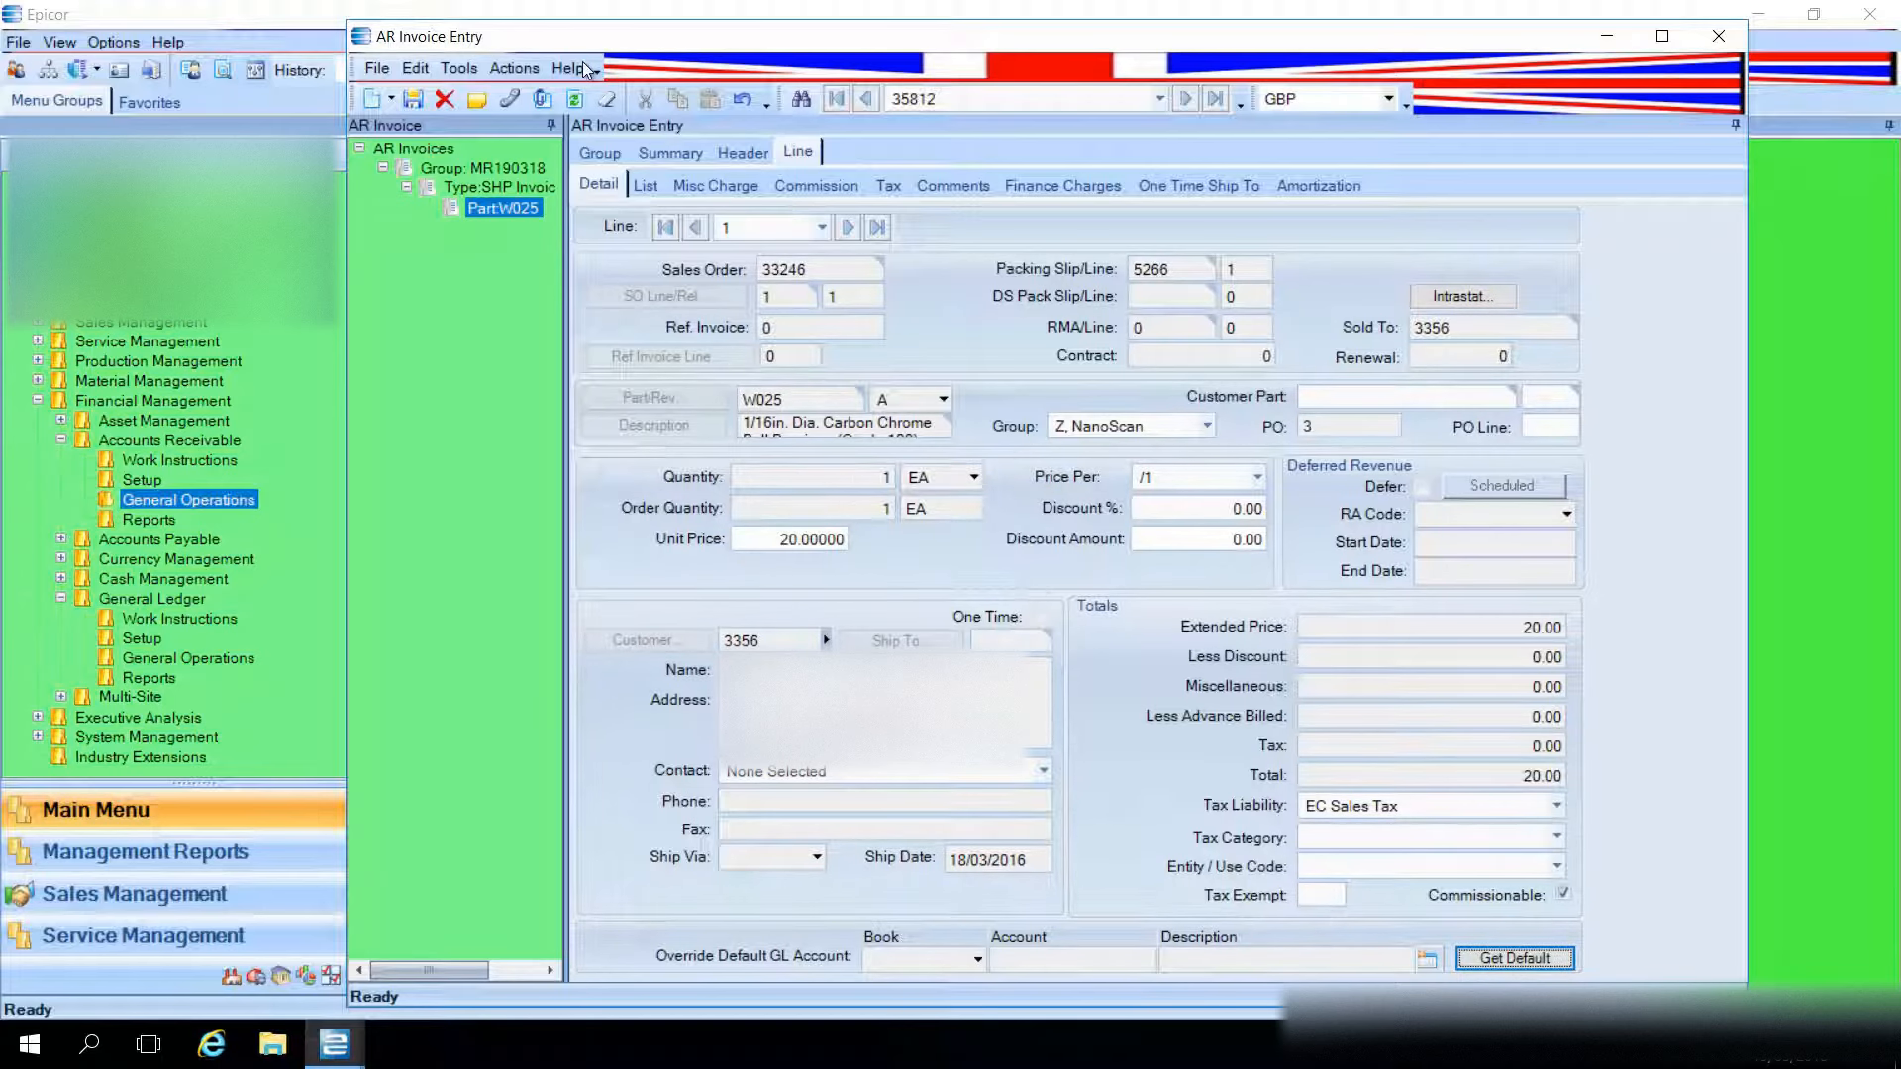
# Preview the invoice group's Edit List report and examine the full page for invoice amounts and GL postings.
pyautogui.click(516, 69)
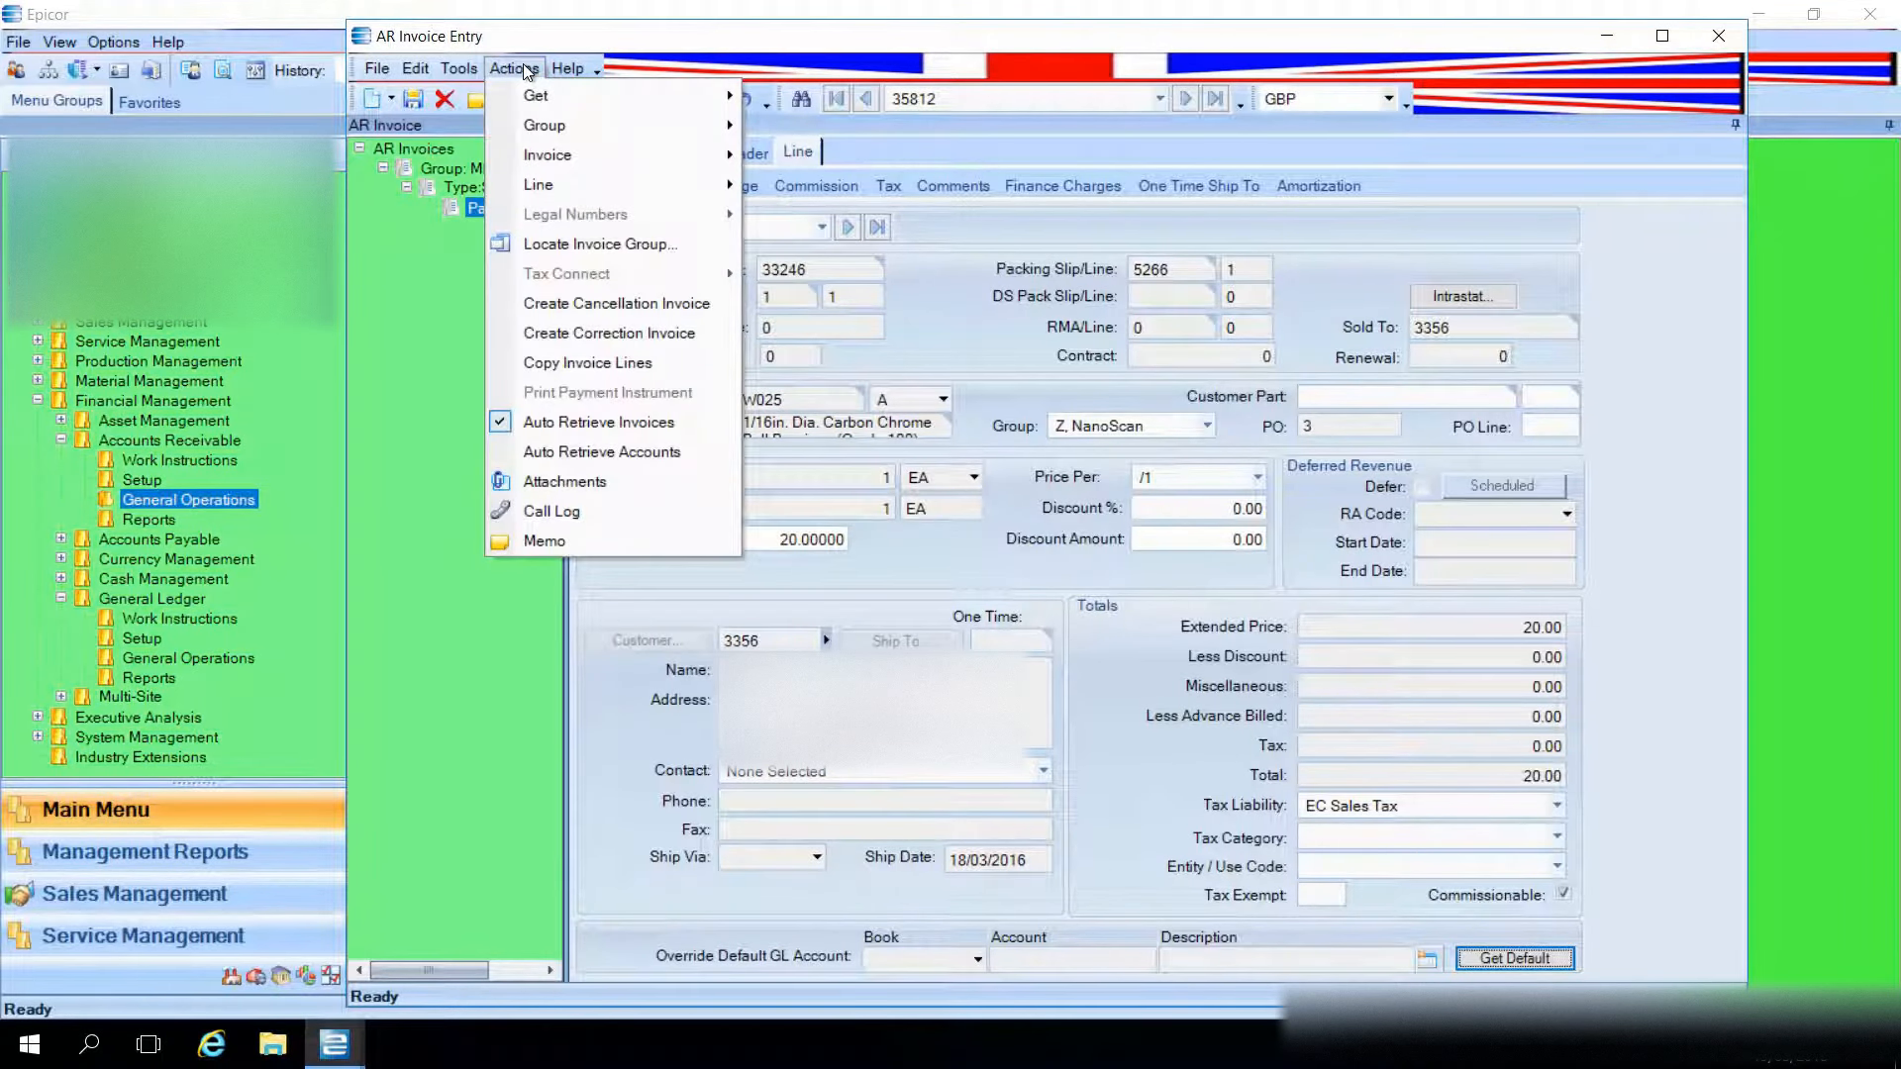
pyautogui.moveTo(658, 128)
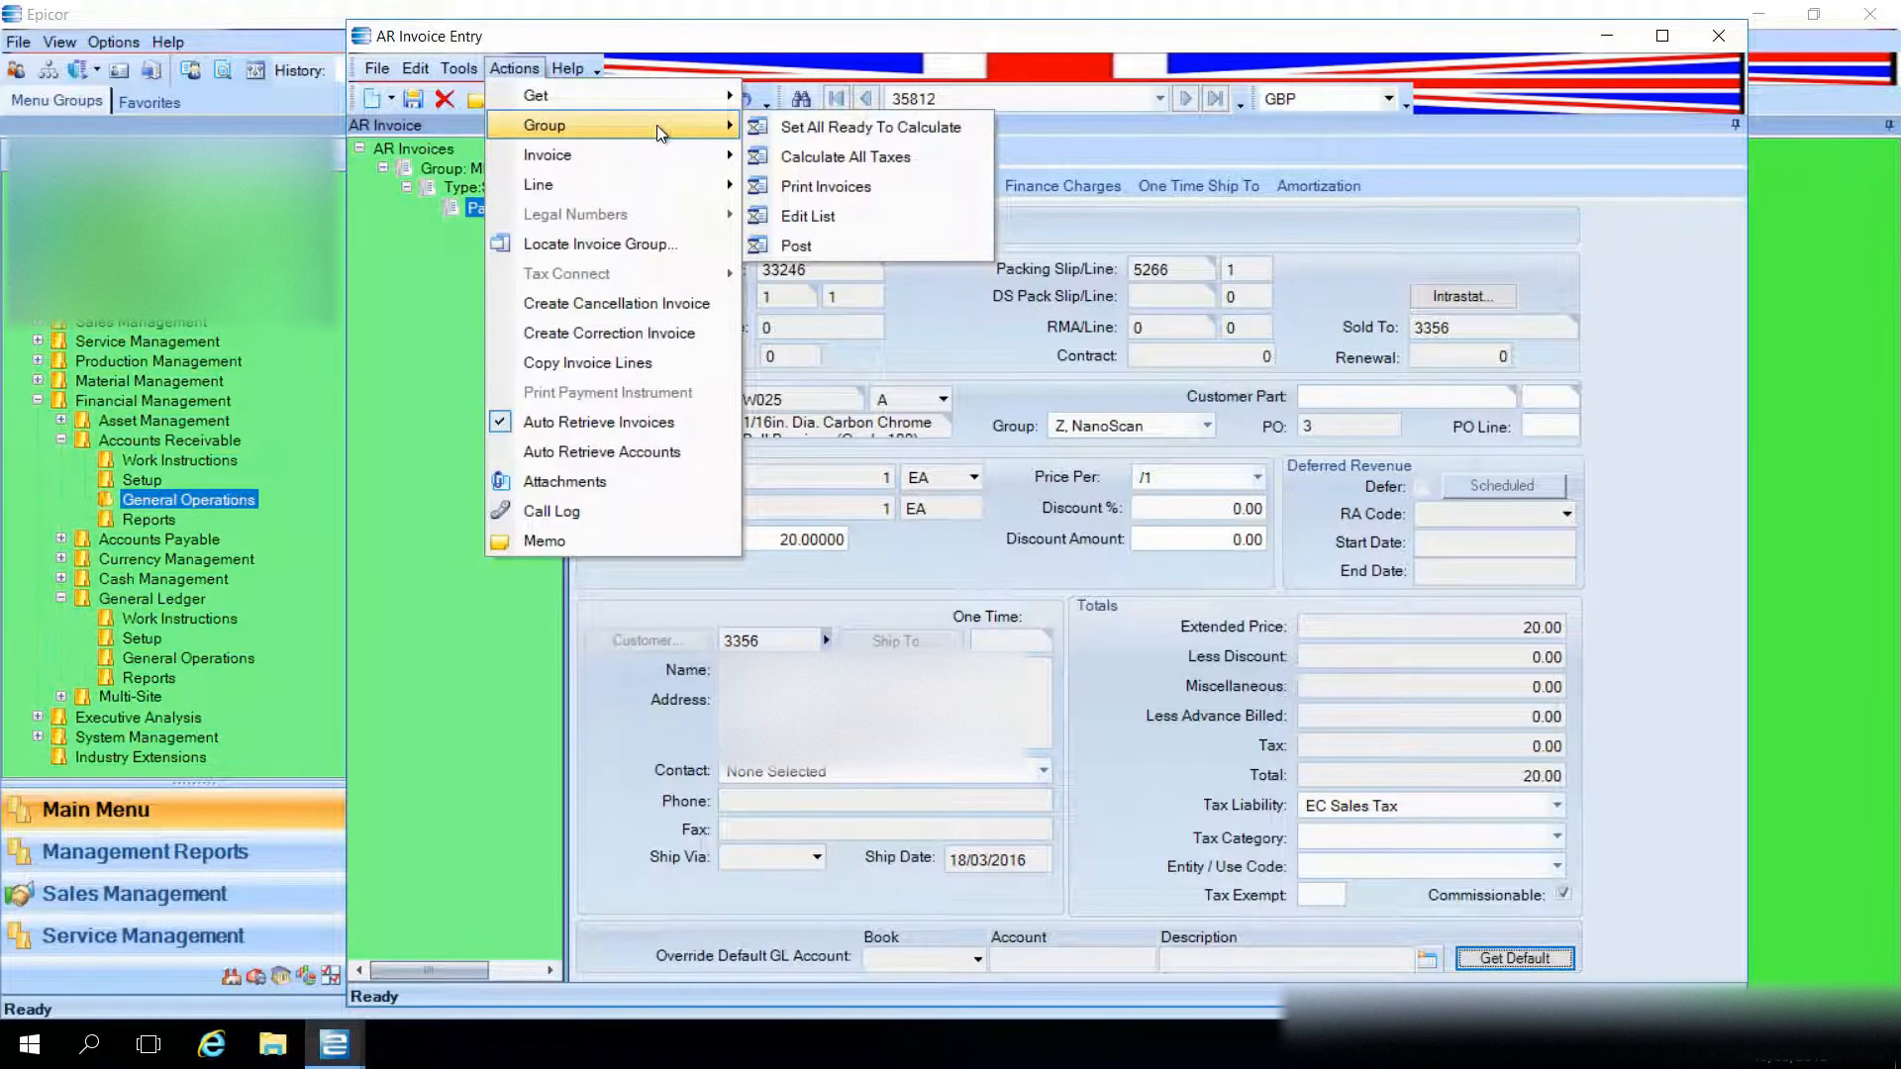
pyautogui.click(843, 215)
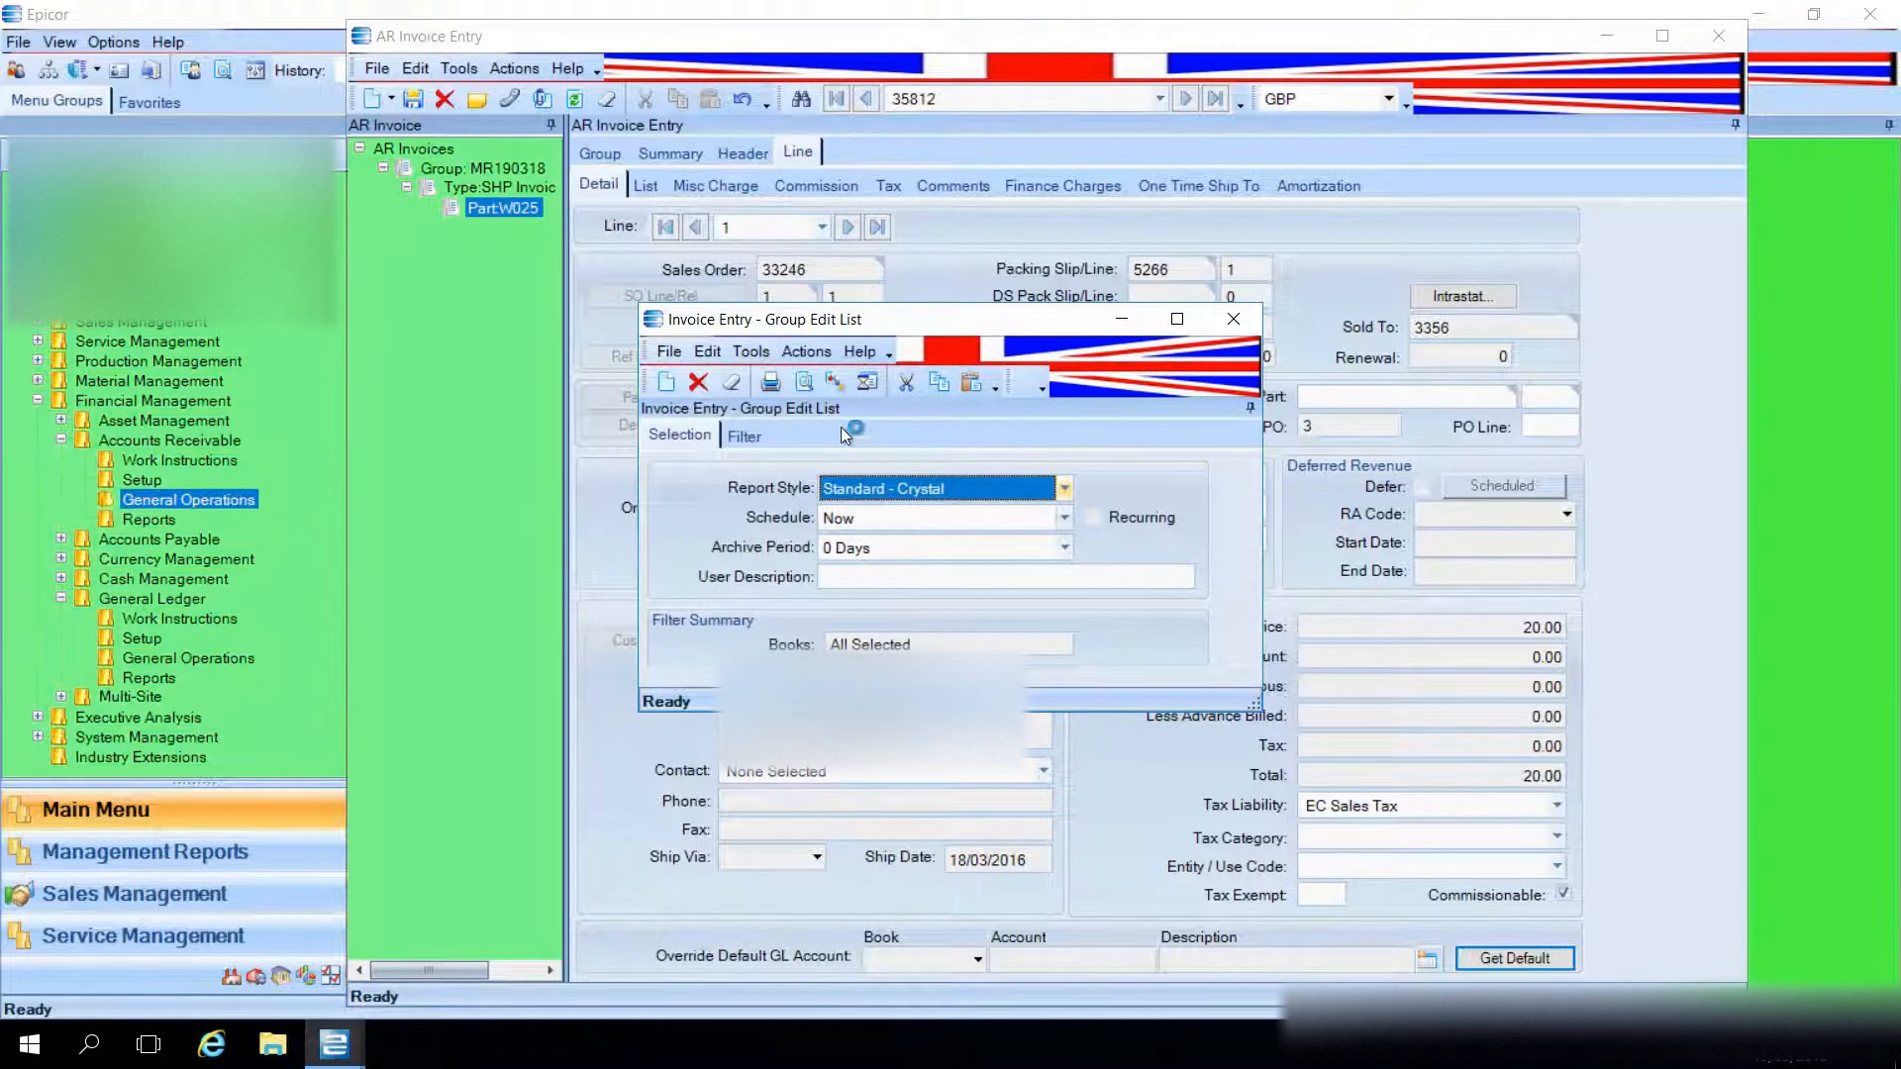
pyautogui.click(806, 383)
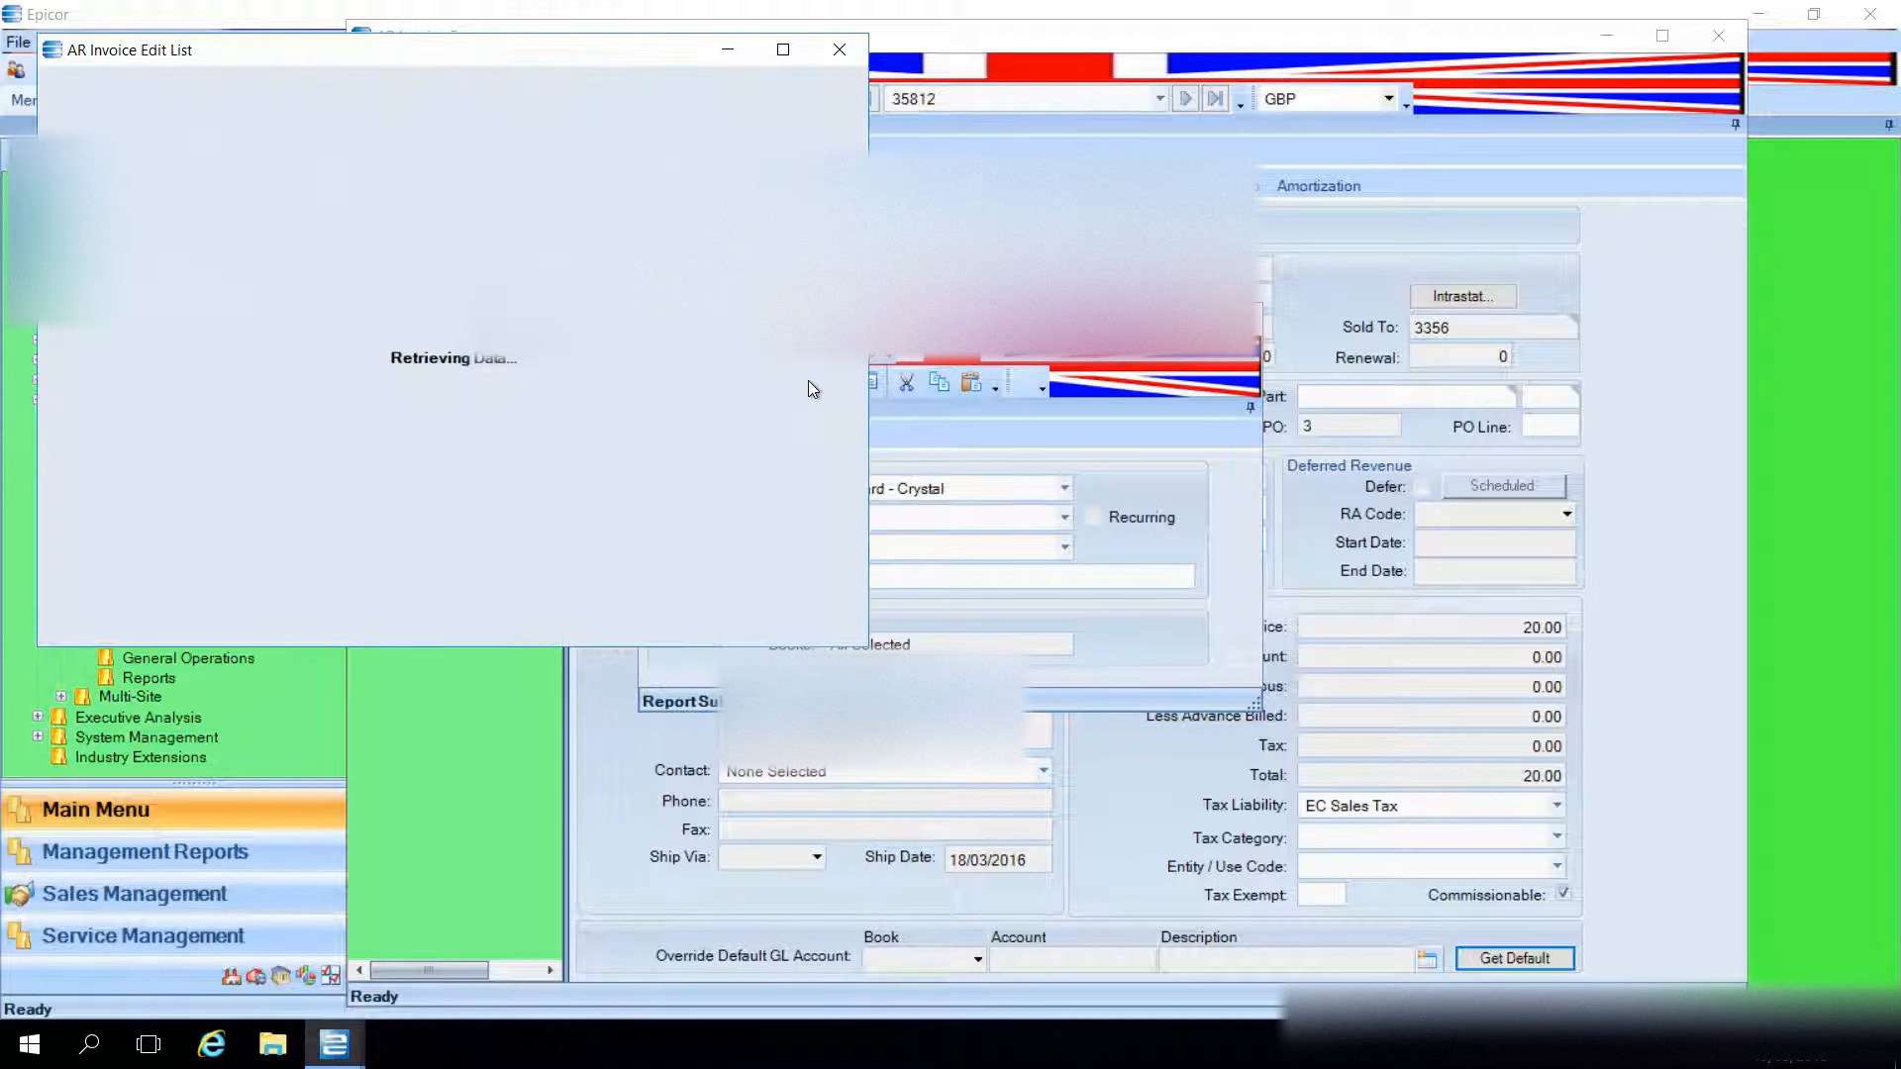
pyautogui.click(782, 52)
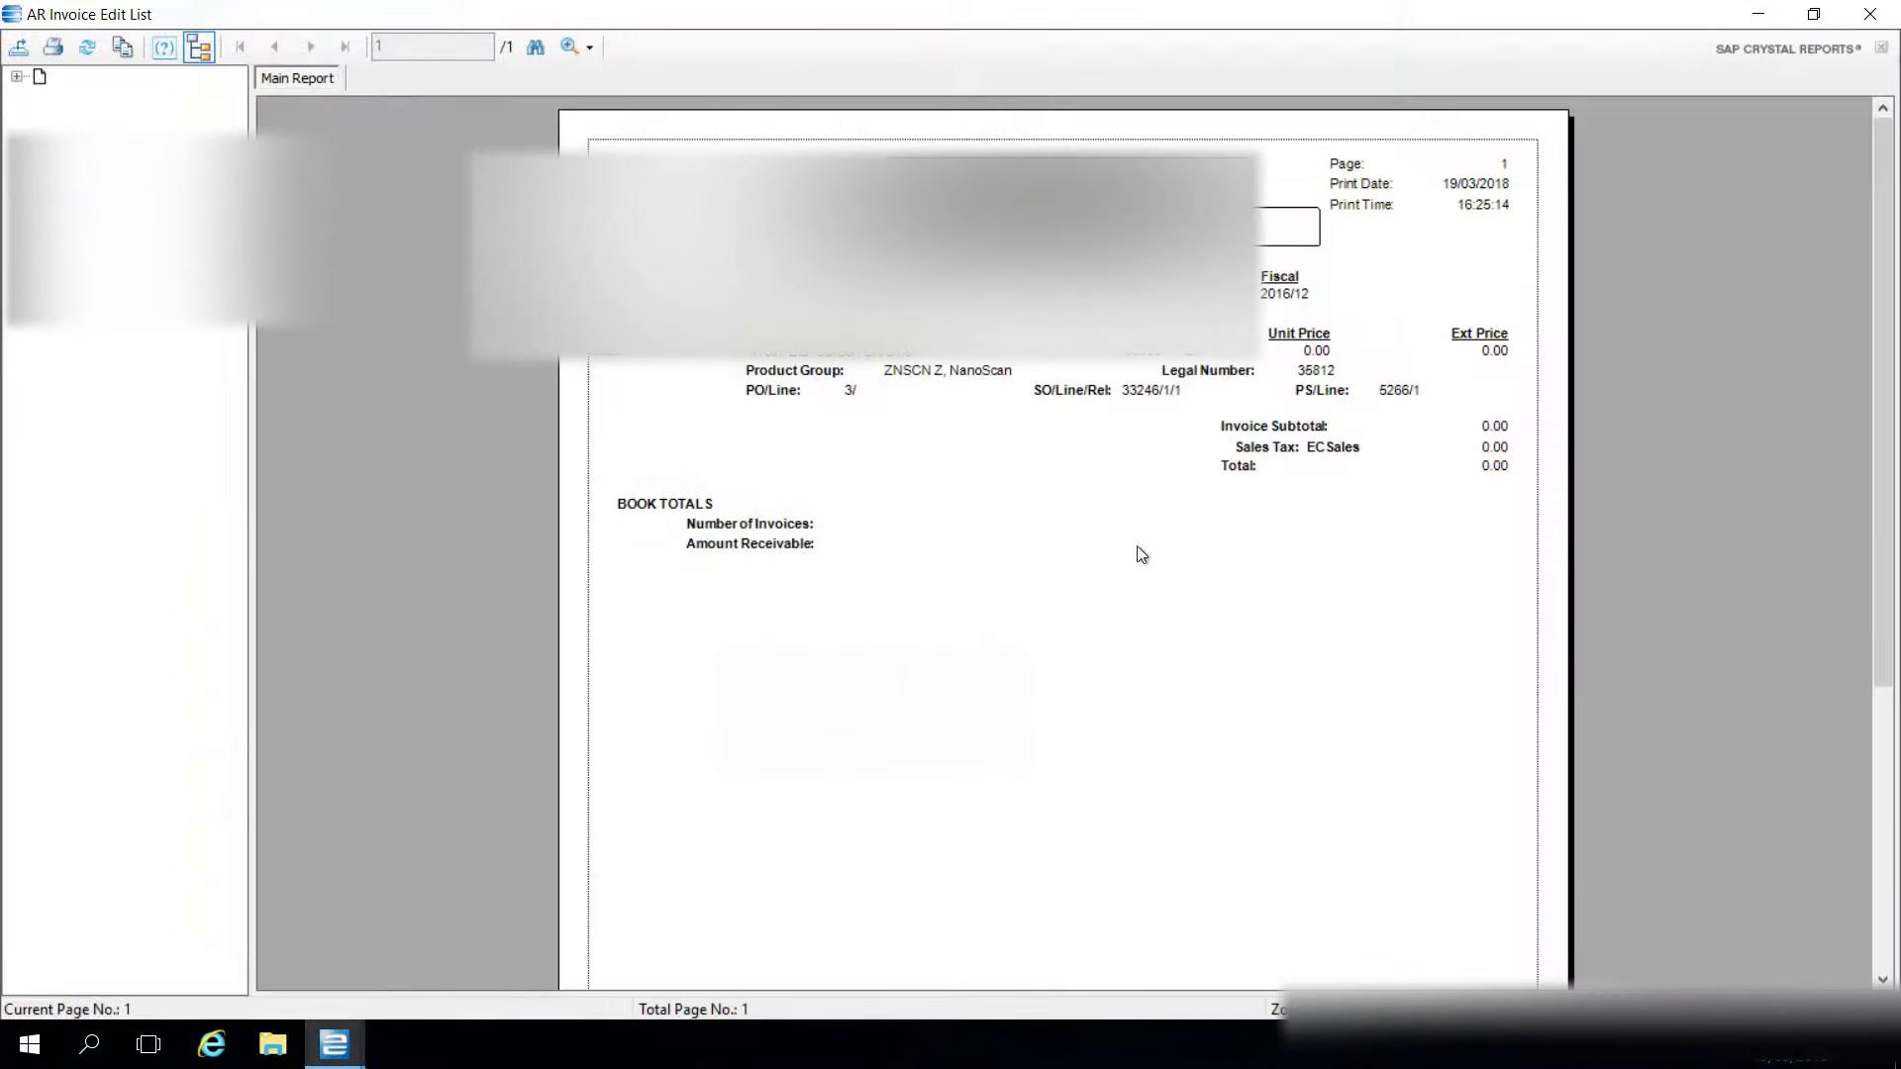
pyautogui.scroll(-5, 1203, 598)
pyautogui.scroll(5, 1210, 600)
pyautogui.scroll(-5, 921, 544)
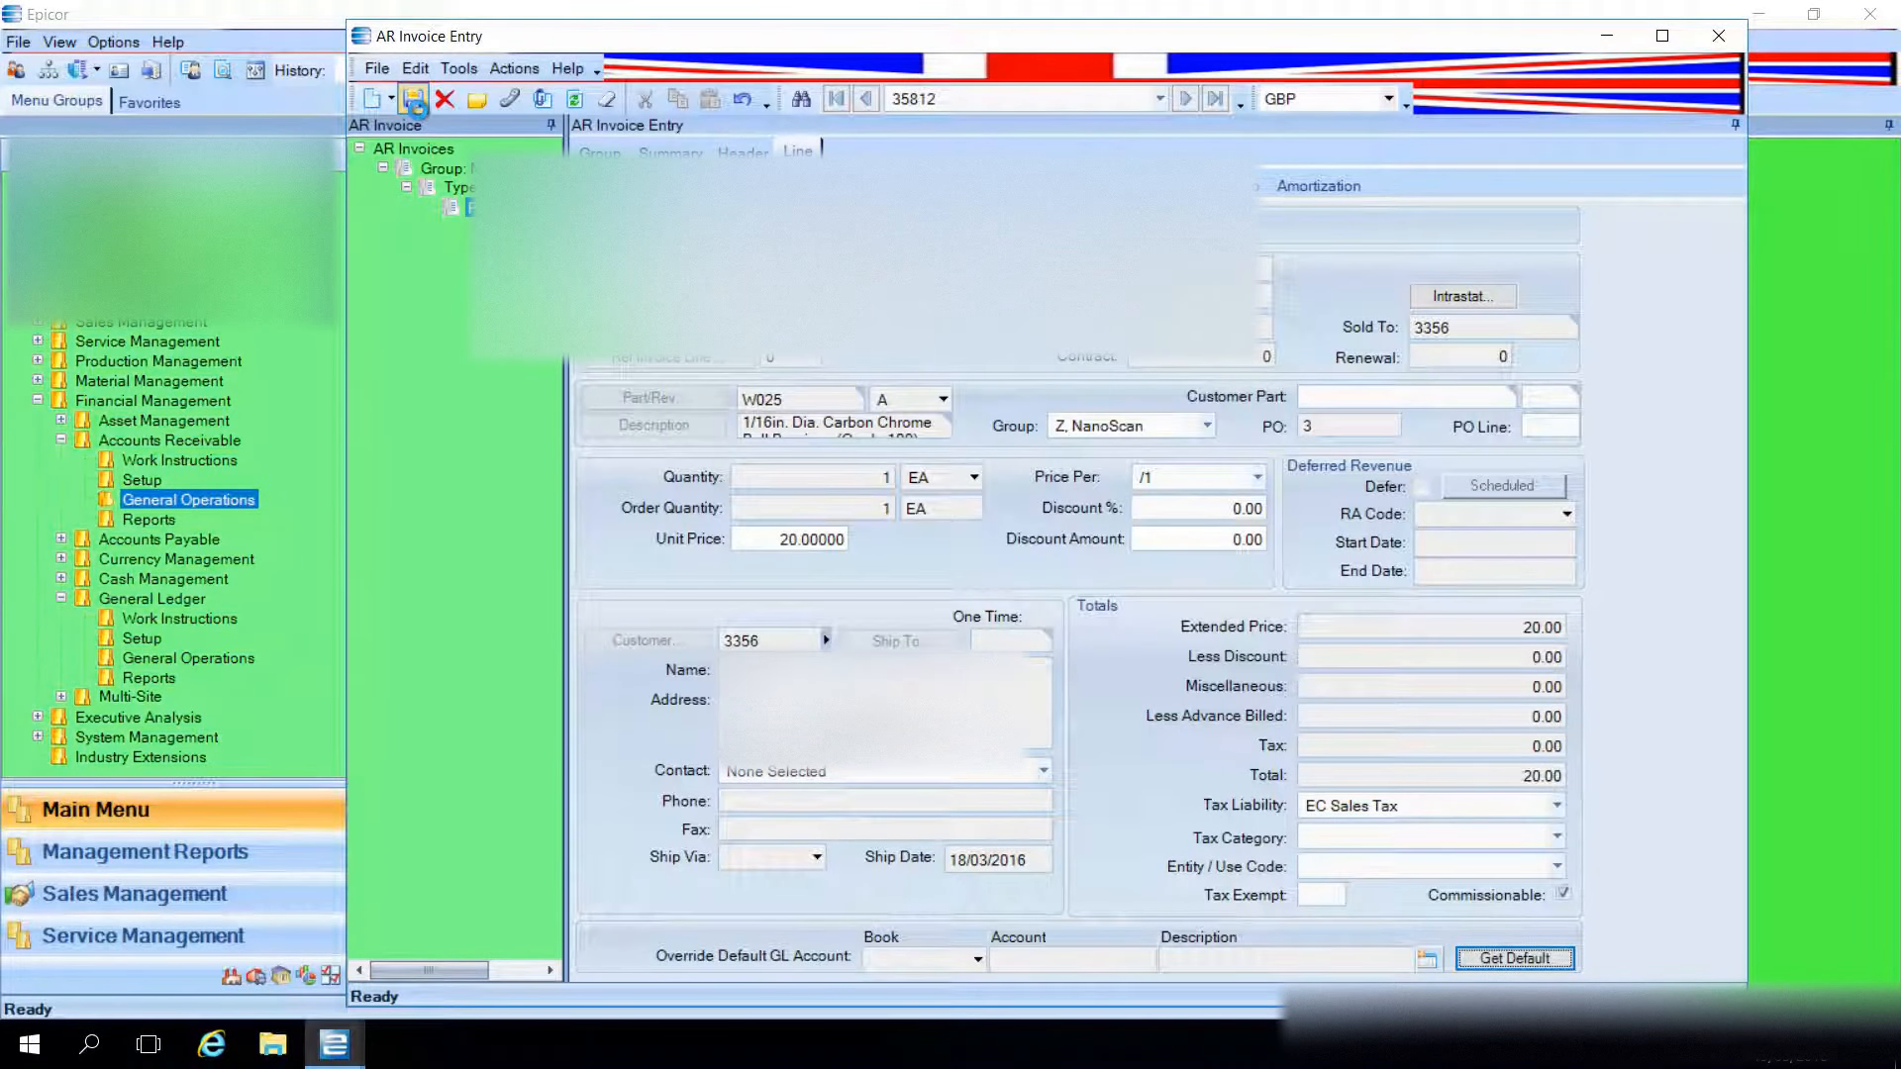
# Generate the group's Edit List preview again, check the line price and GL account recap, and close the report windows.
pyautogui.click(511, 69)
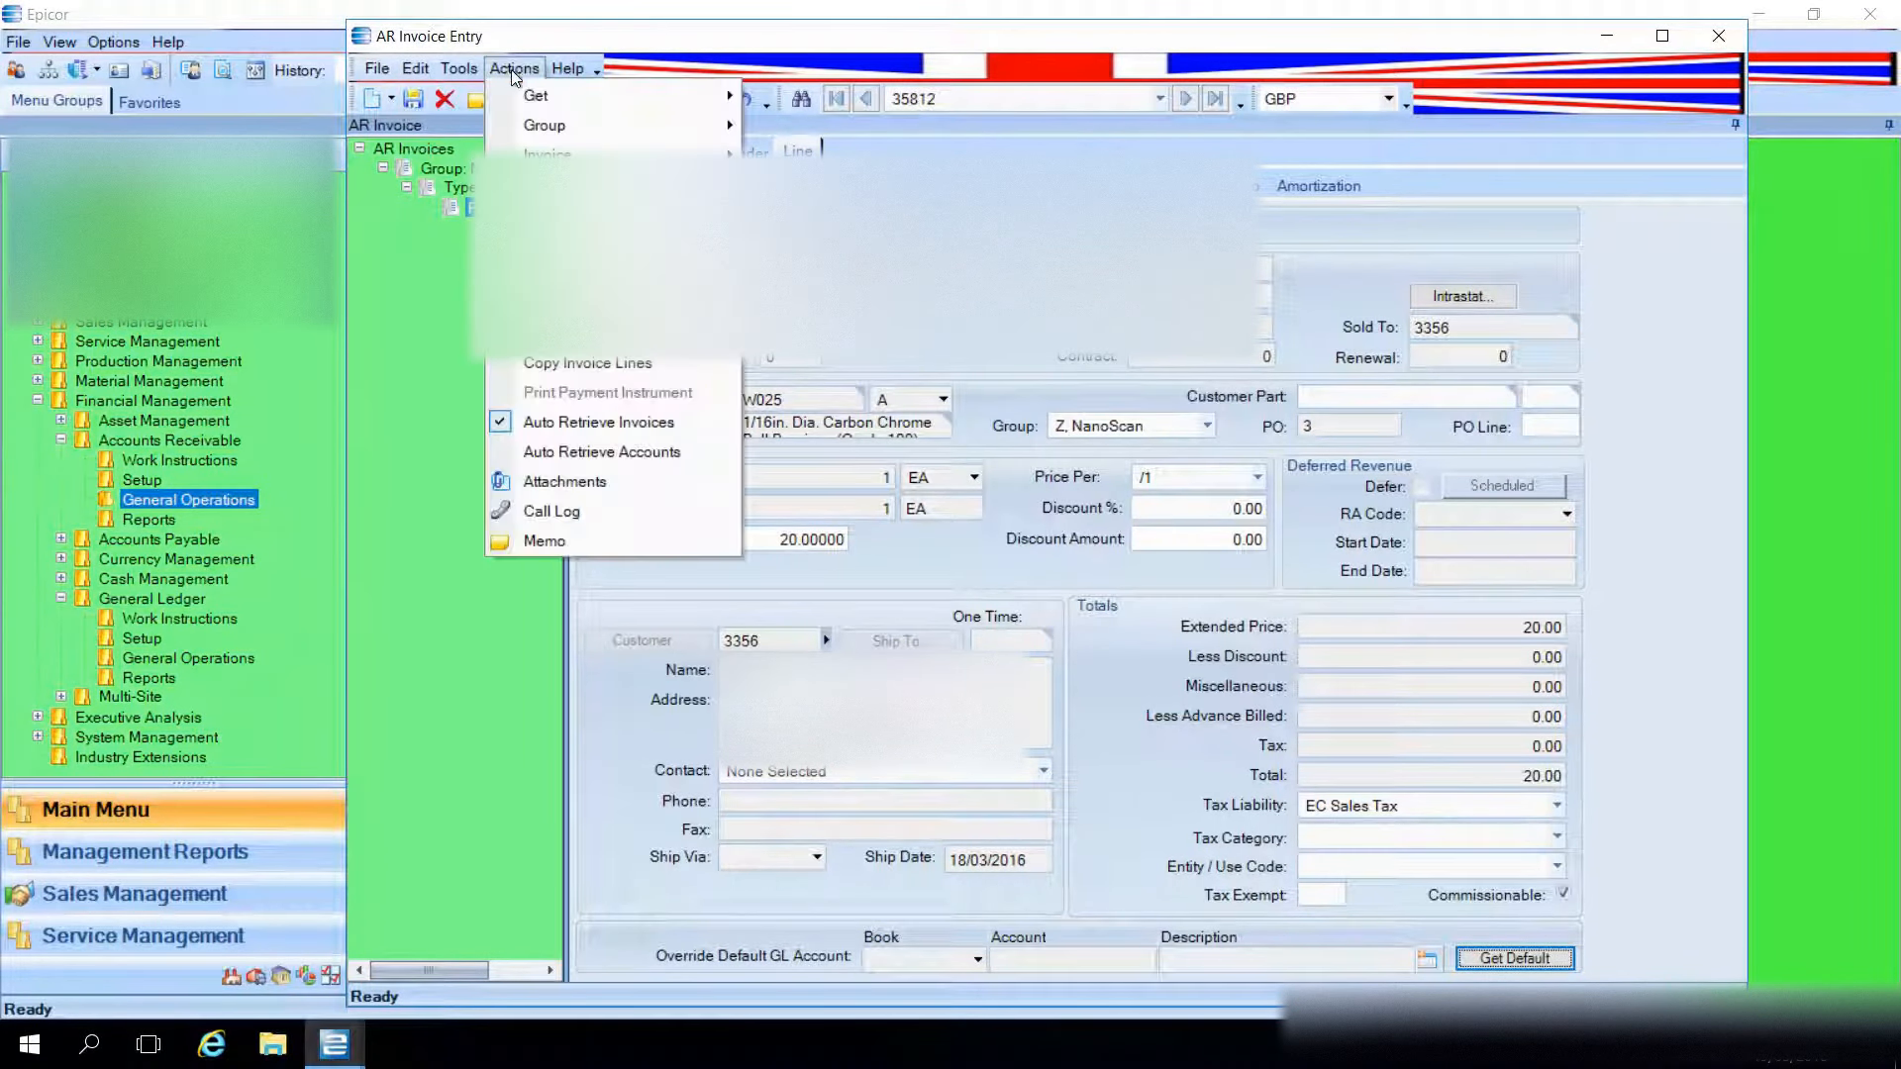
pyautogui.moveTo(638, 128)
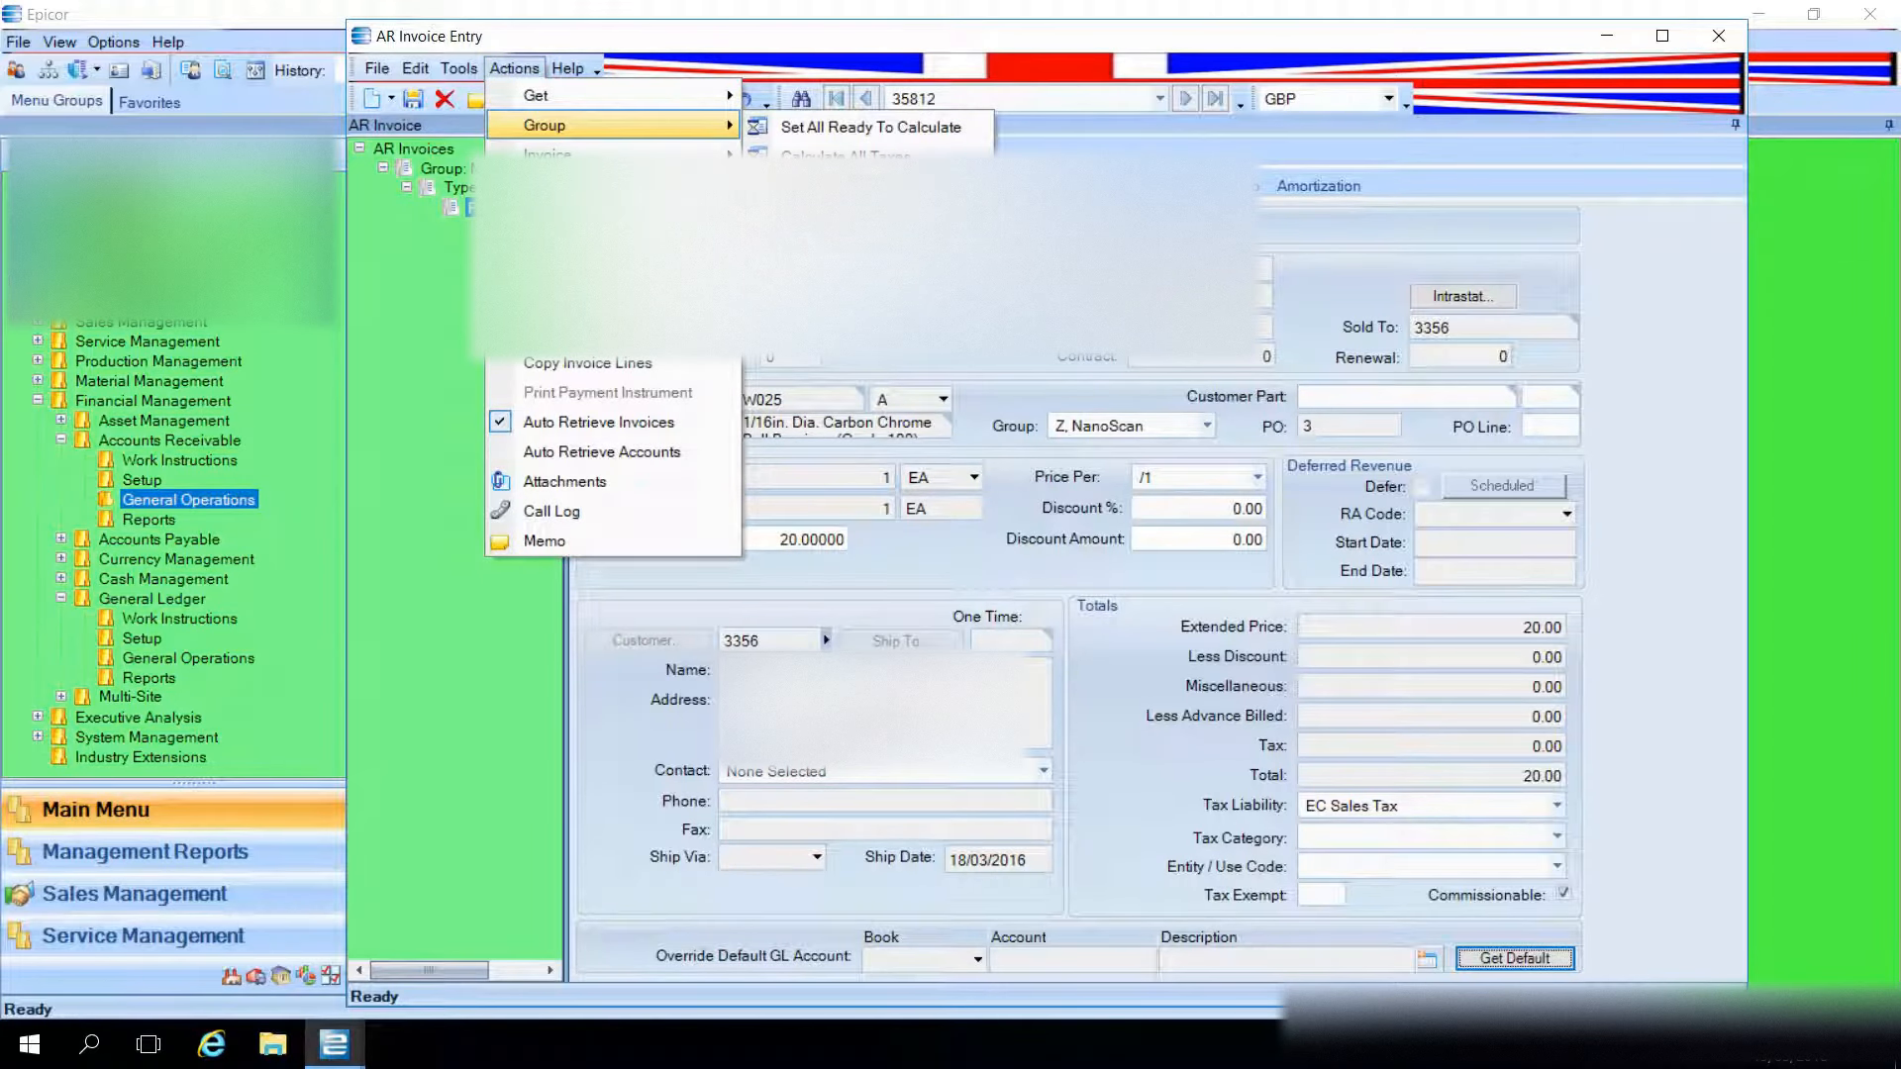
pyautogui.click(837, 215)
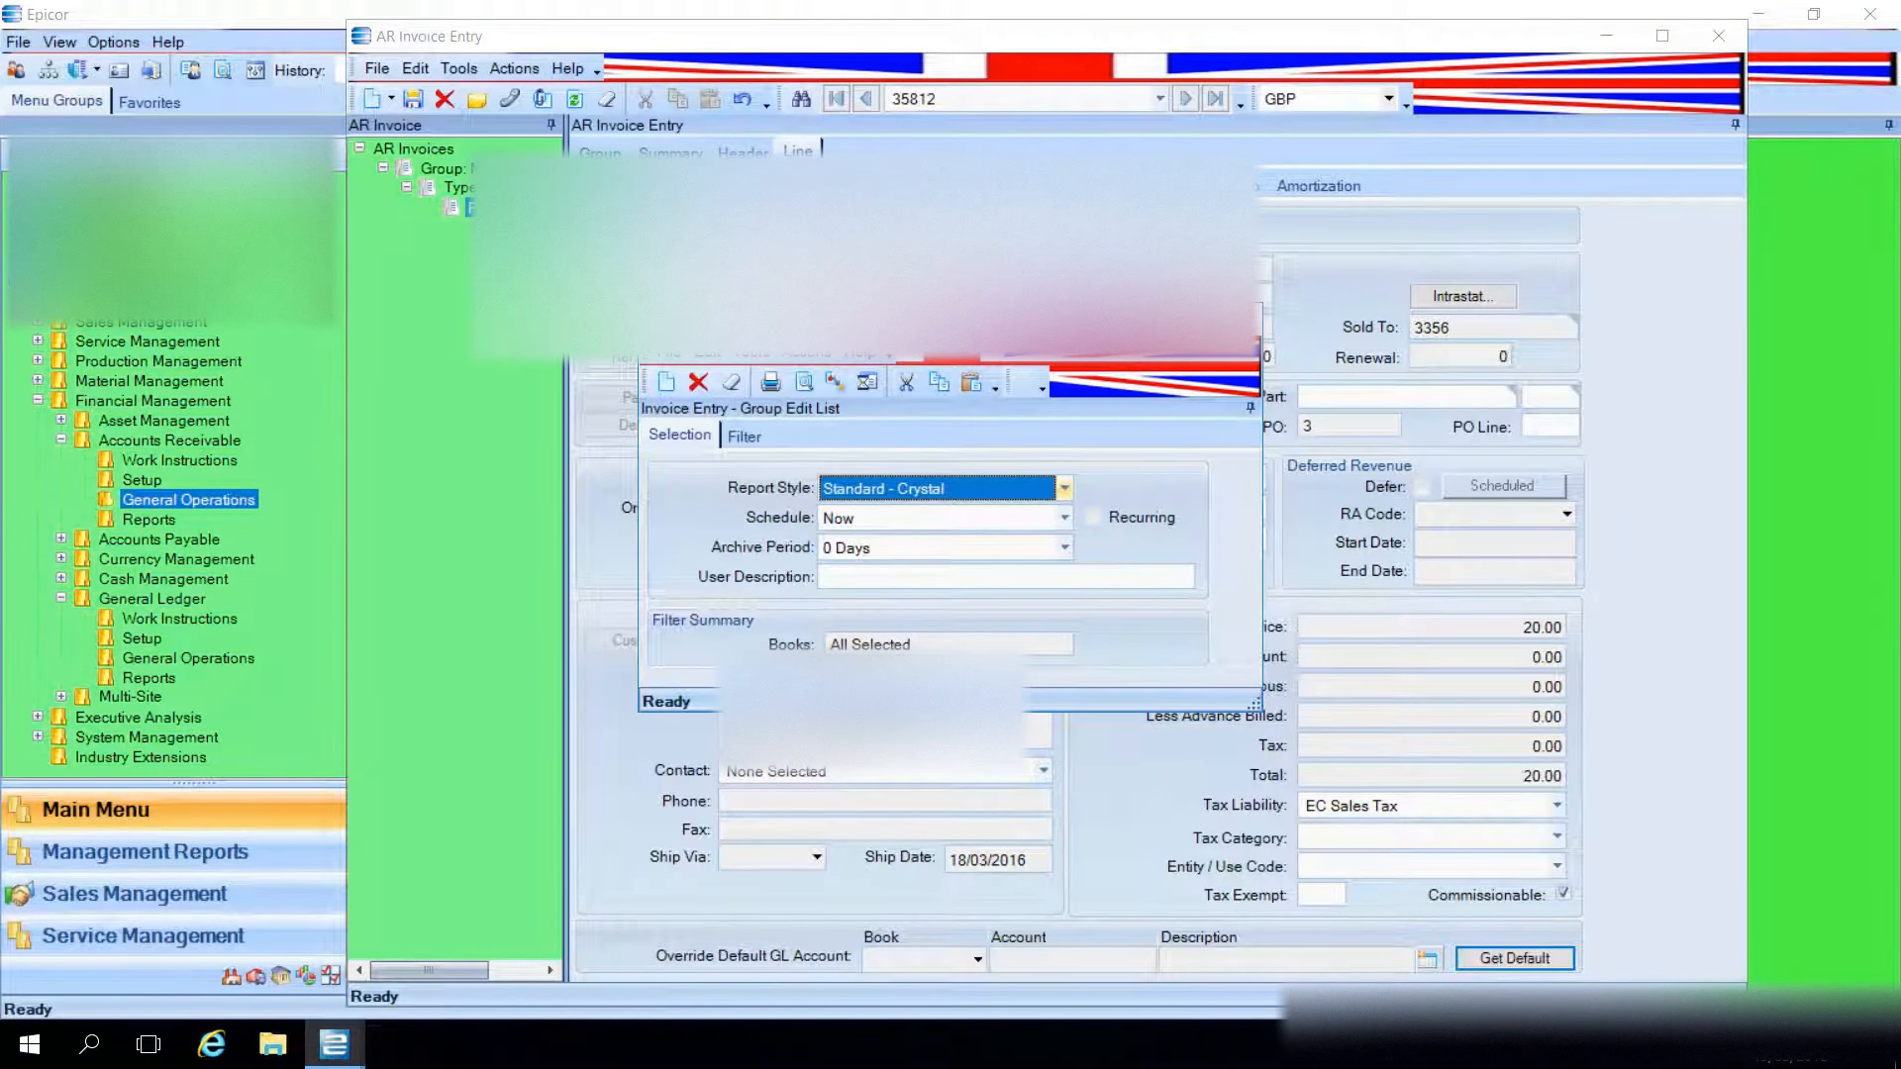
pyautogui.click(805, 386)
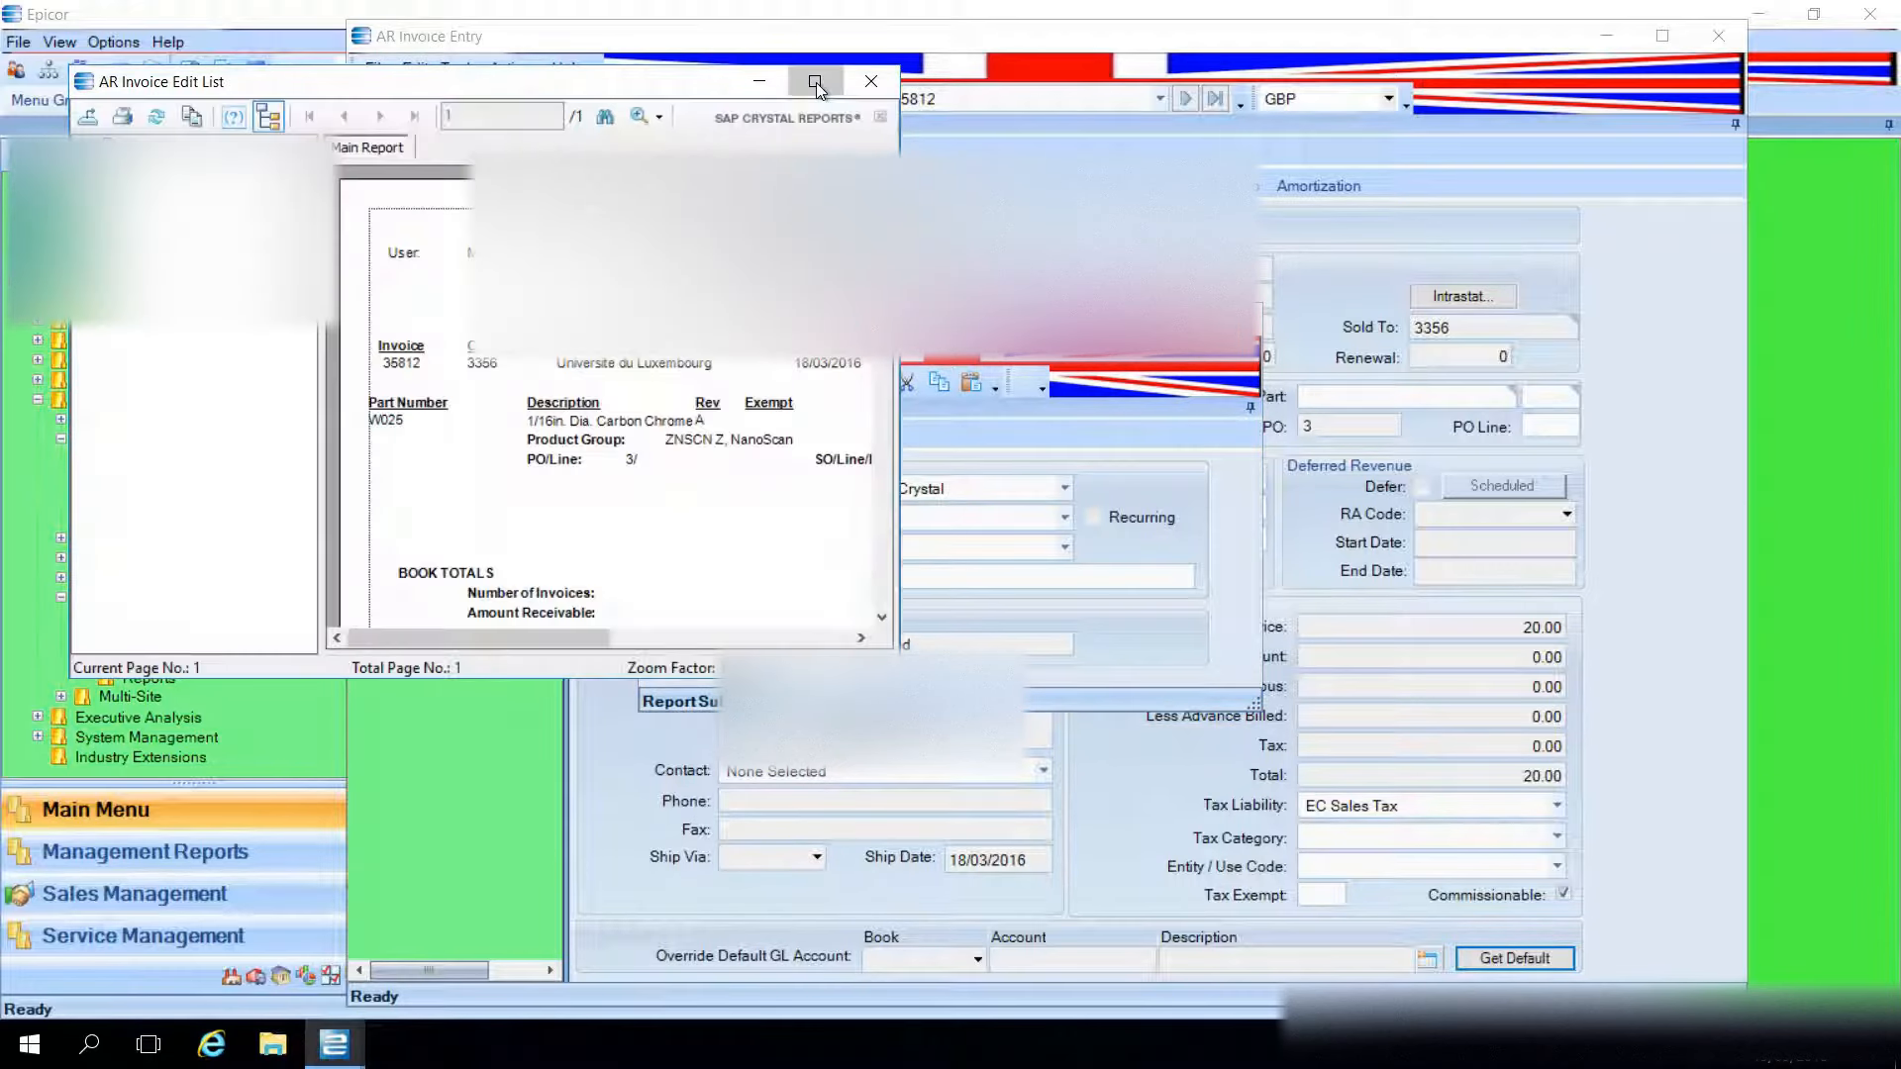
pyautogui.click(815, 81)
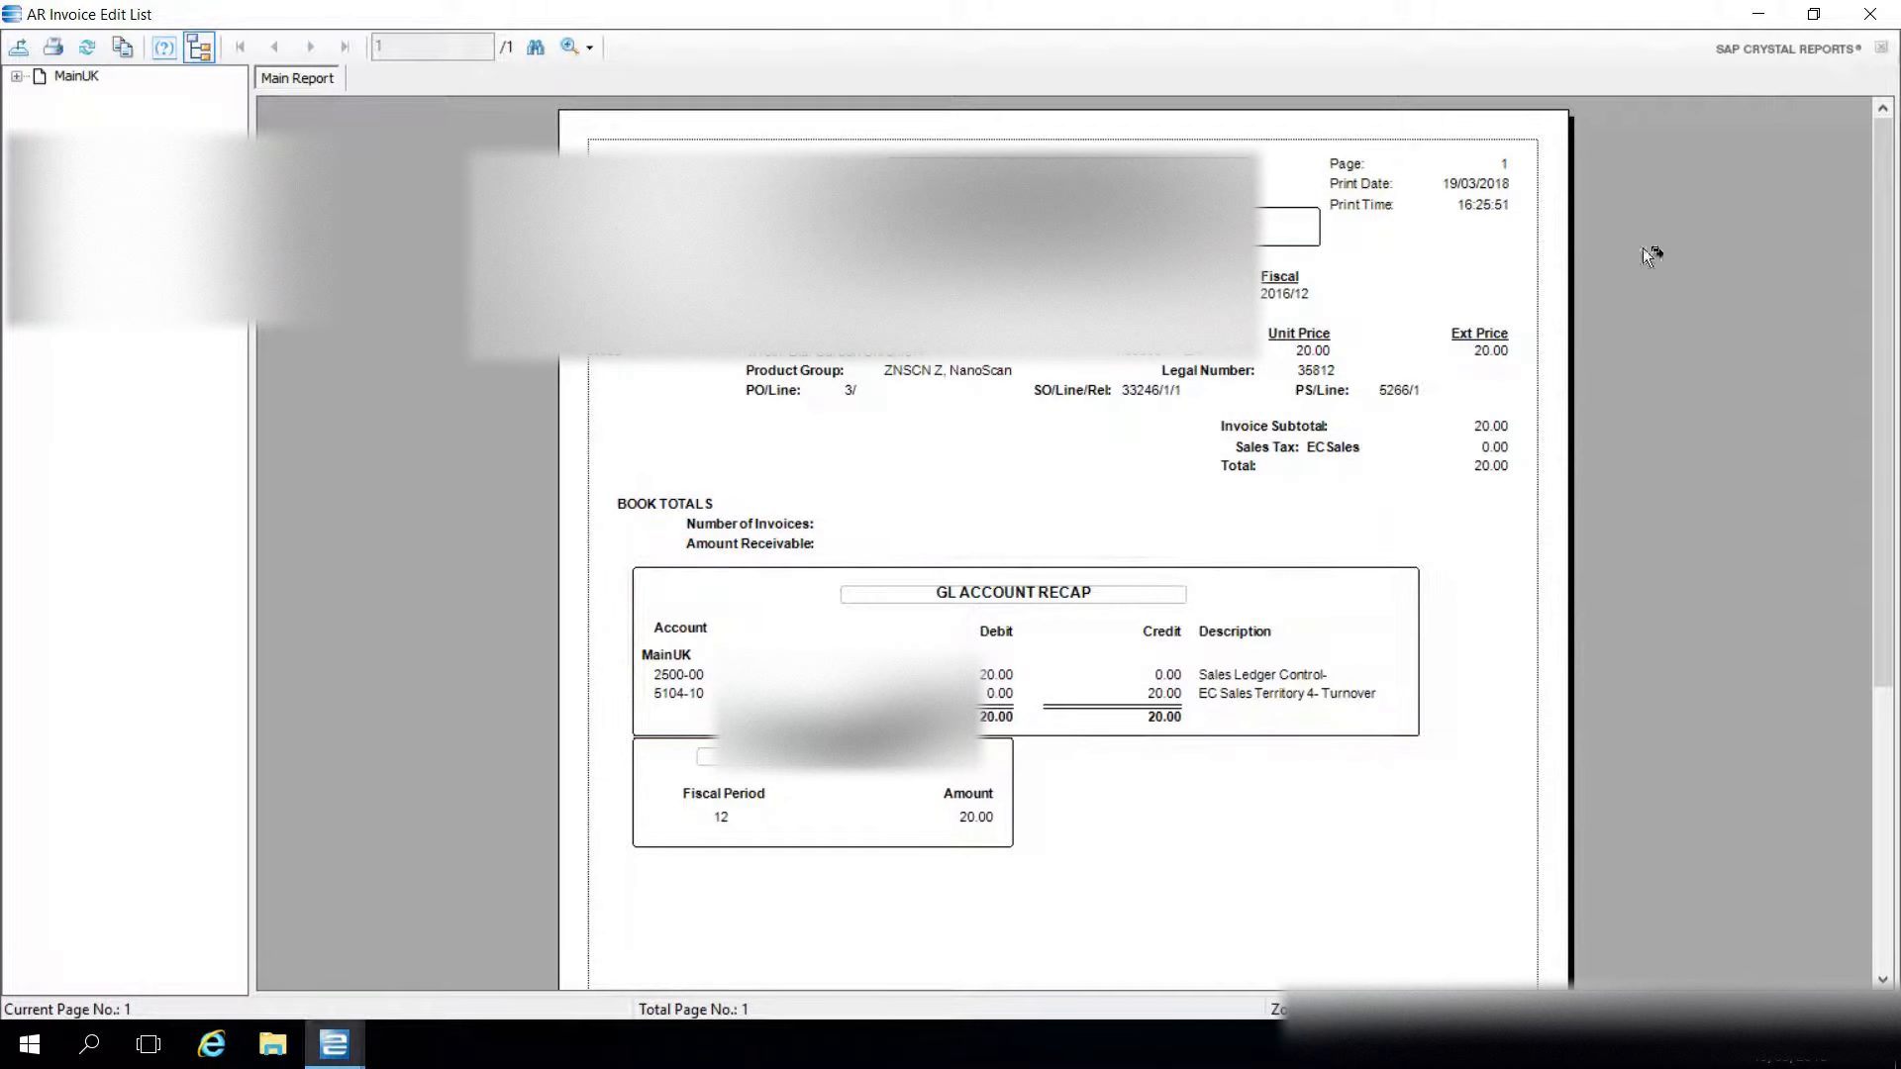
pyautogui.click(1870, 14)
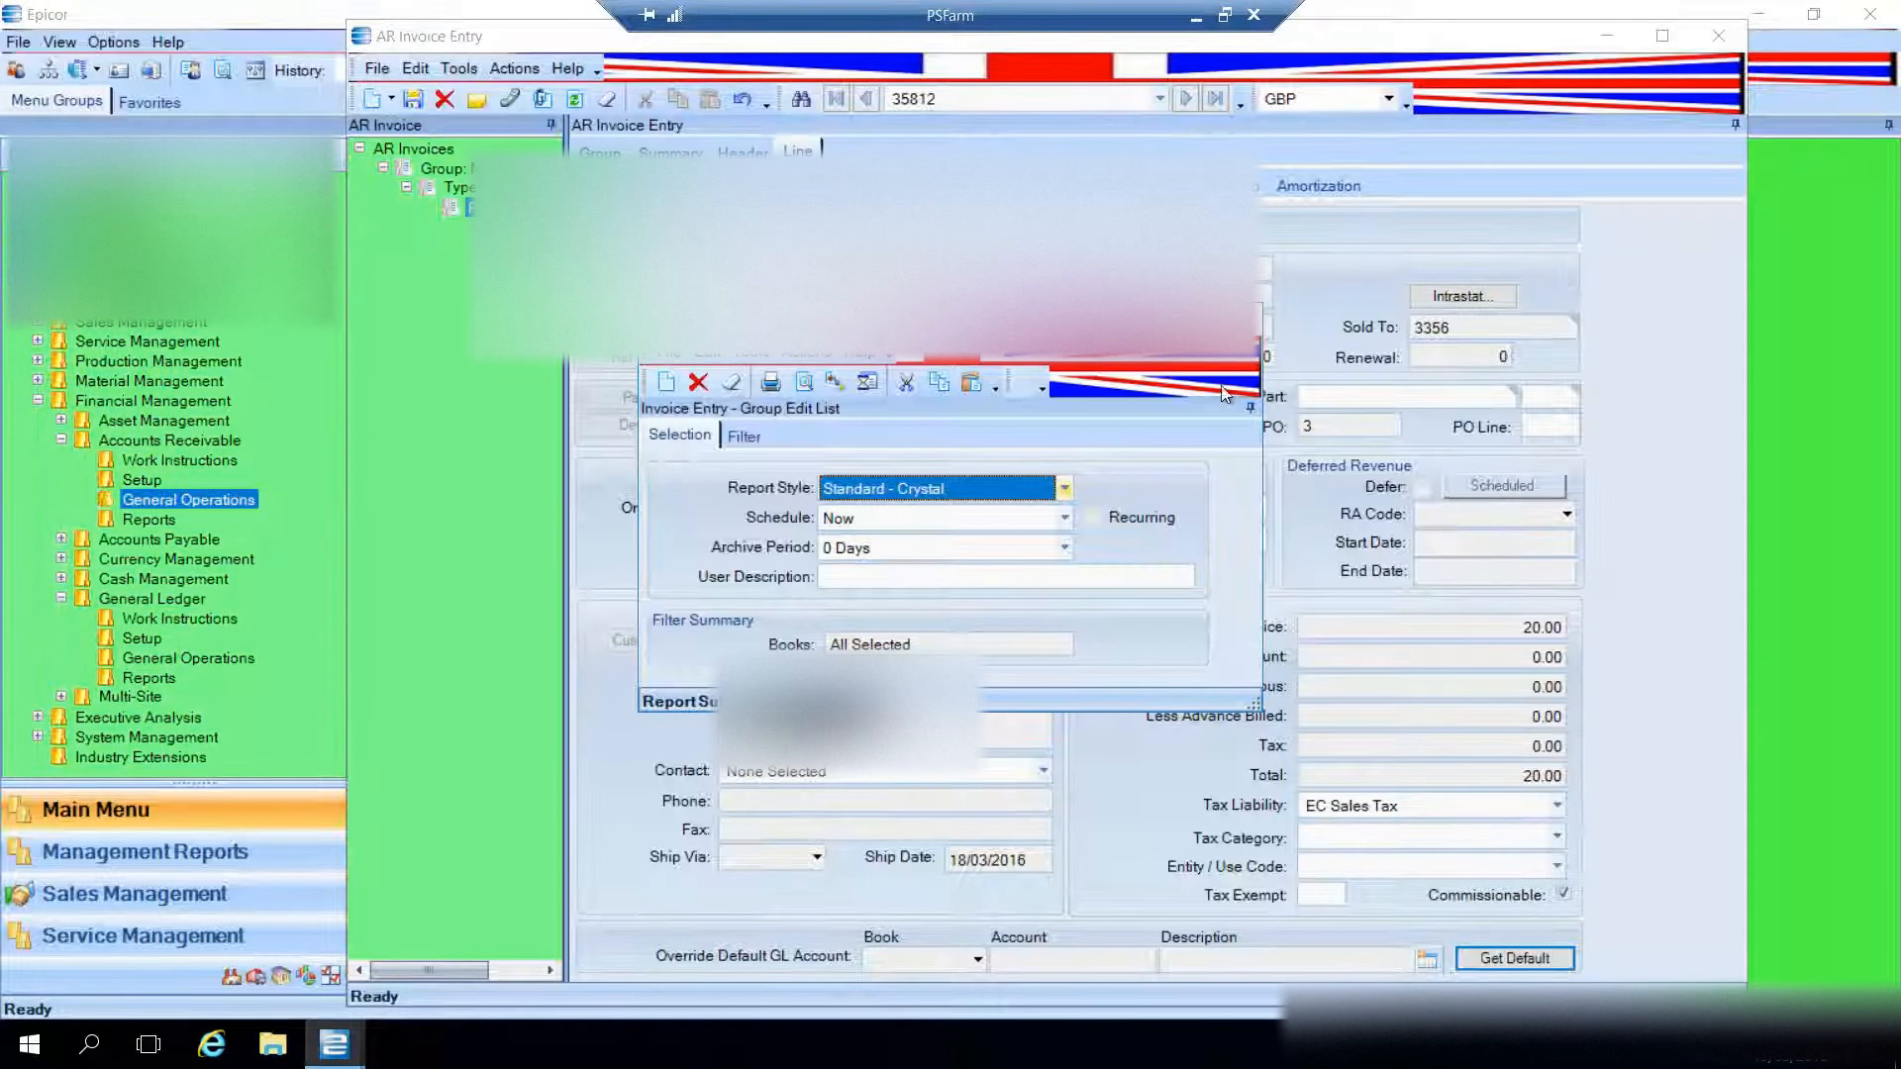
pyautogui.click(1260, 326)
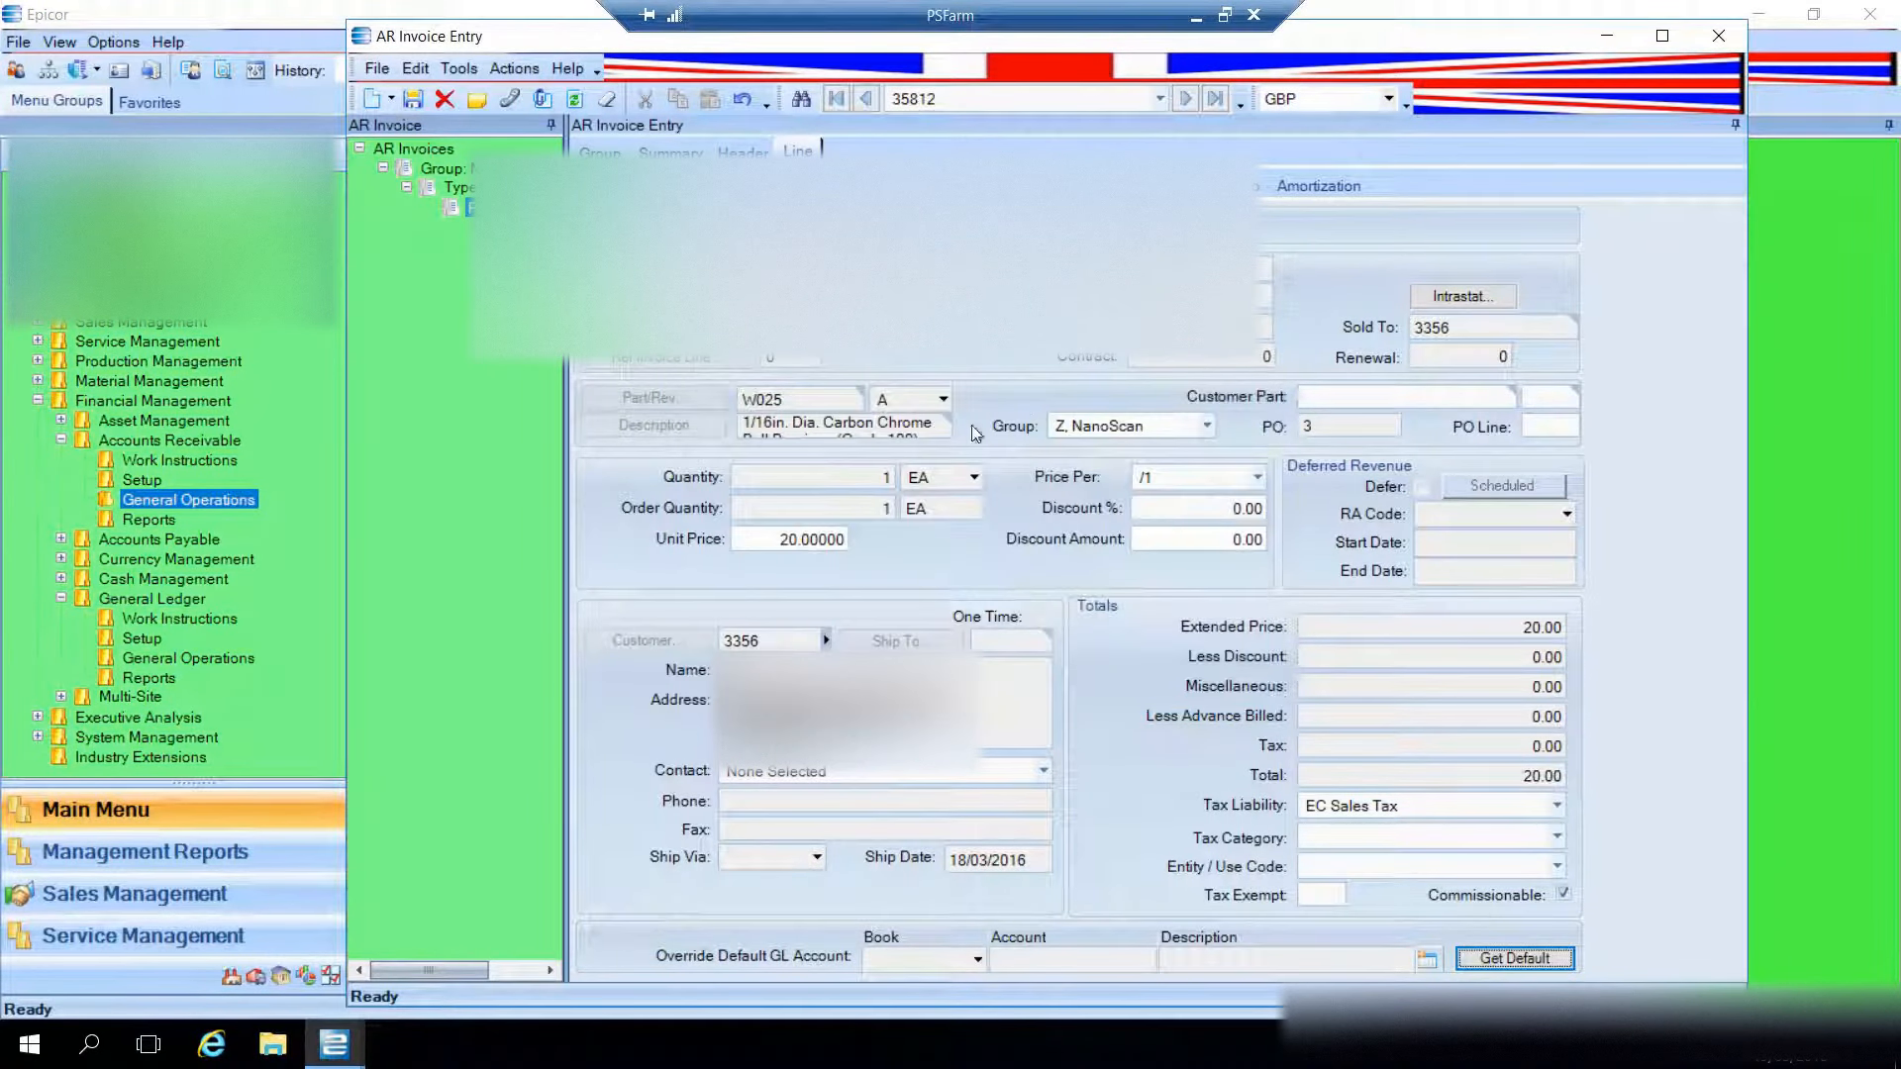
# Add a Postage, Packing & Carriage miscellaneous charge of 5.00 to the invoice line for part W025.
pyautogui.click(391, 99)
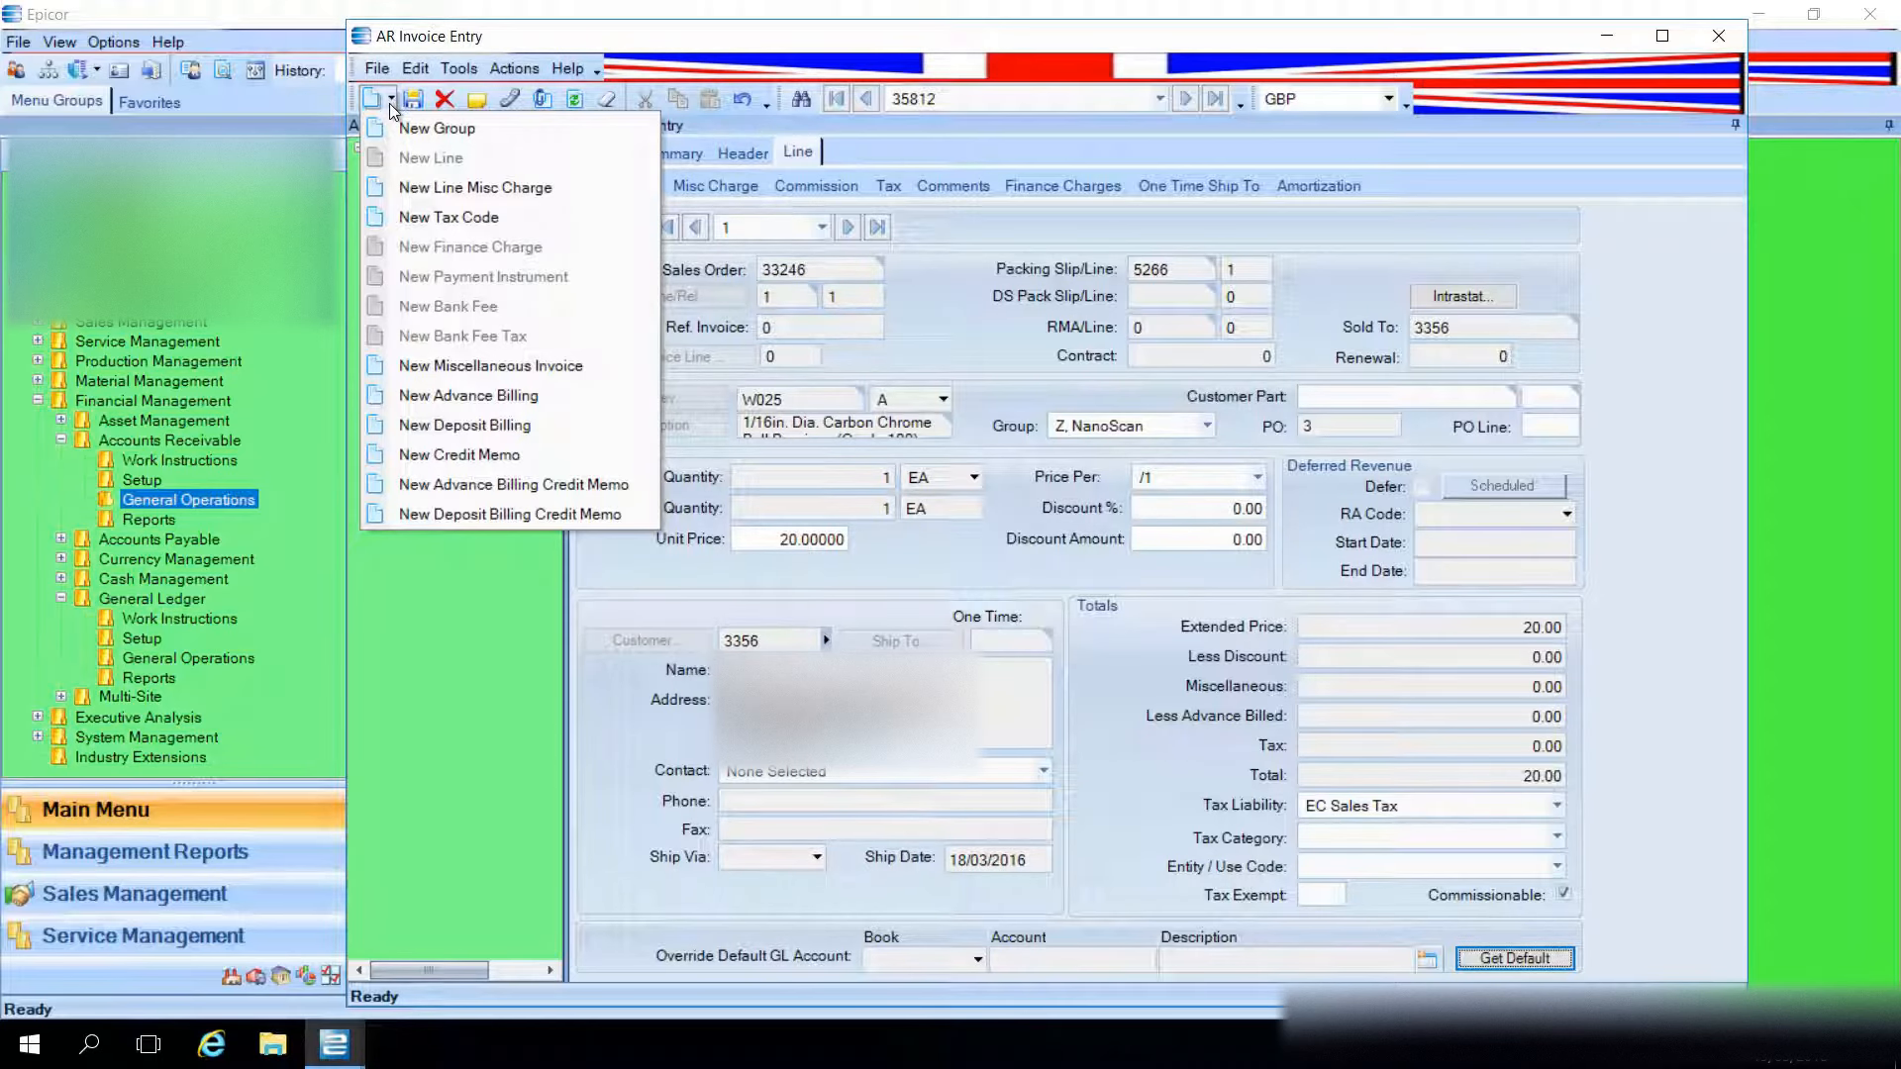
pyautogui.click(457, 187)
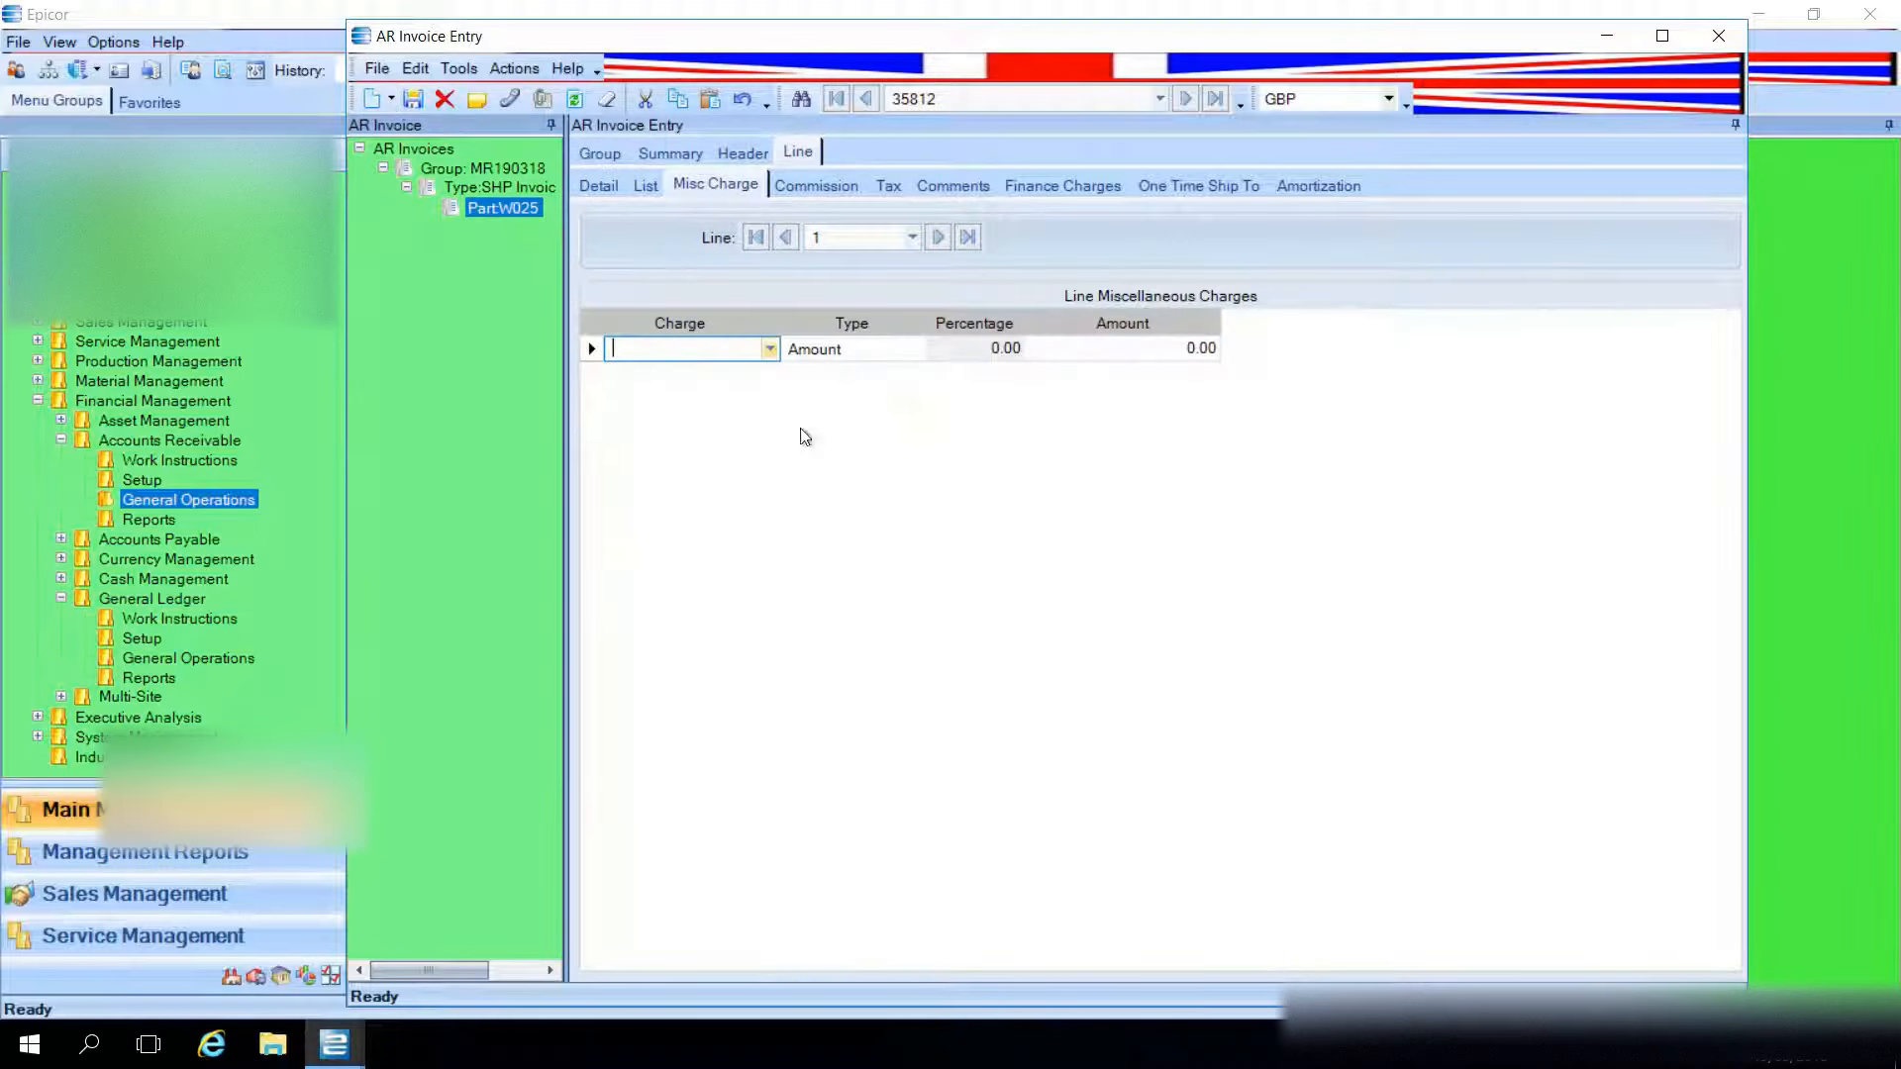
pyautogui.click(770, 351)
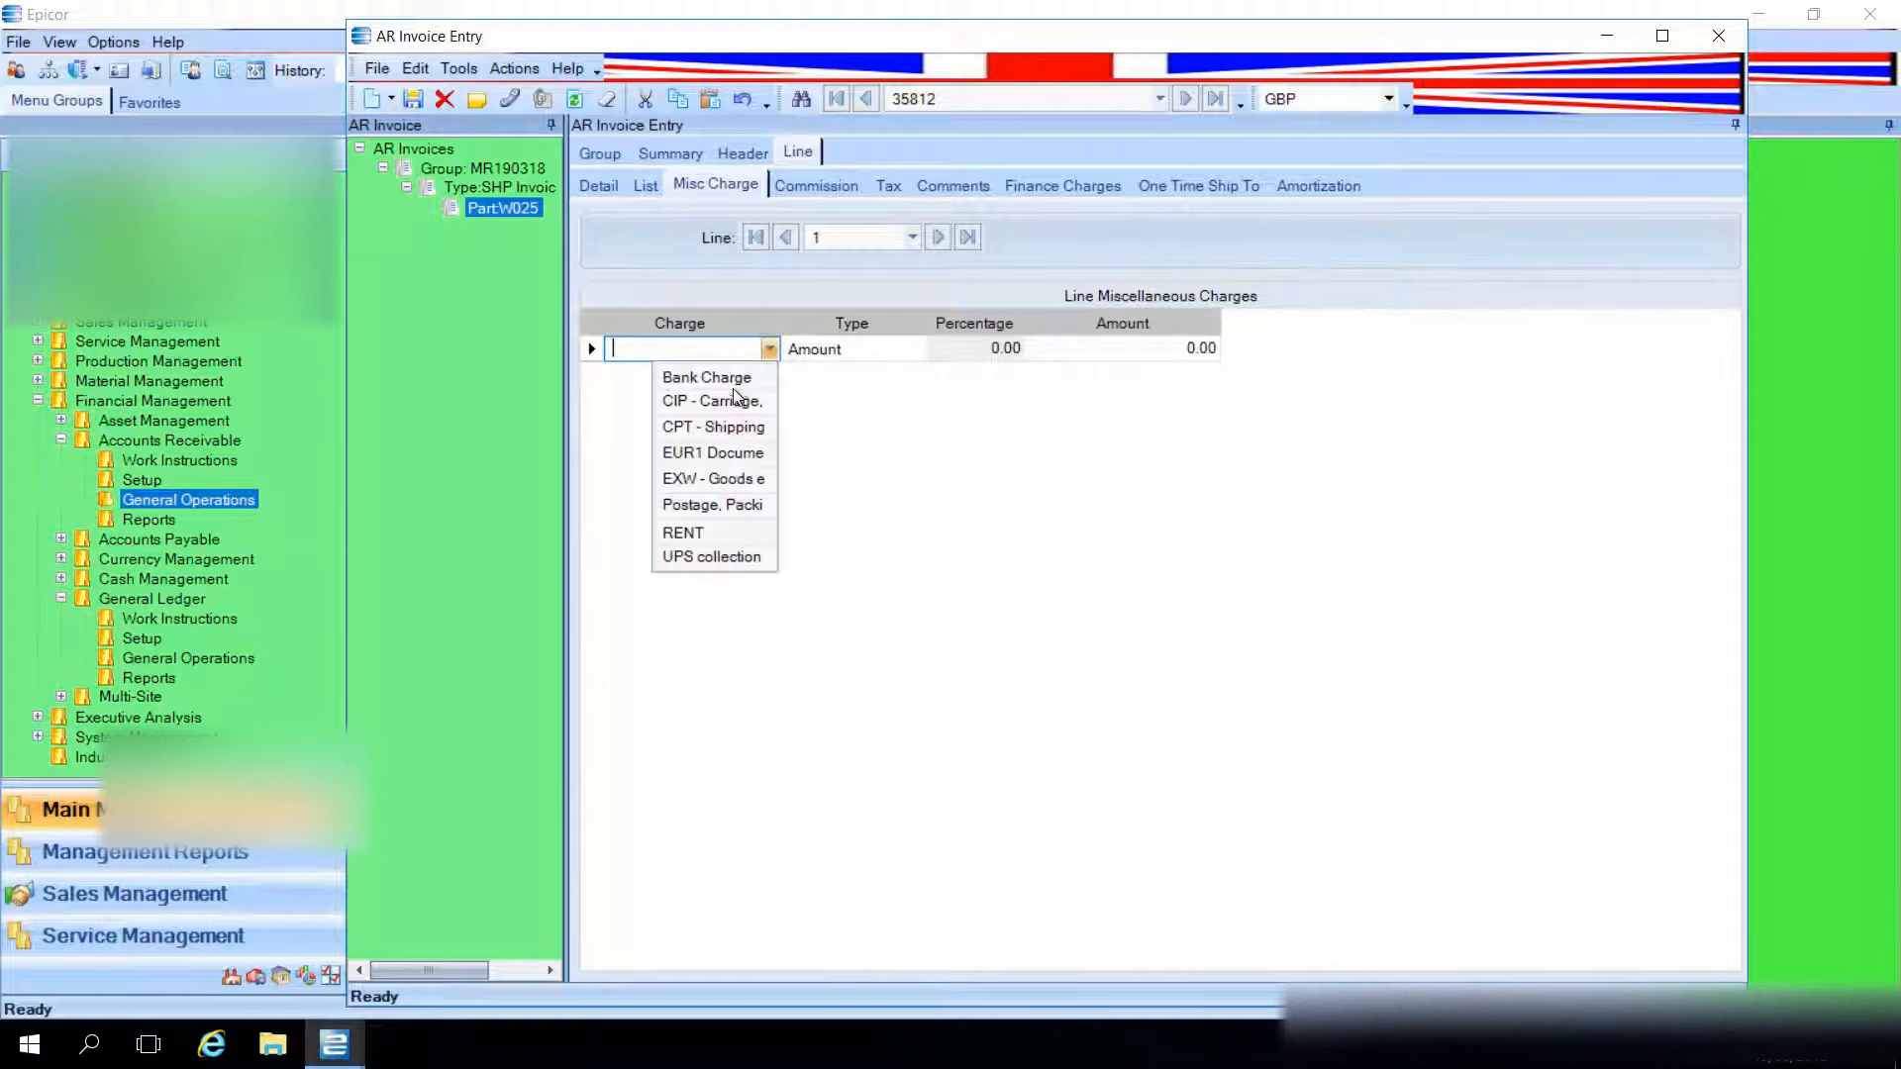
pyautogui.click(713, 507)
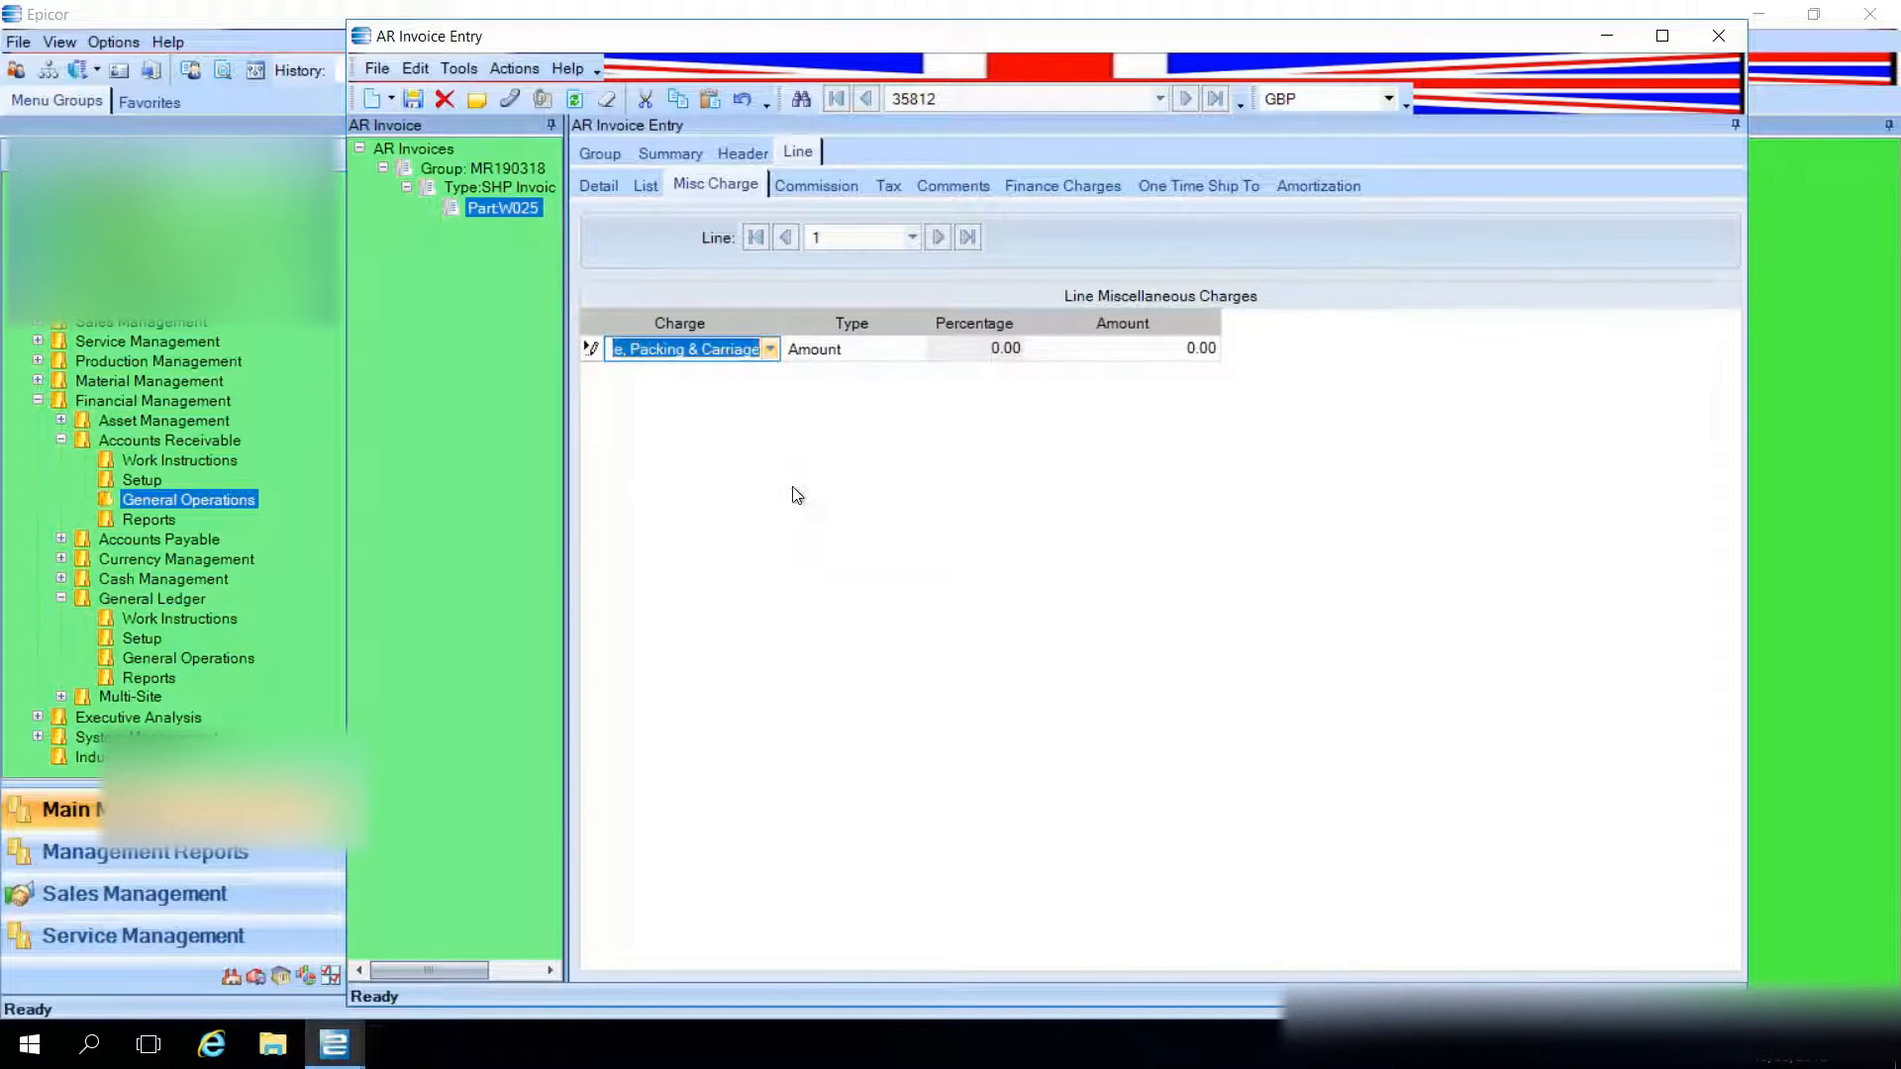
pyautogui.click(946, 351)
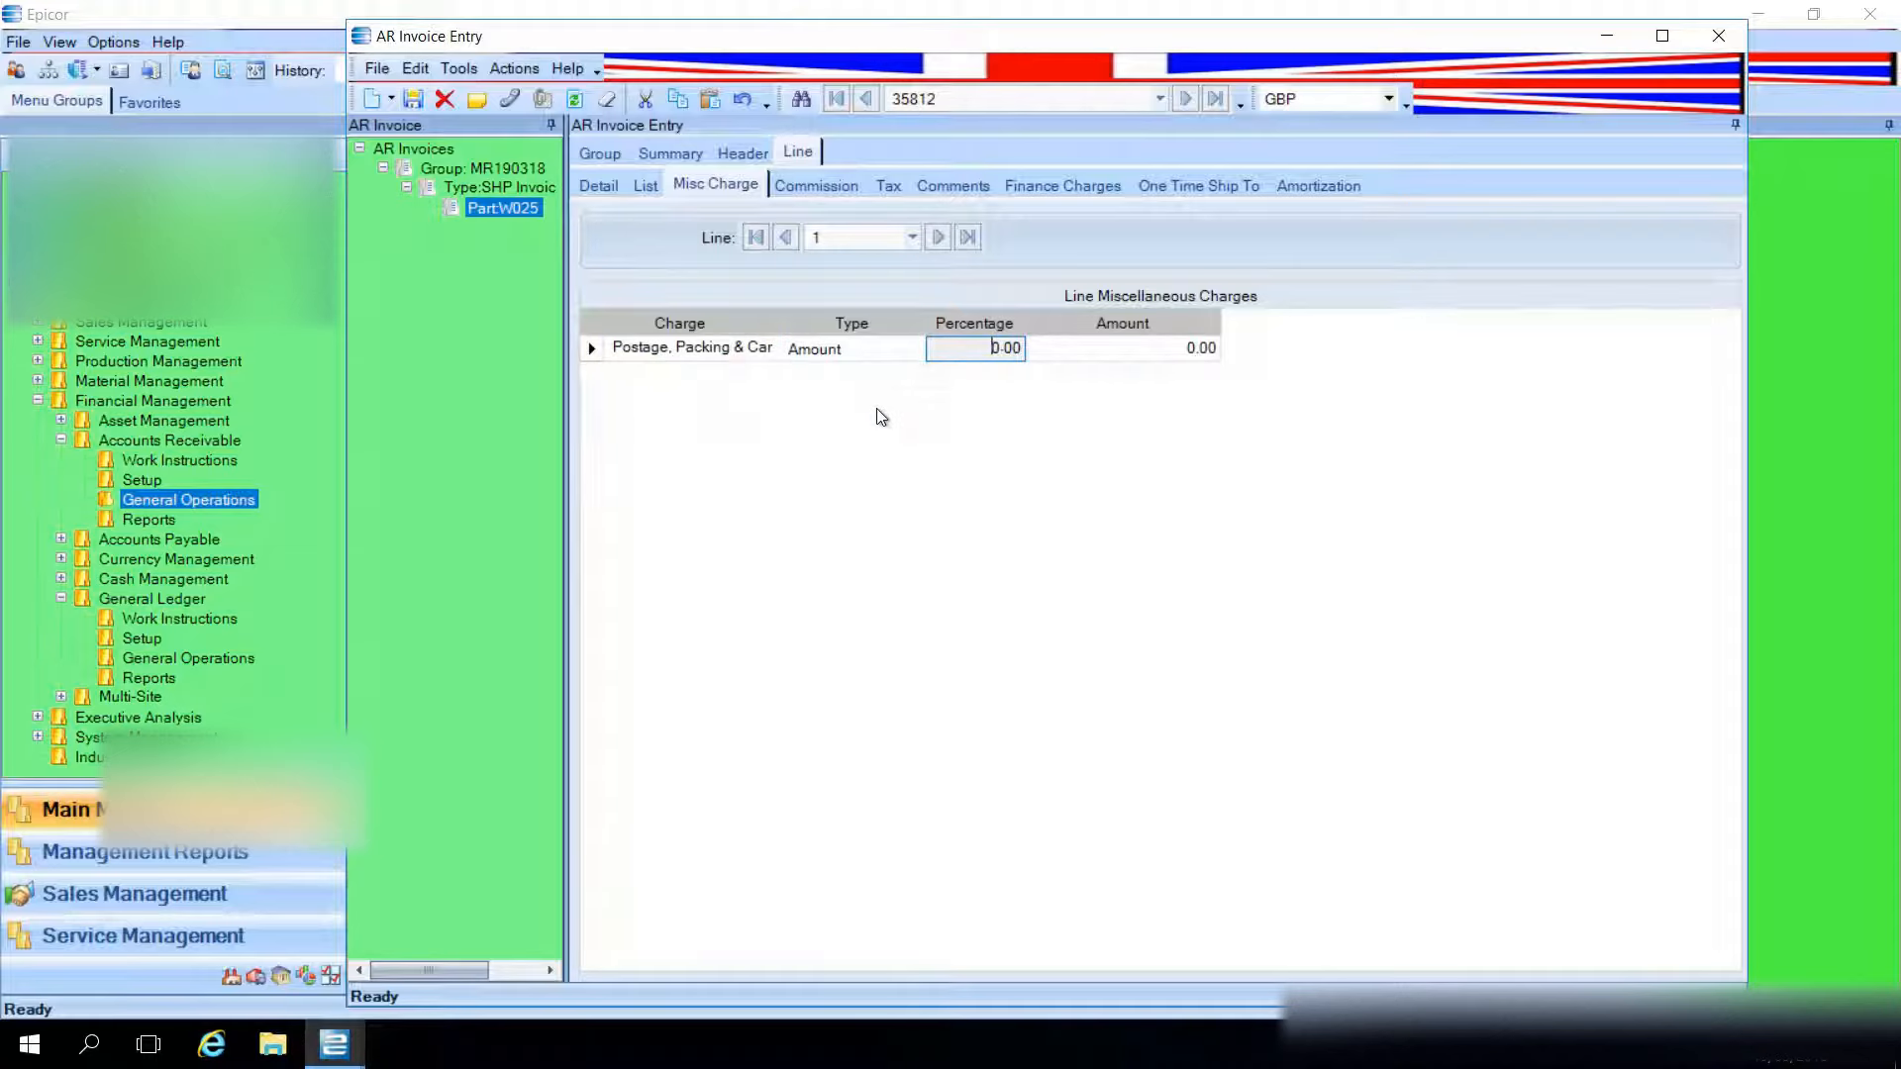
pyautogui.press('Tab')
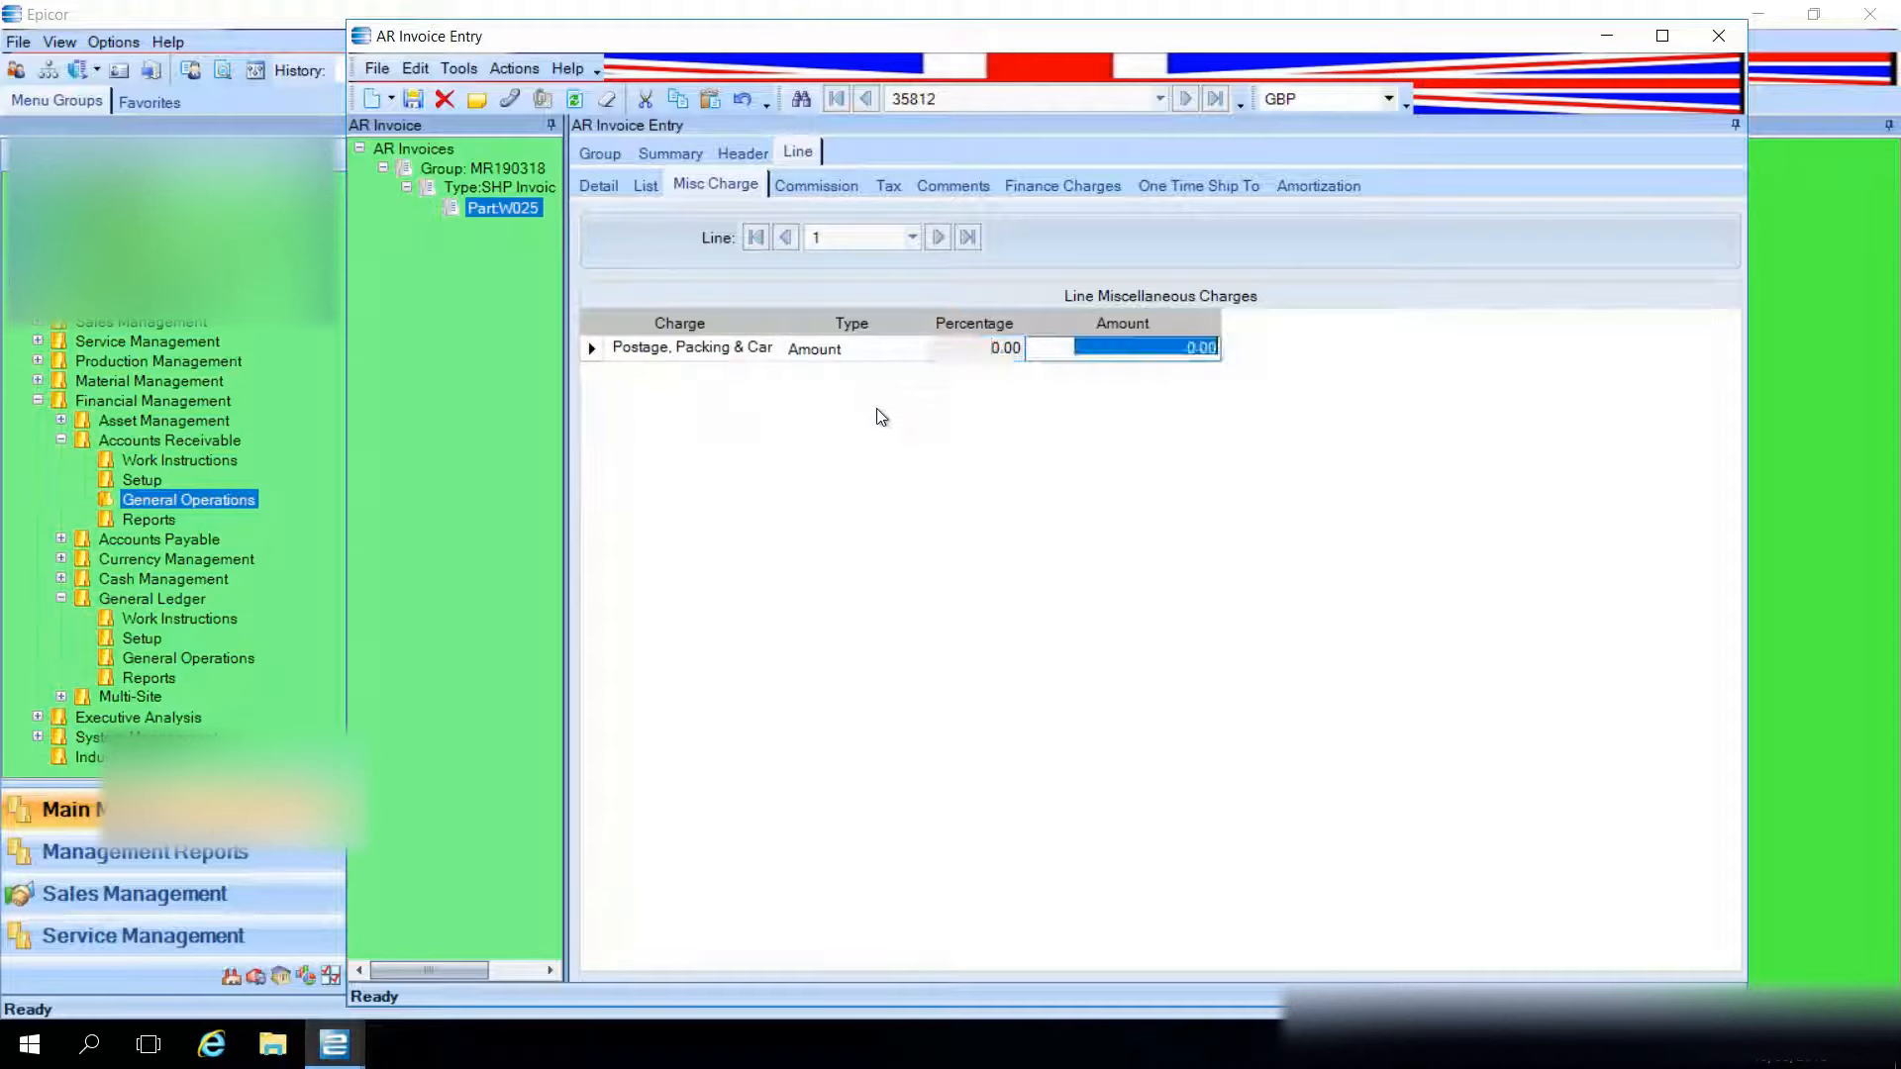
pyautogui.write('5.00')
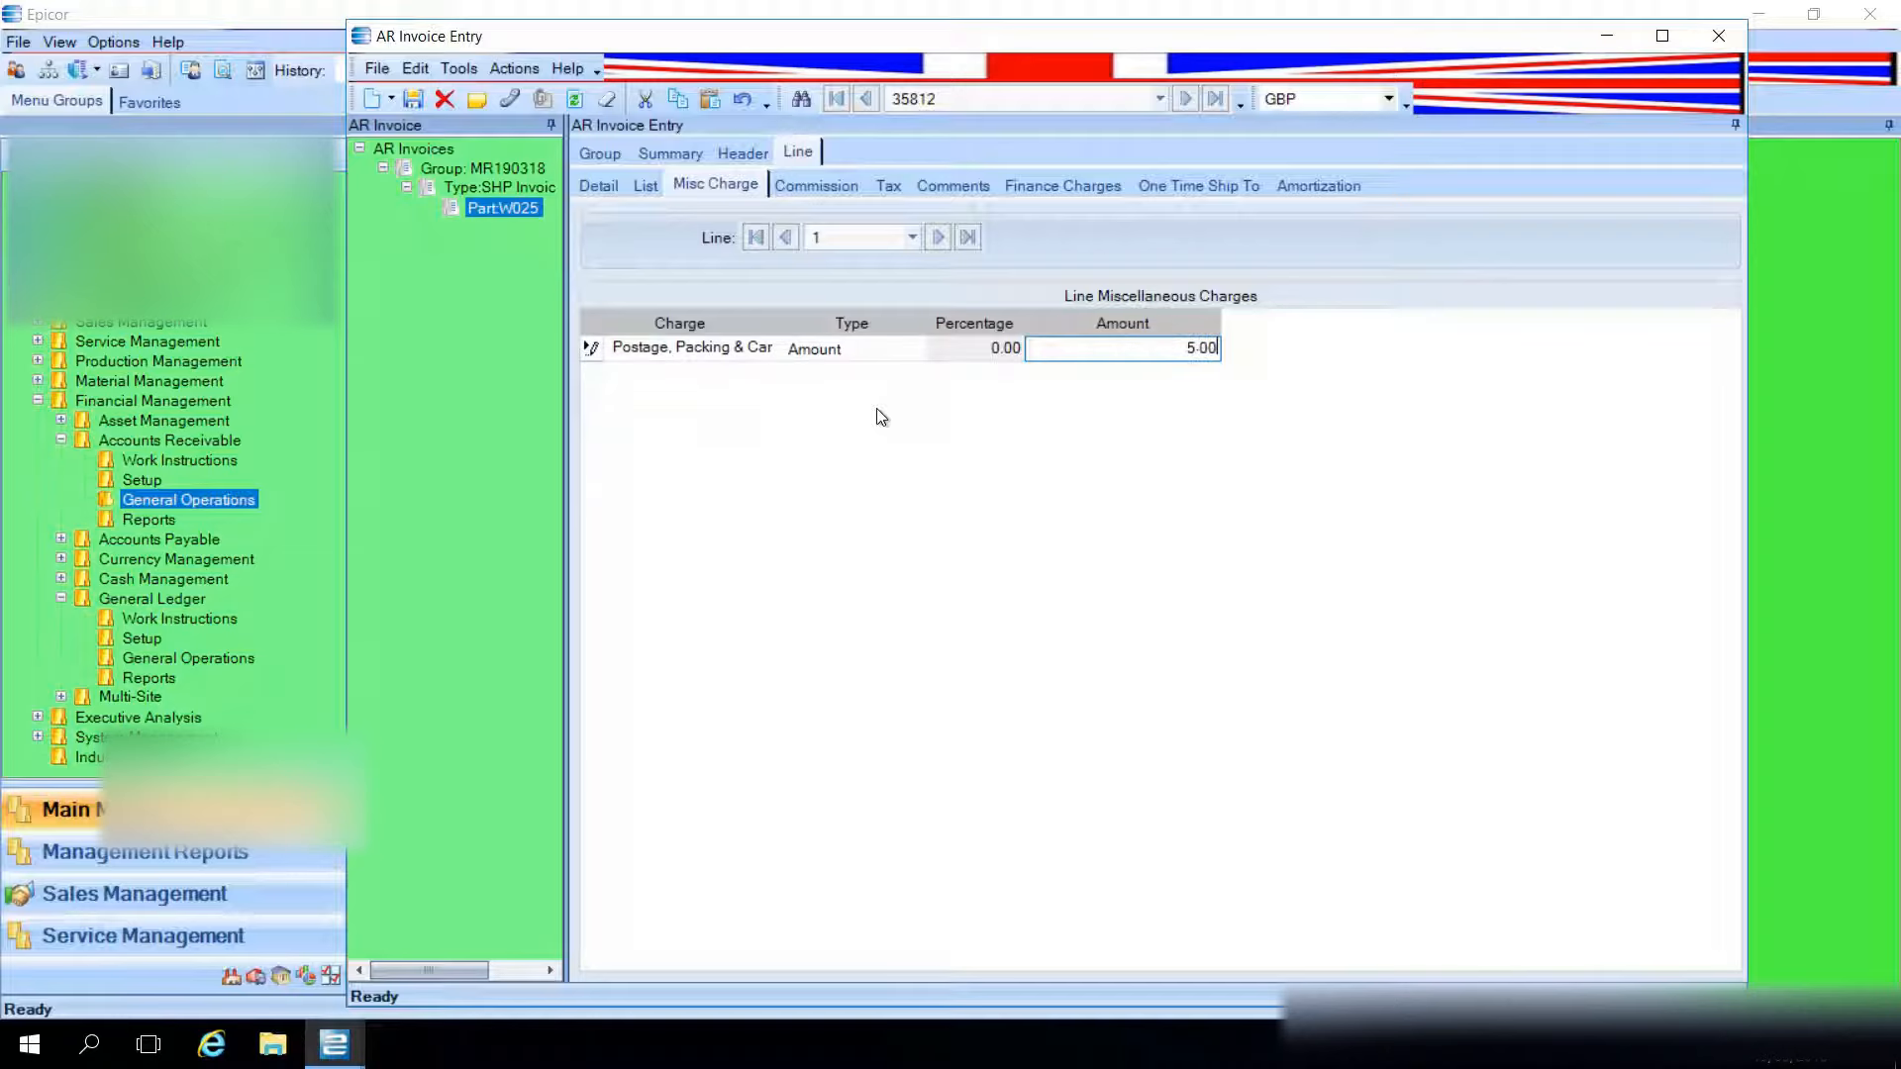
pyautogui.press('Tab')
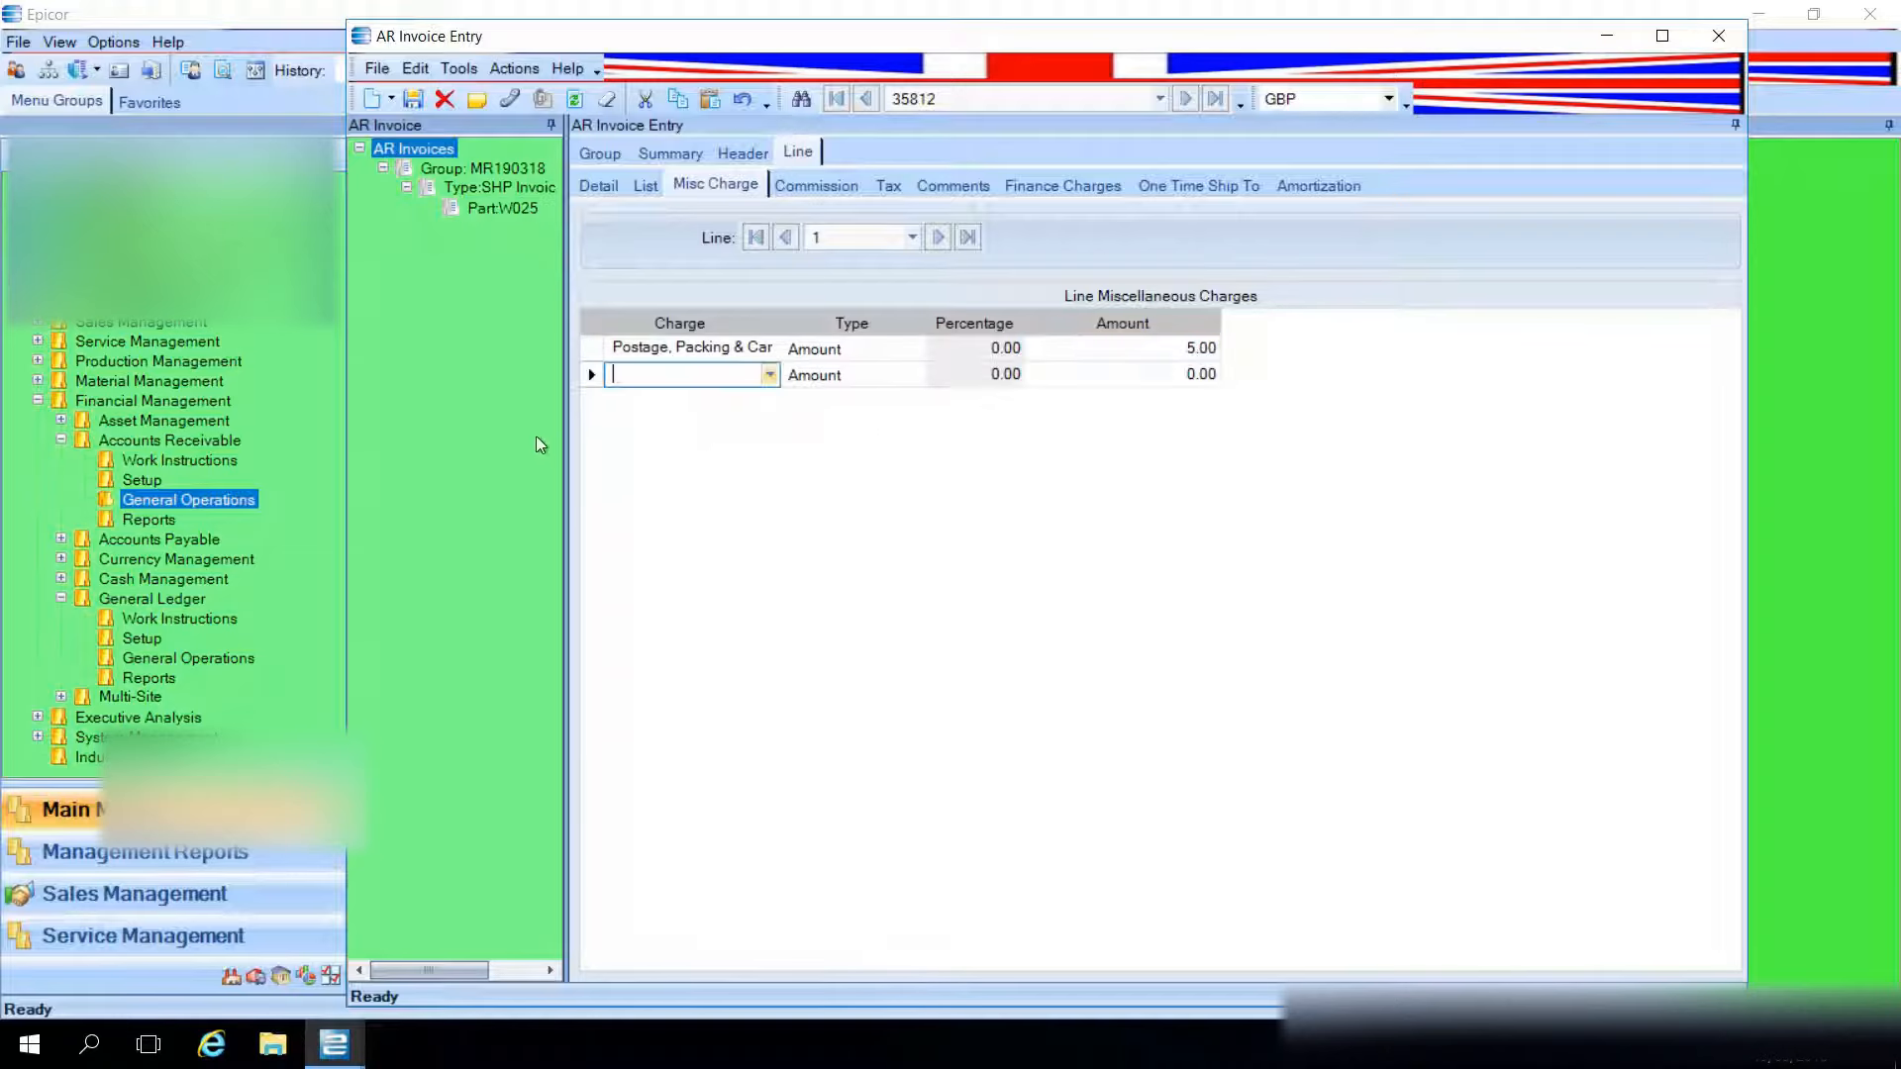
# Delete the empty second row from the line miscellaneous charges and save the invoice.
pyautogui.click(591, 378)
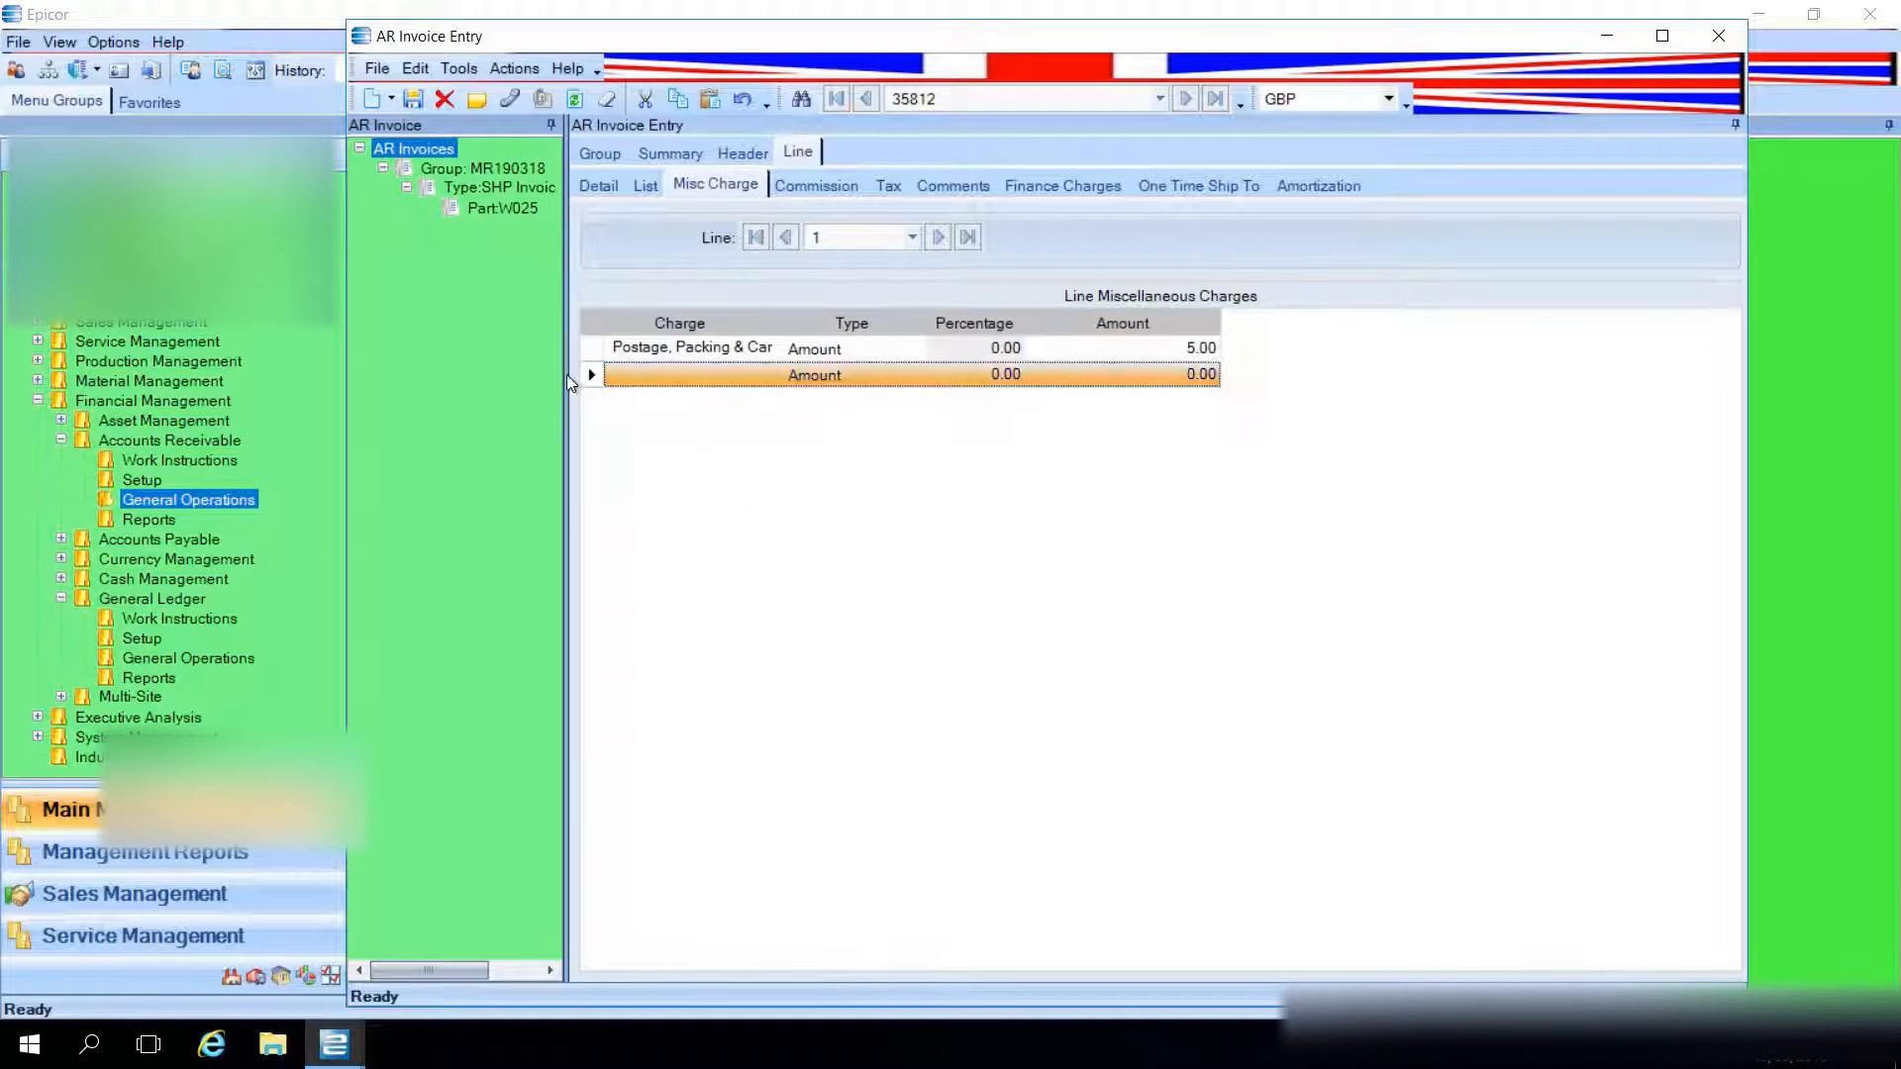
pyautogui.click(443, 100)
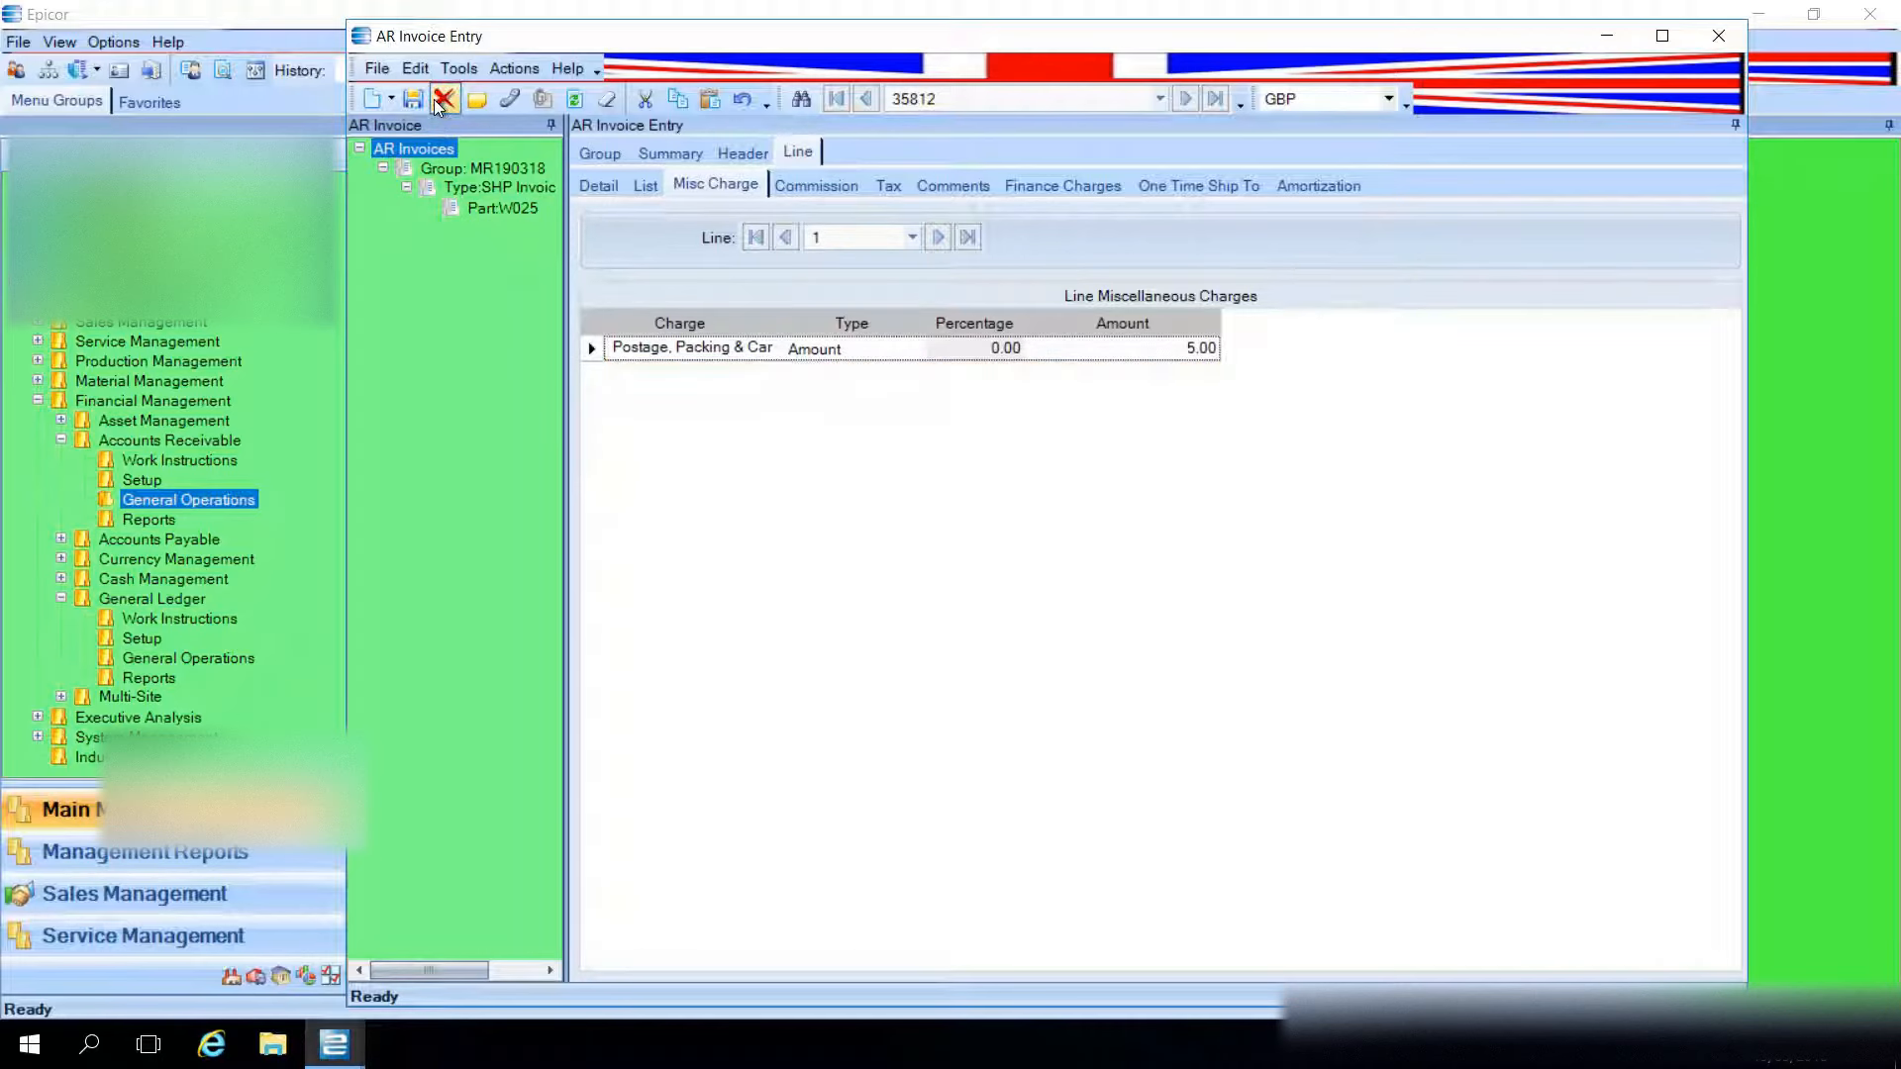
pyautogui.click(413, 102)
# Preview the group's Edit List, check the carriage charge and its posting in the GL account recap, and close the report.
pyautogui.click(511, 68)
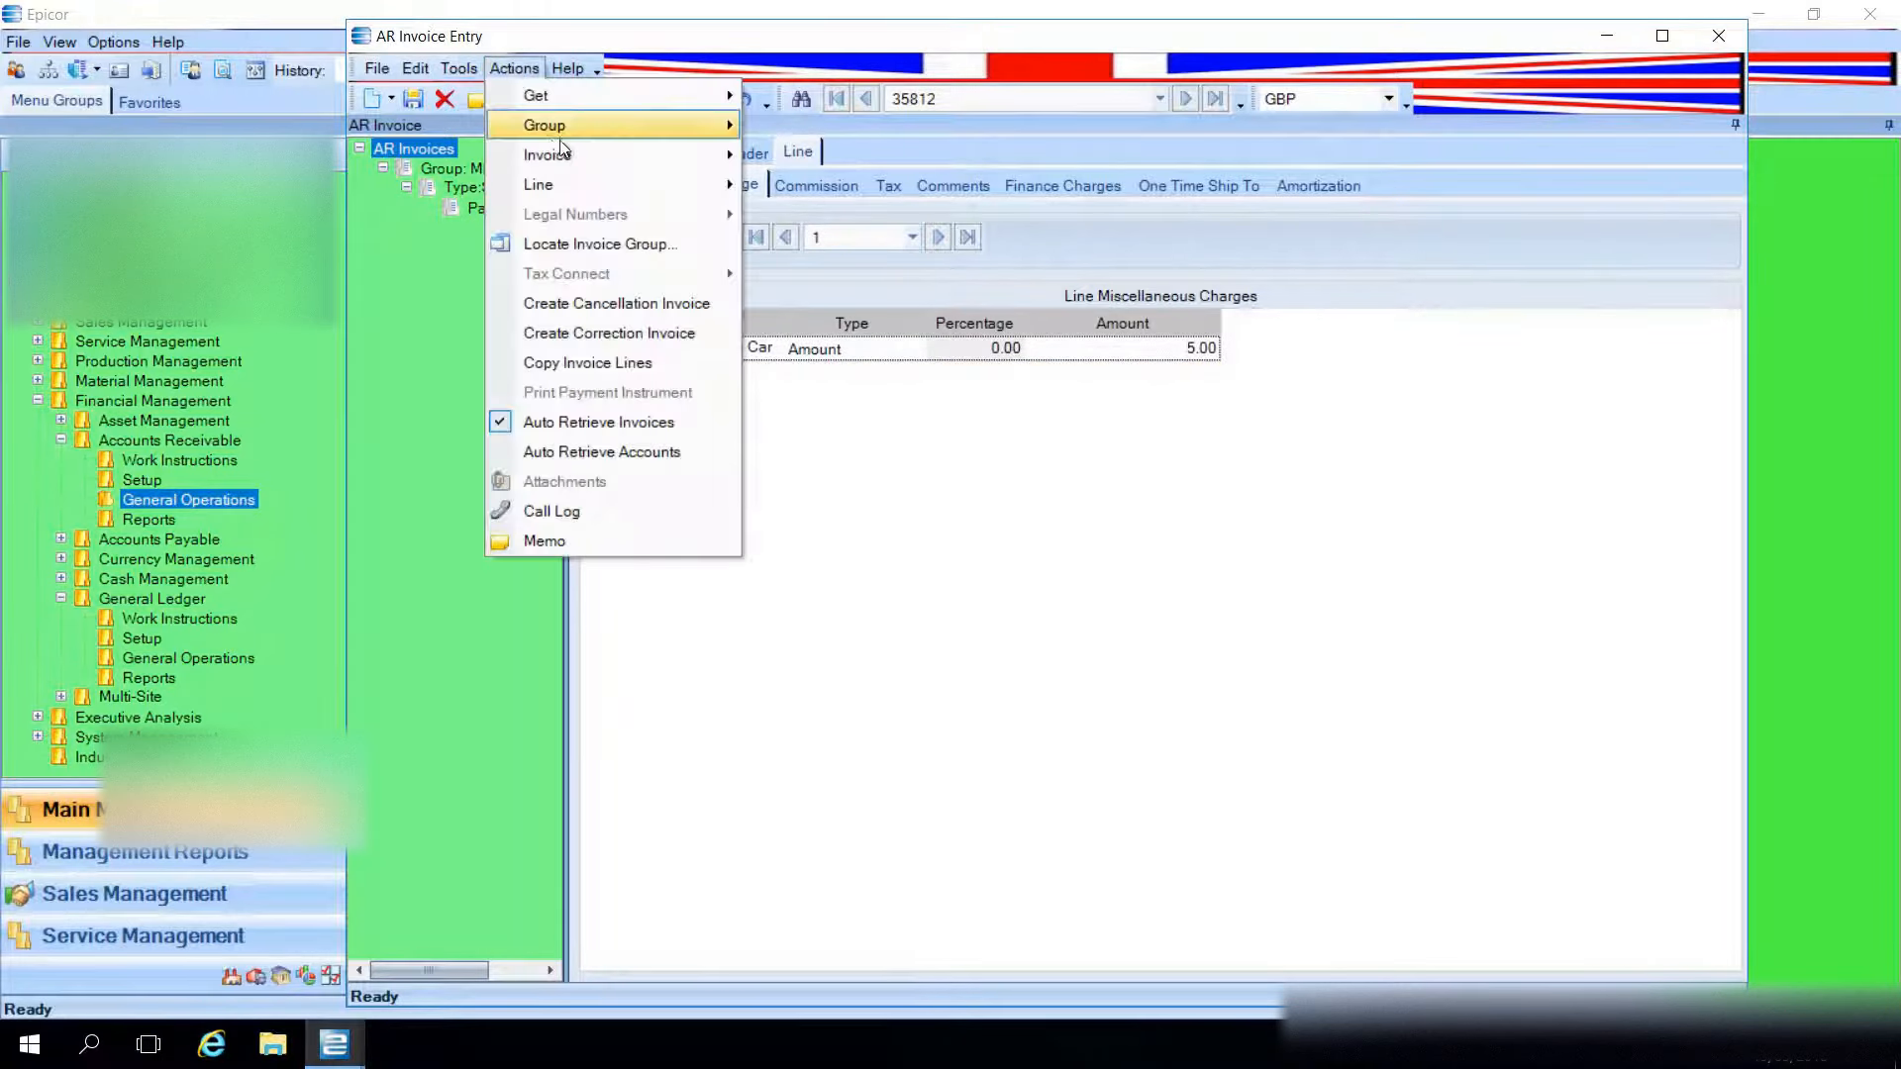
pyautogui.moveTo(617, 126)
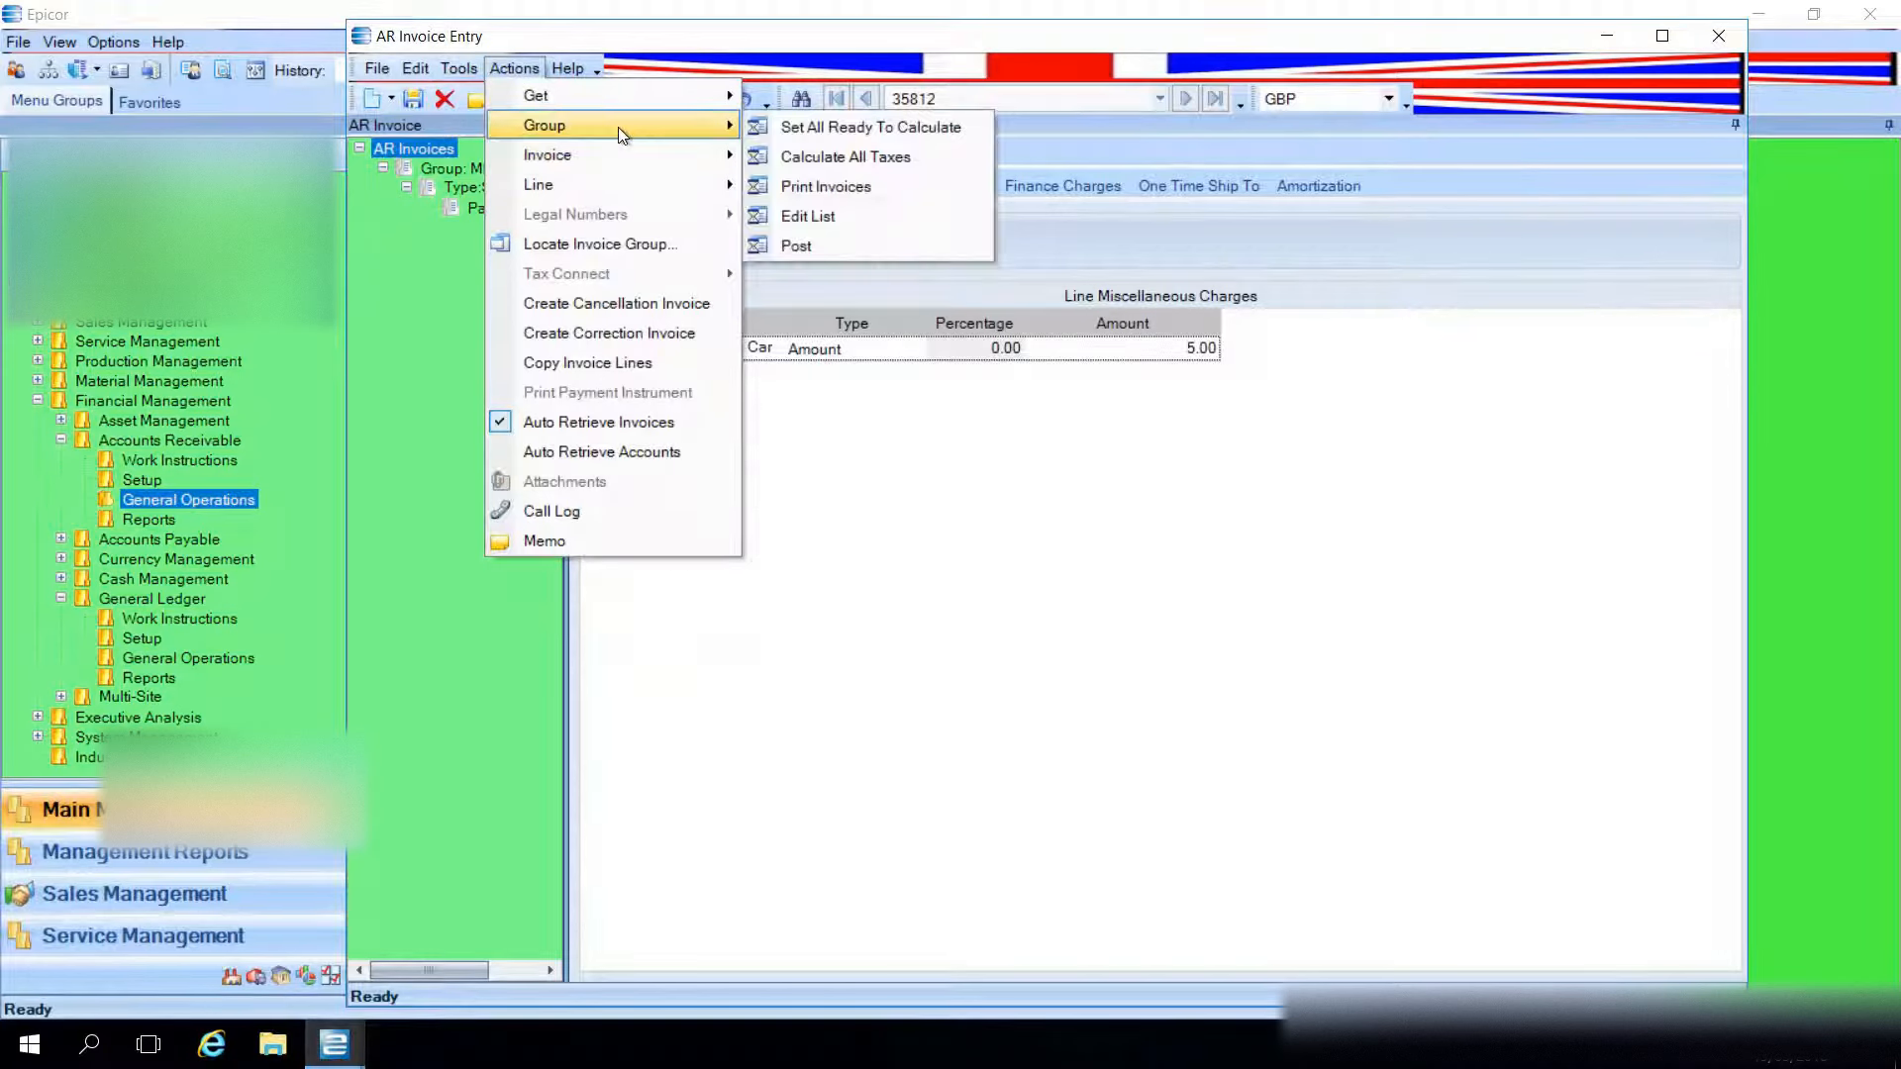
pyautogui.click(792, 218)
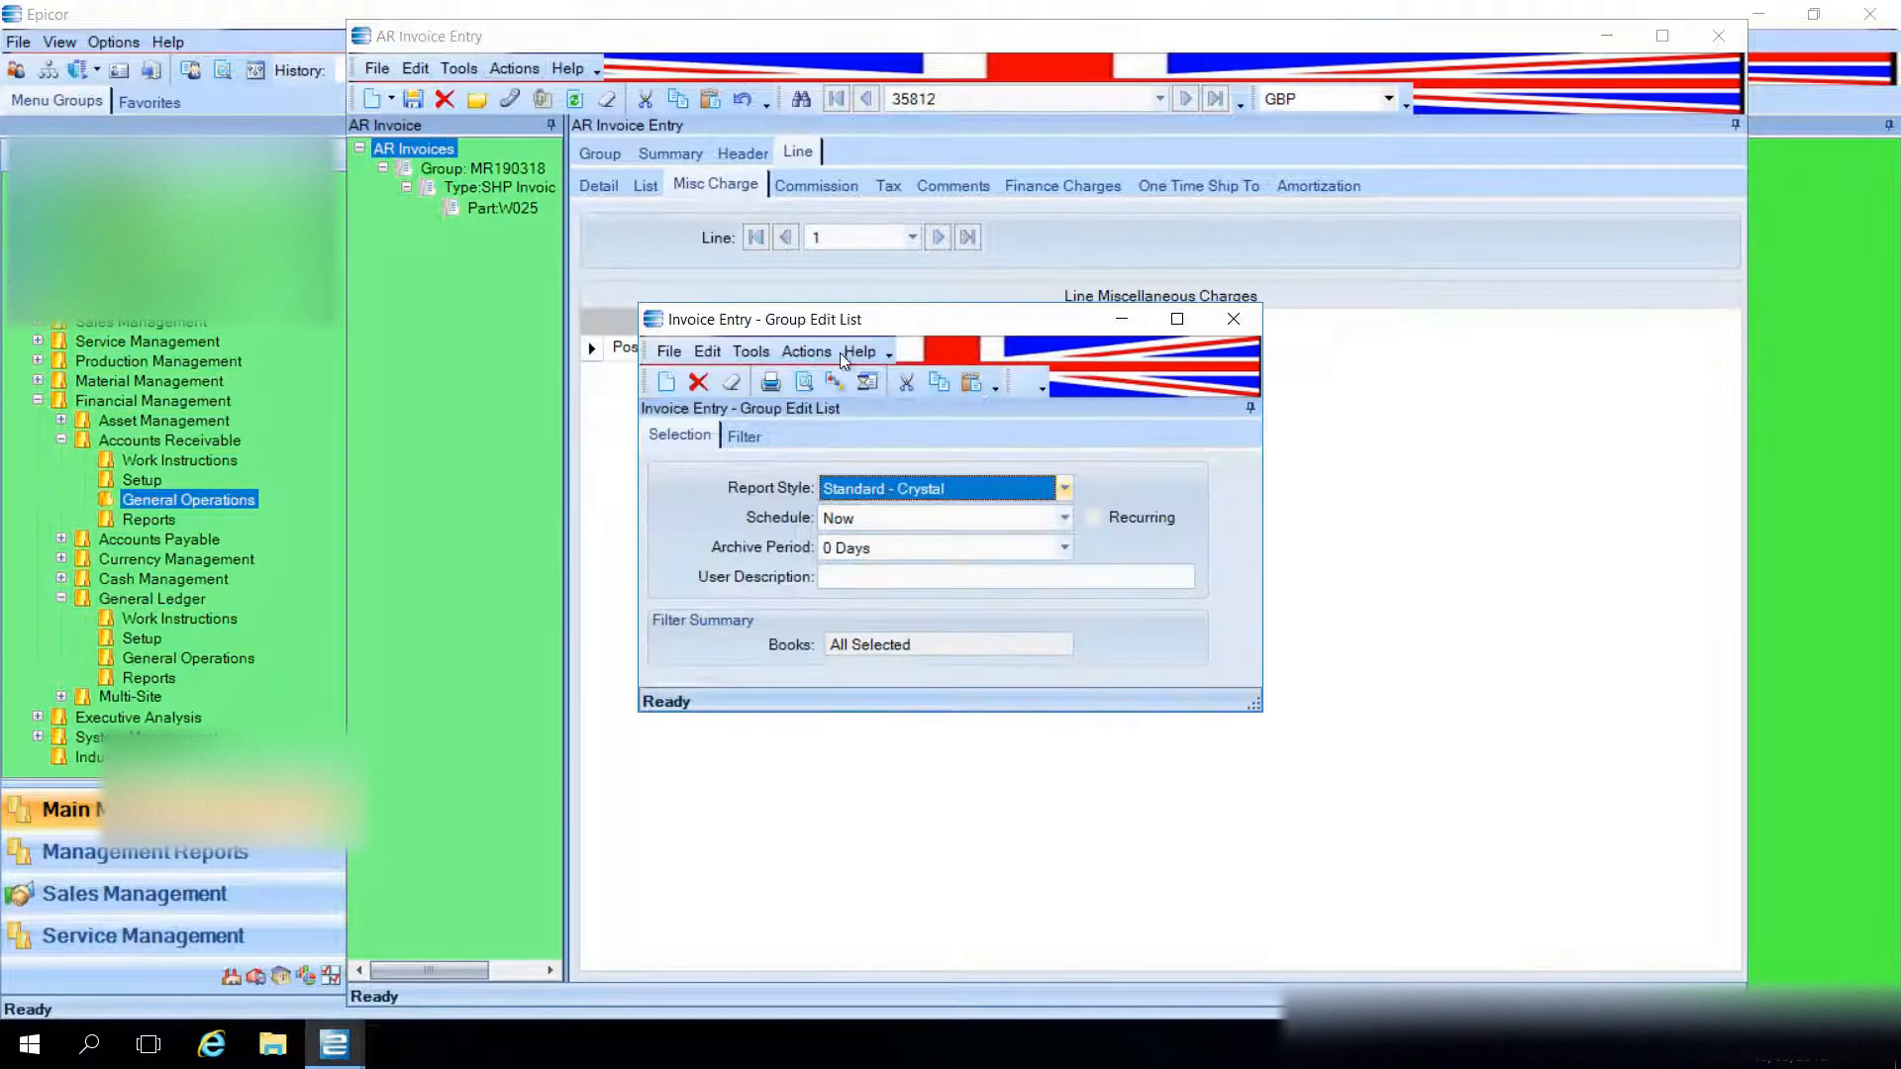
pyautogui.click(803, 384)
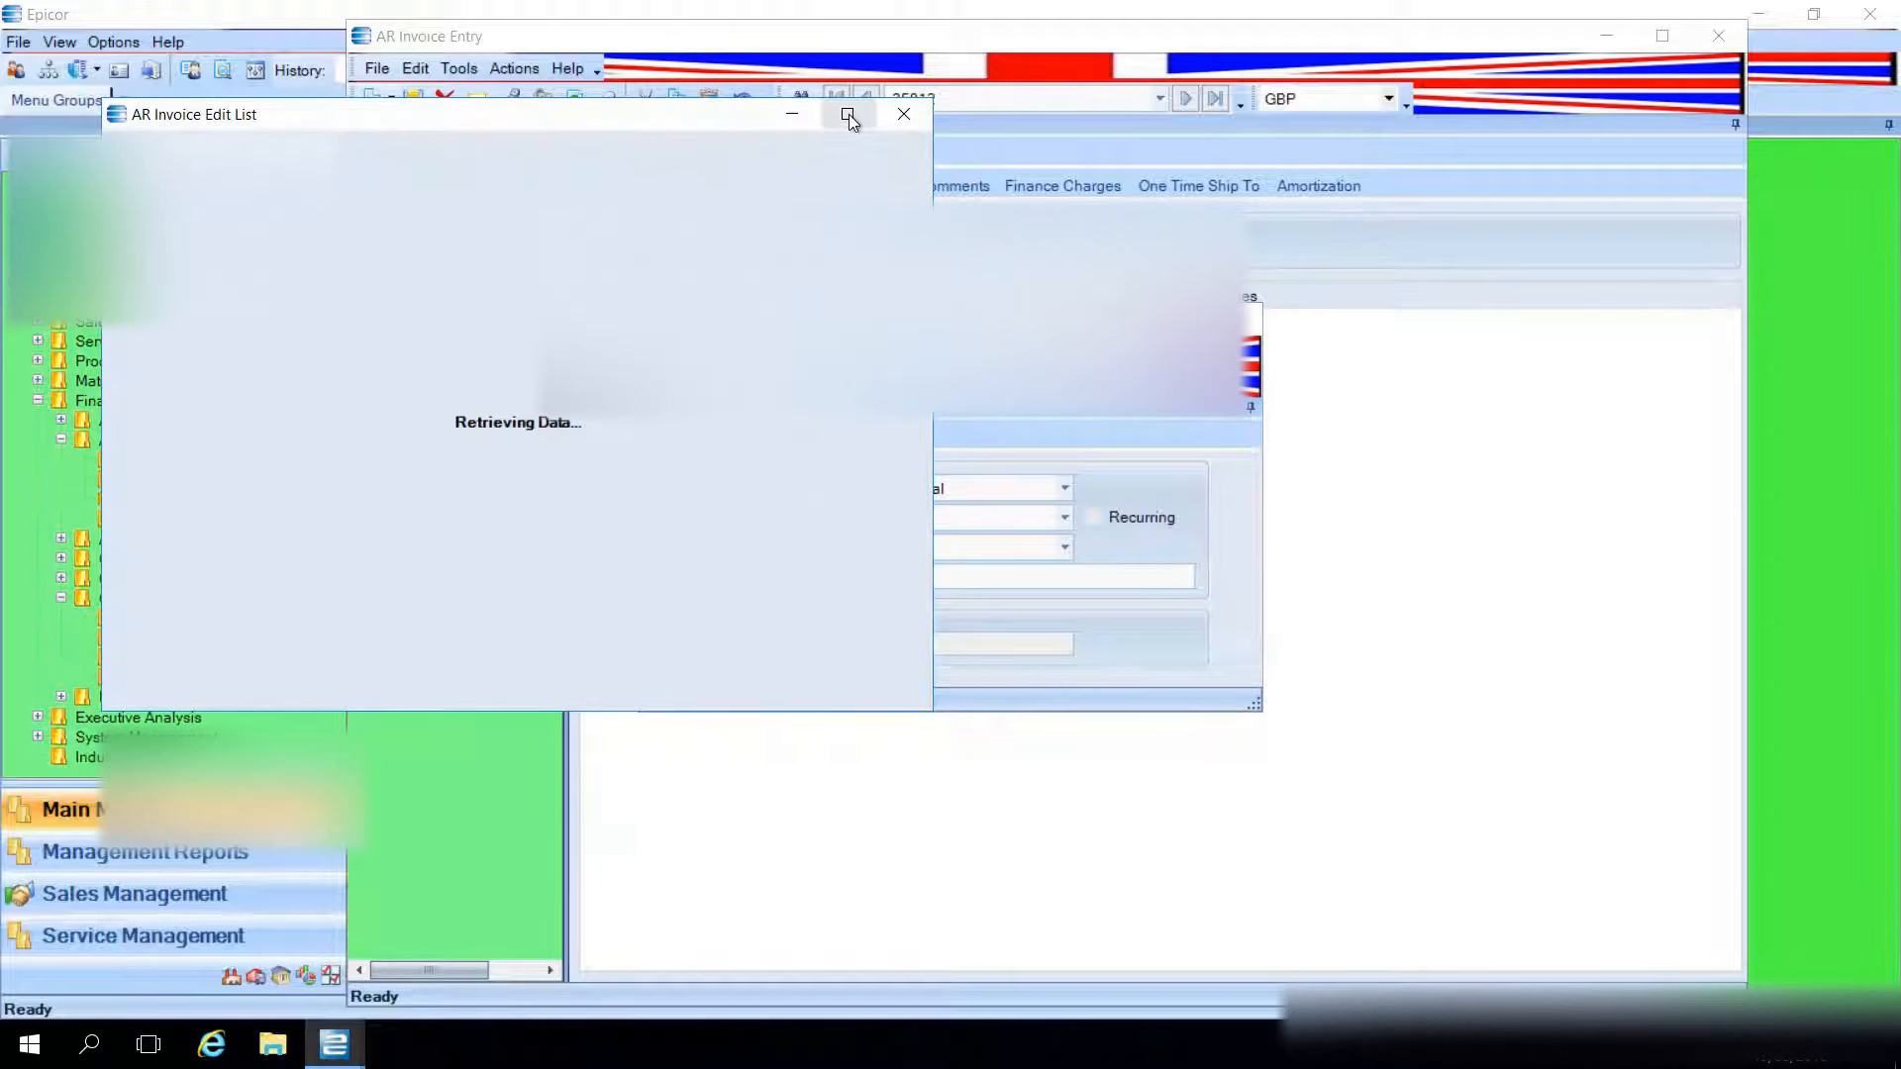
pyautogui.click(848, 115)
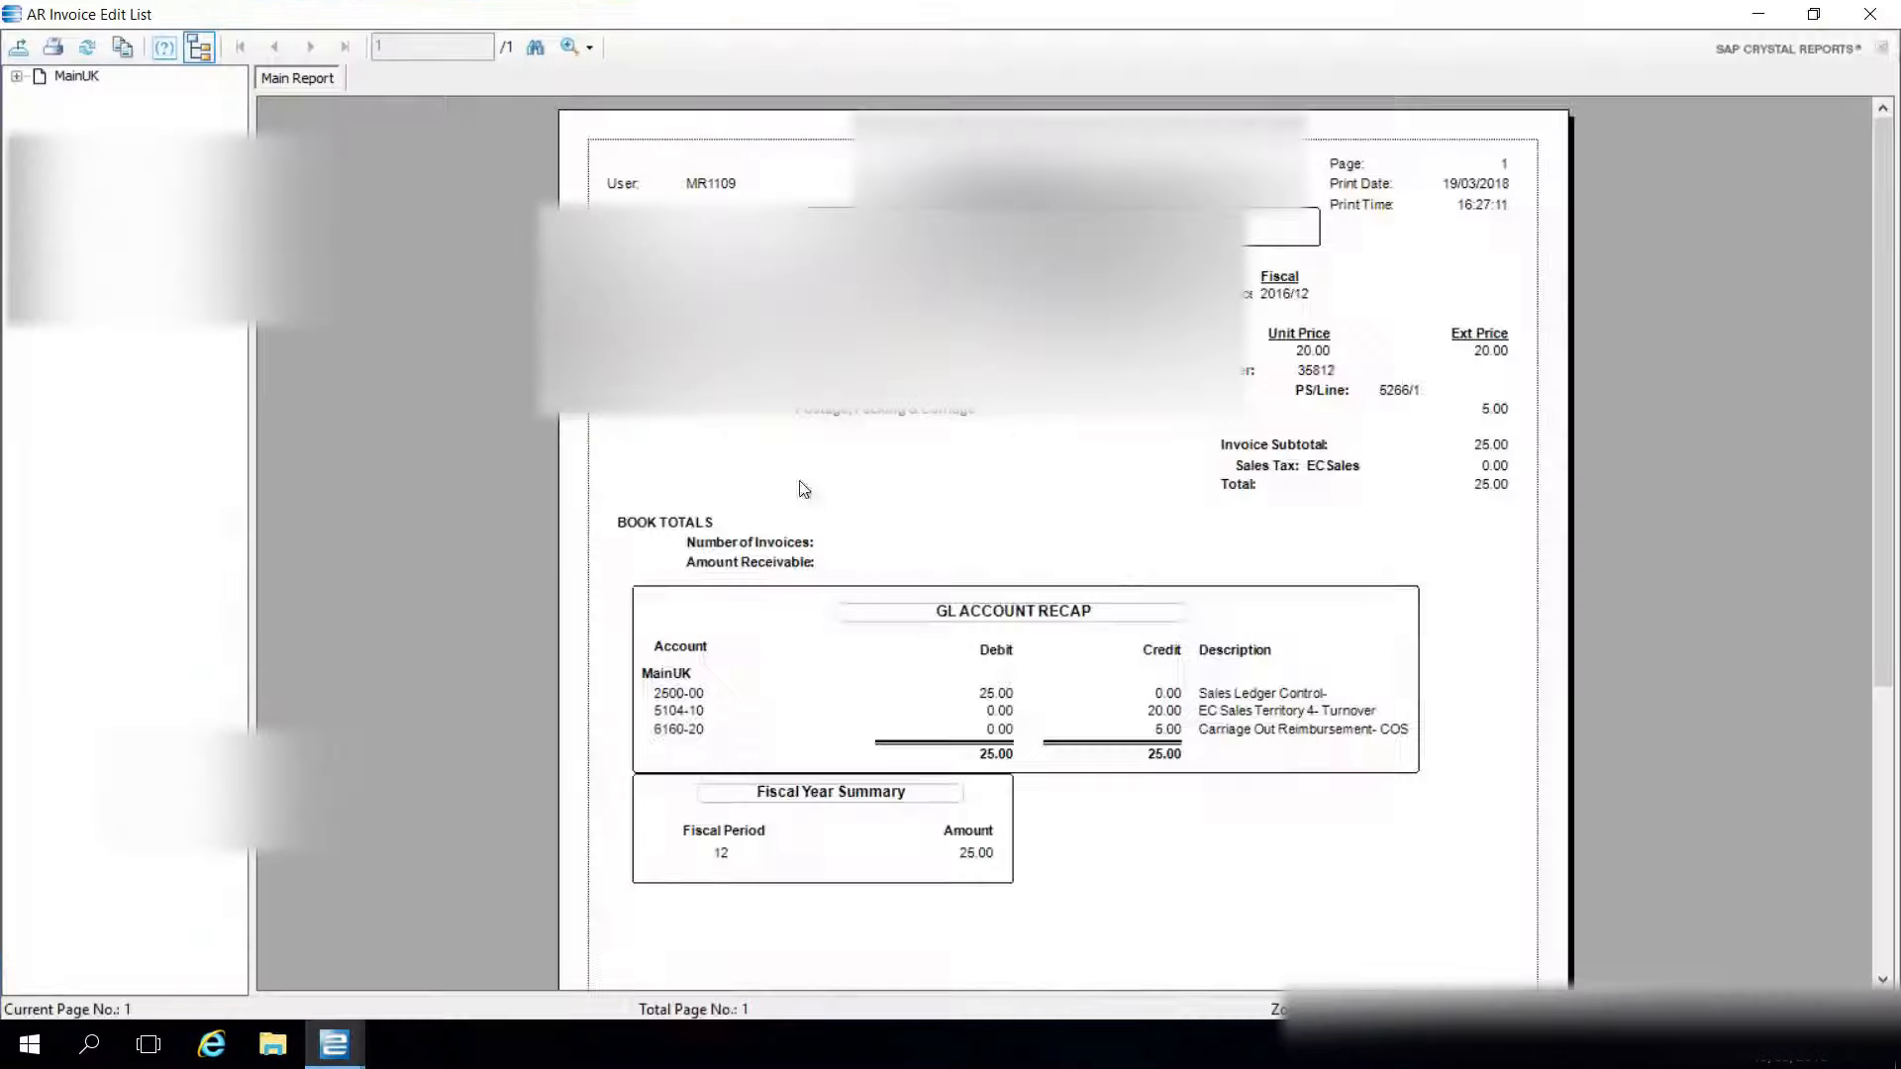
pyautogui.scroll(-3, 886, 565)
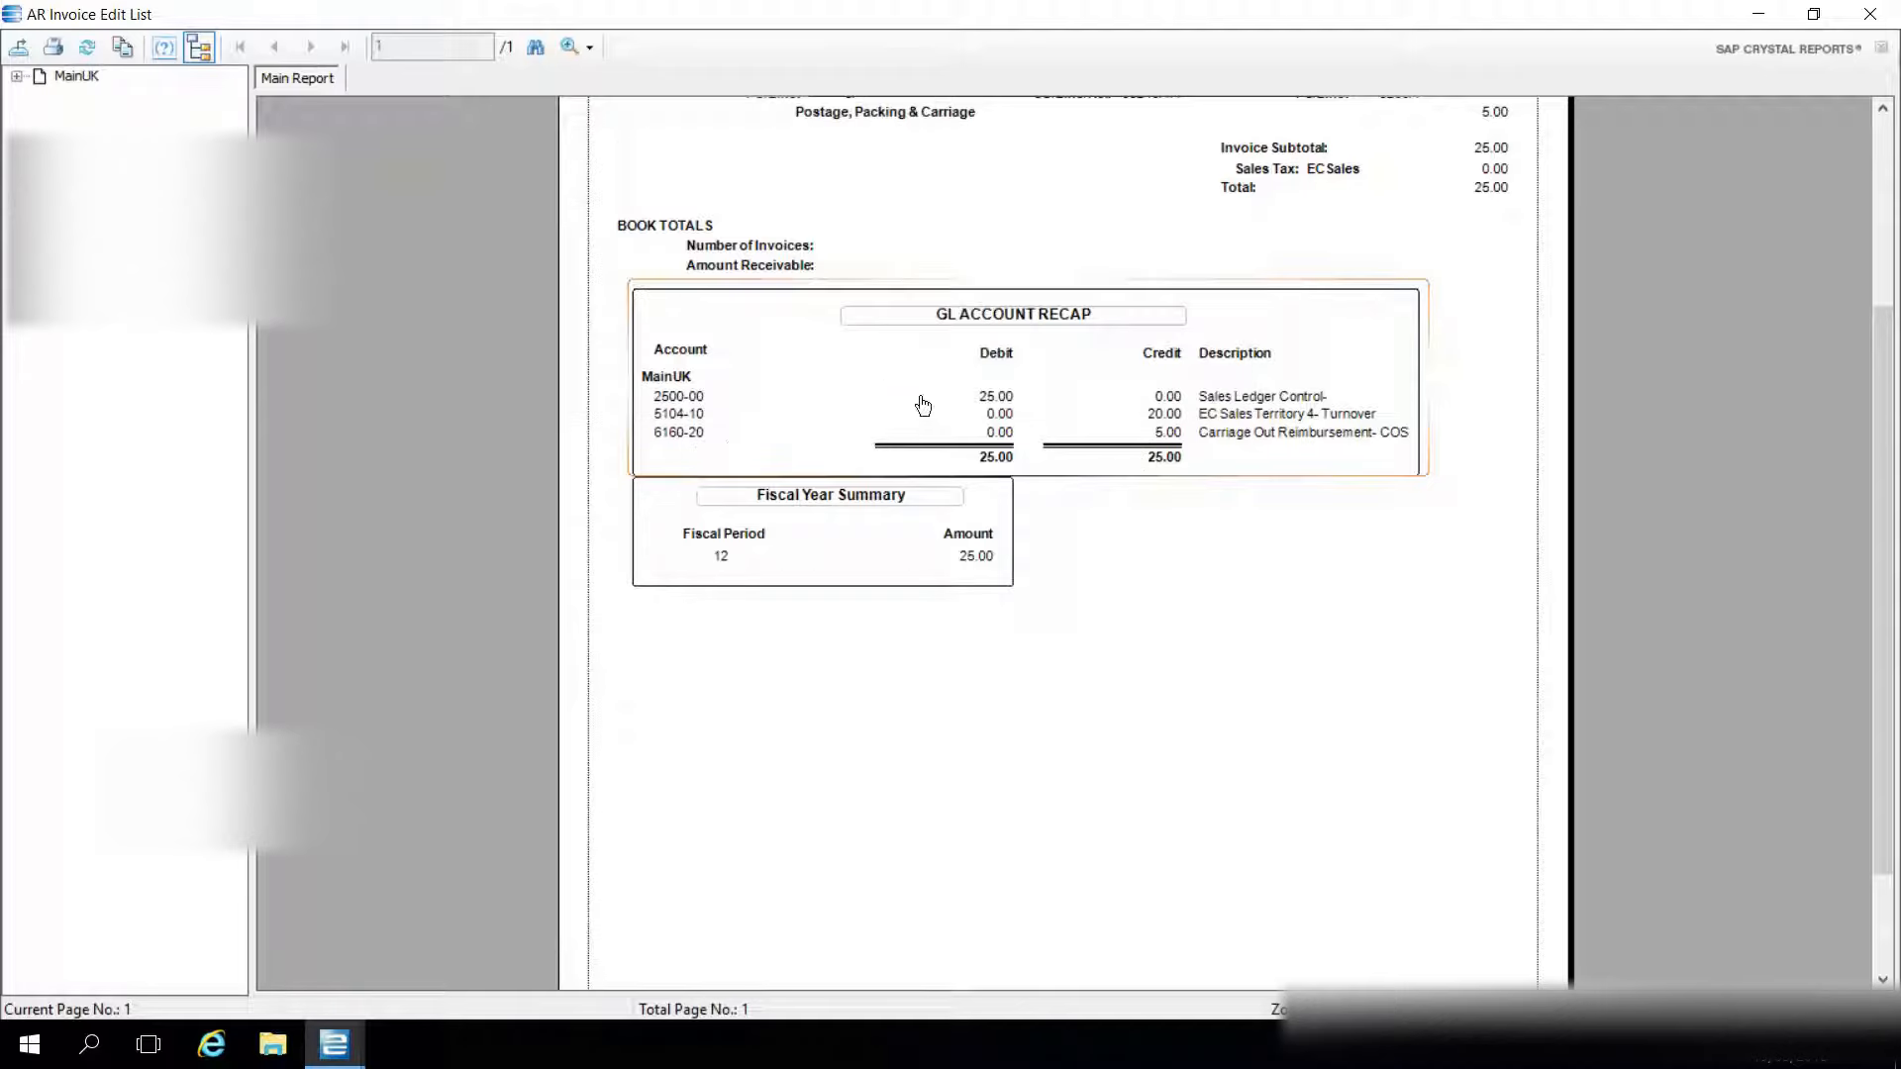
pyautogui.click(1870, 14)
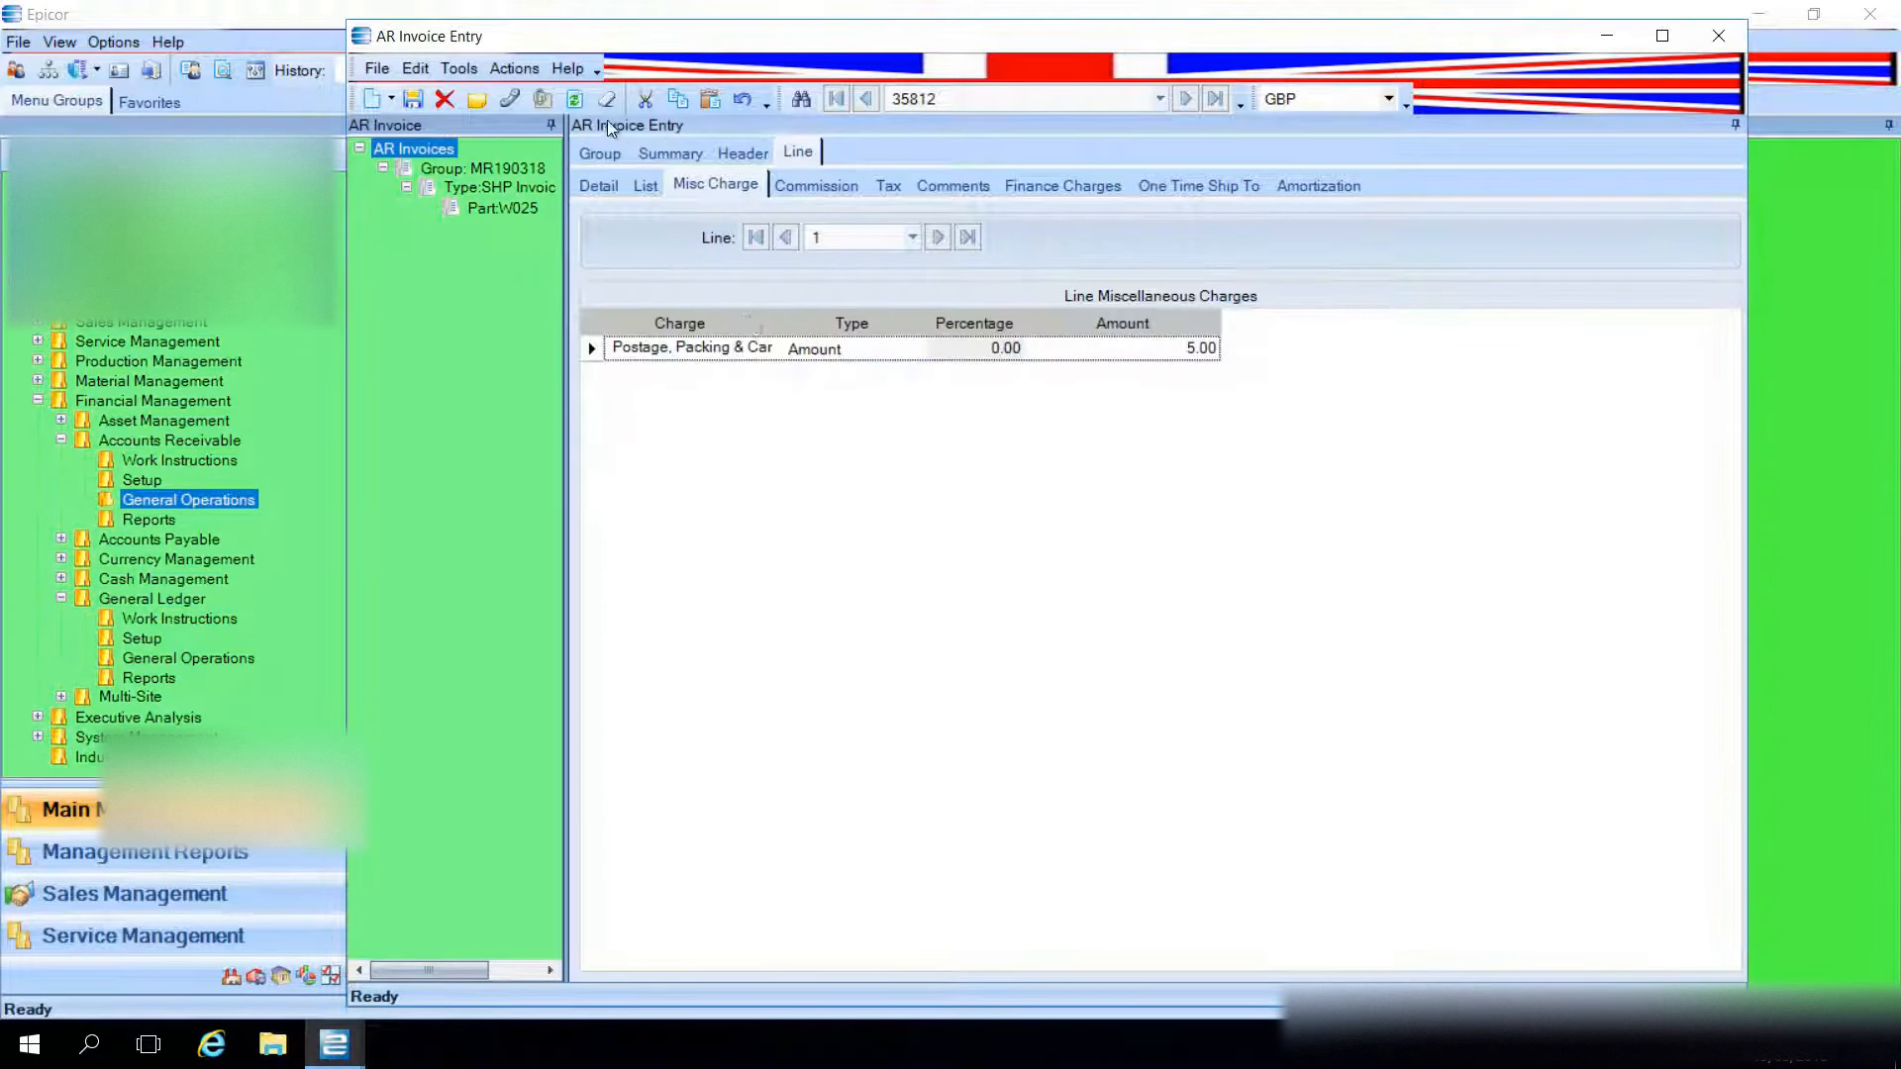
# Post invoice group MR190318 by submitting the AR Invoice Post Process, and close the process window.
pyautogui.click(514, 69)
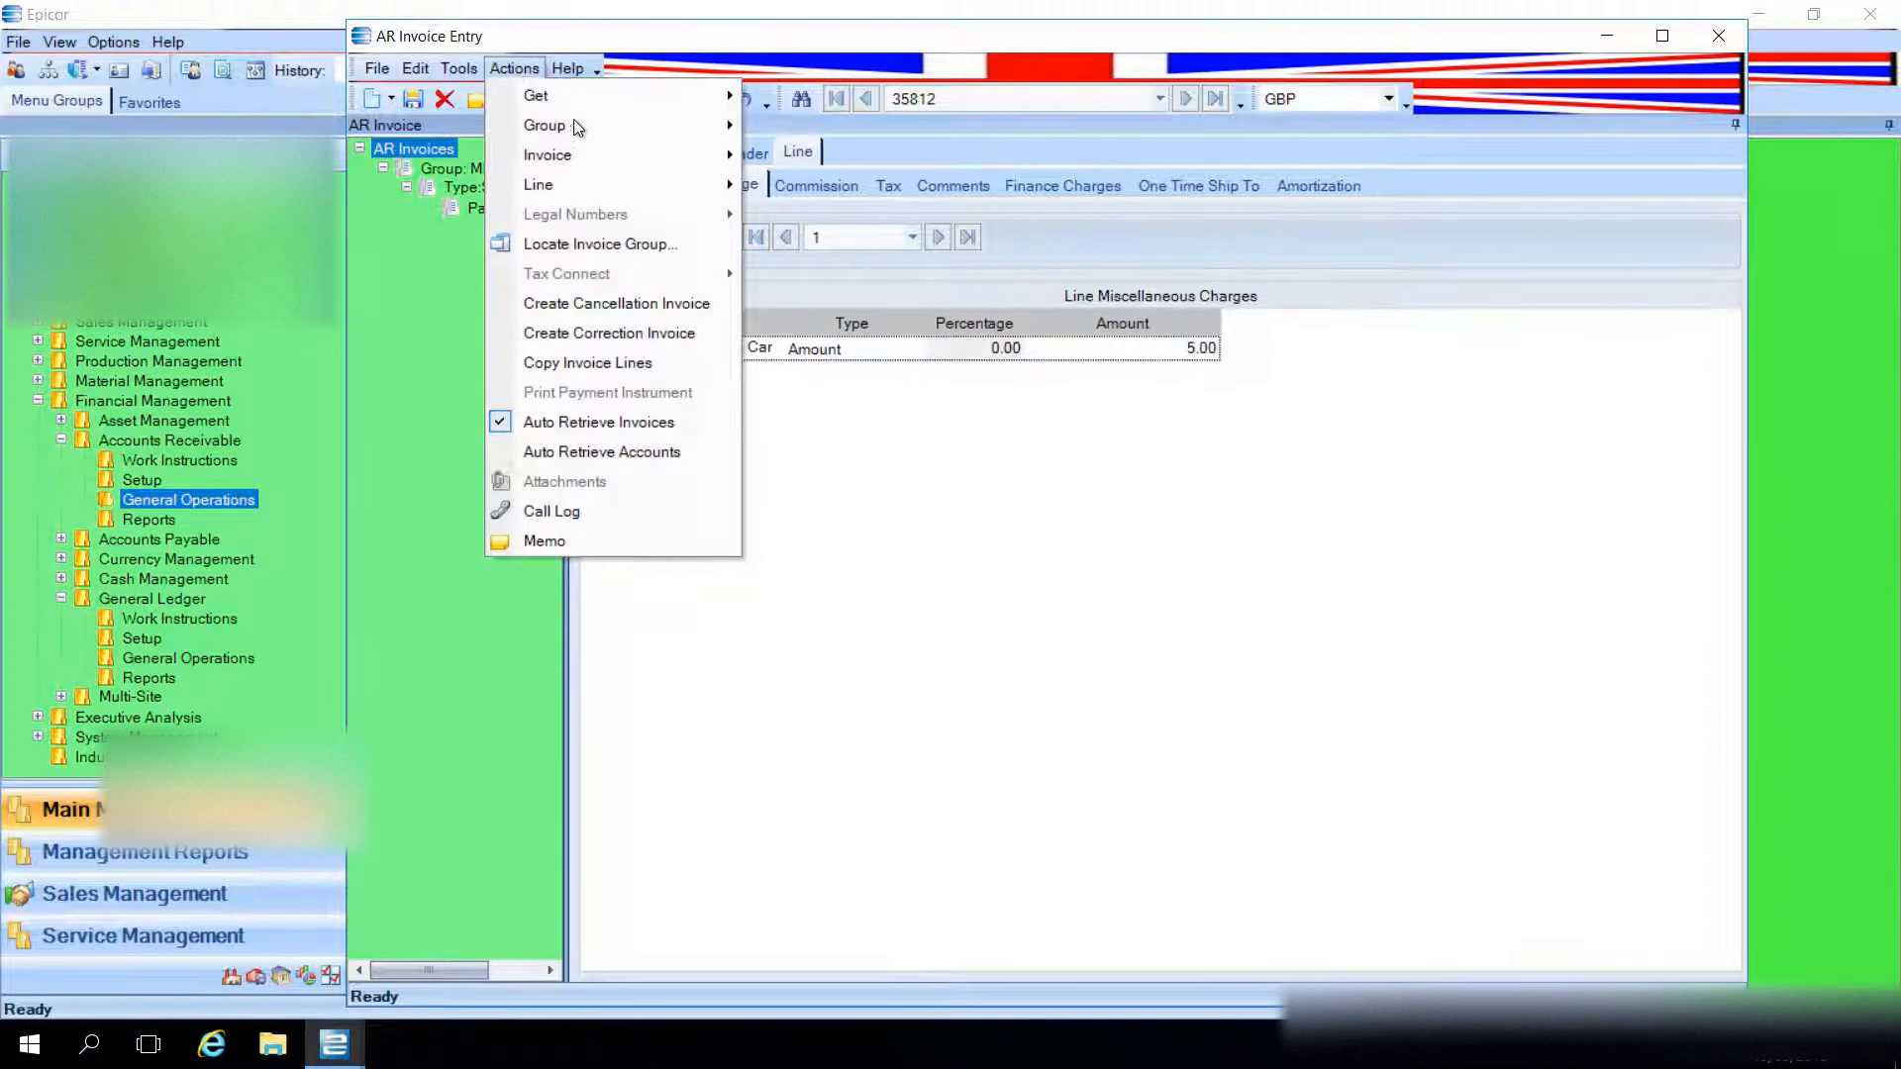
pyautogui.moveTo(585, 124)
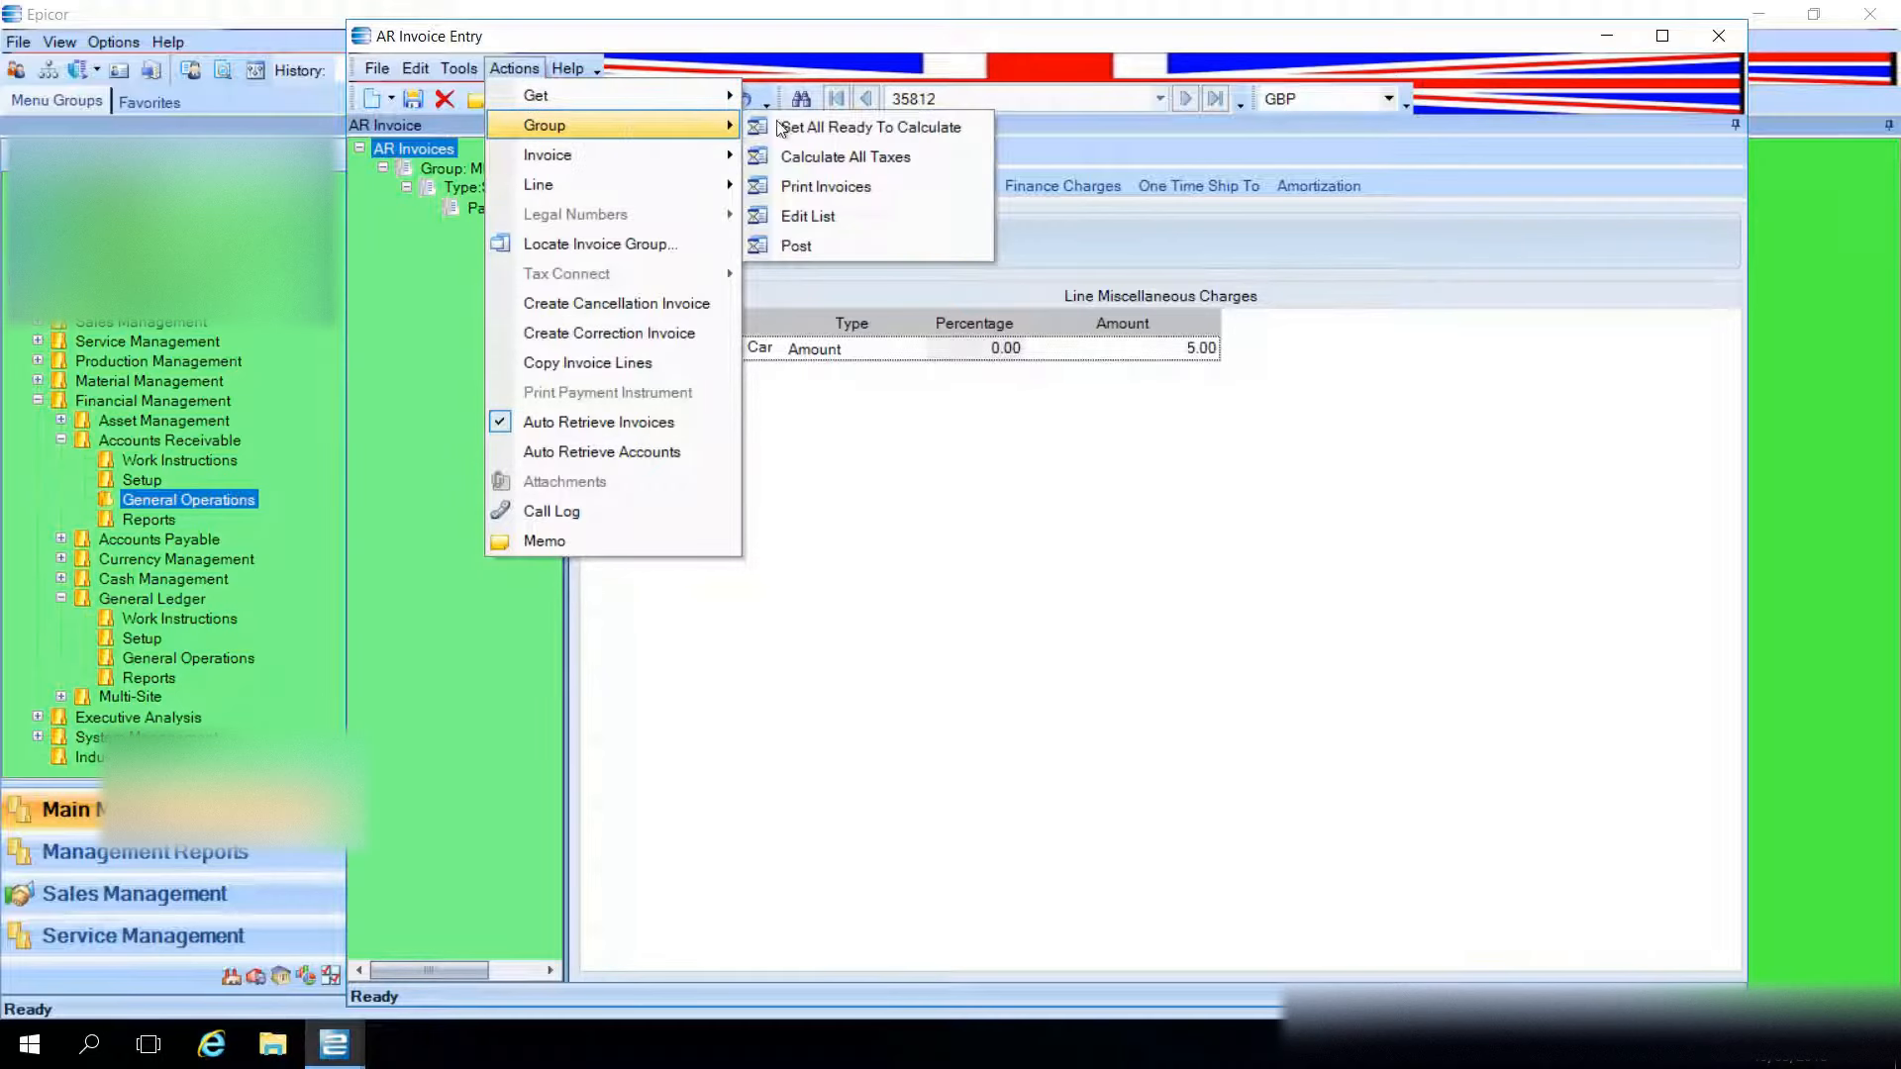
pyautogui.click(812, 245)
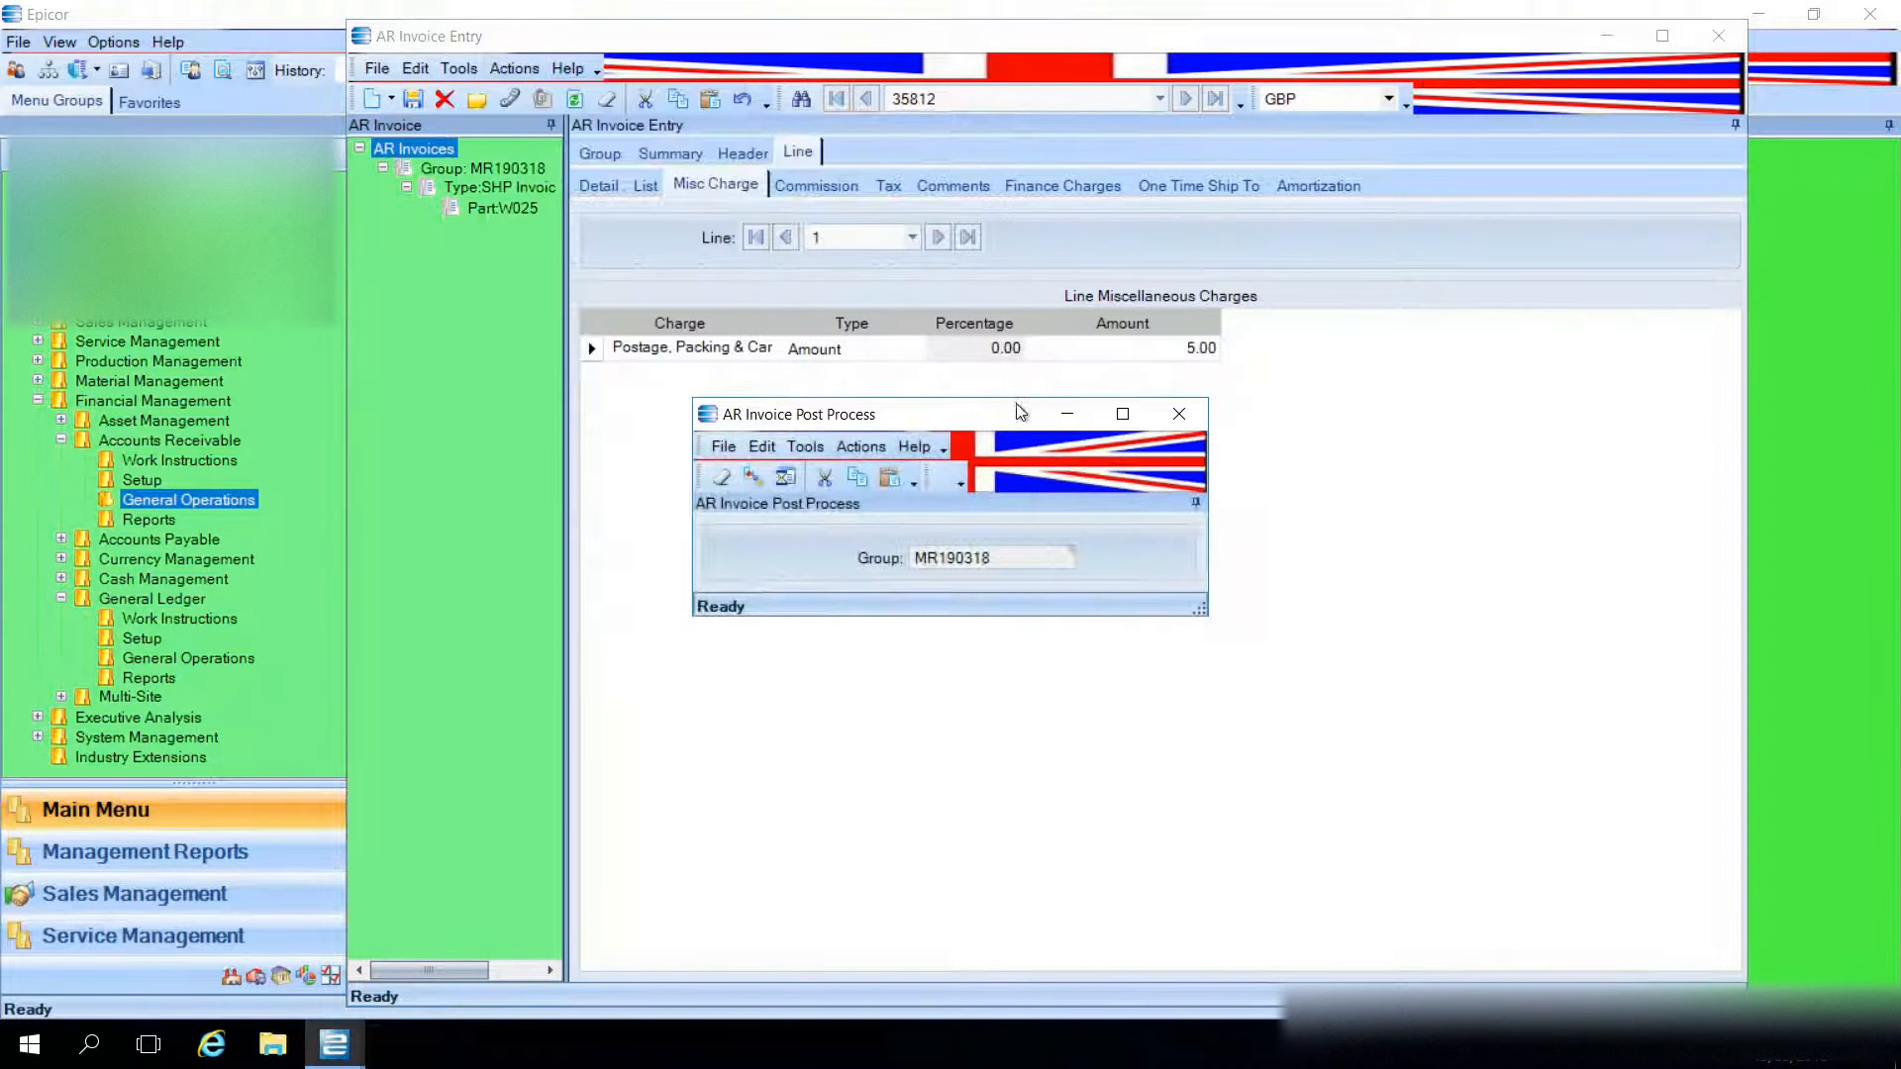
pyautogui.click(754, 479)
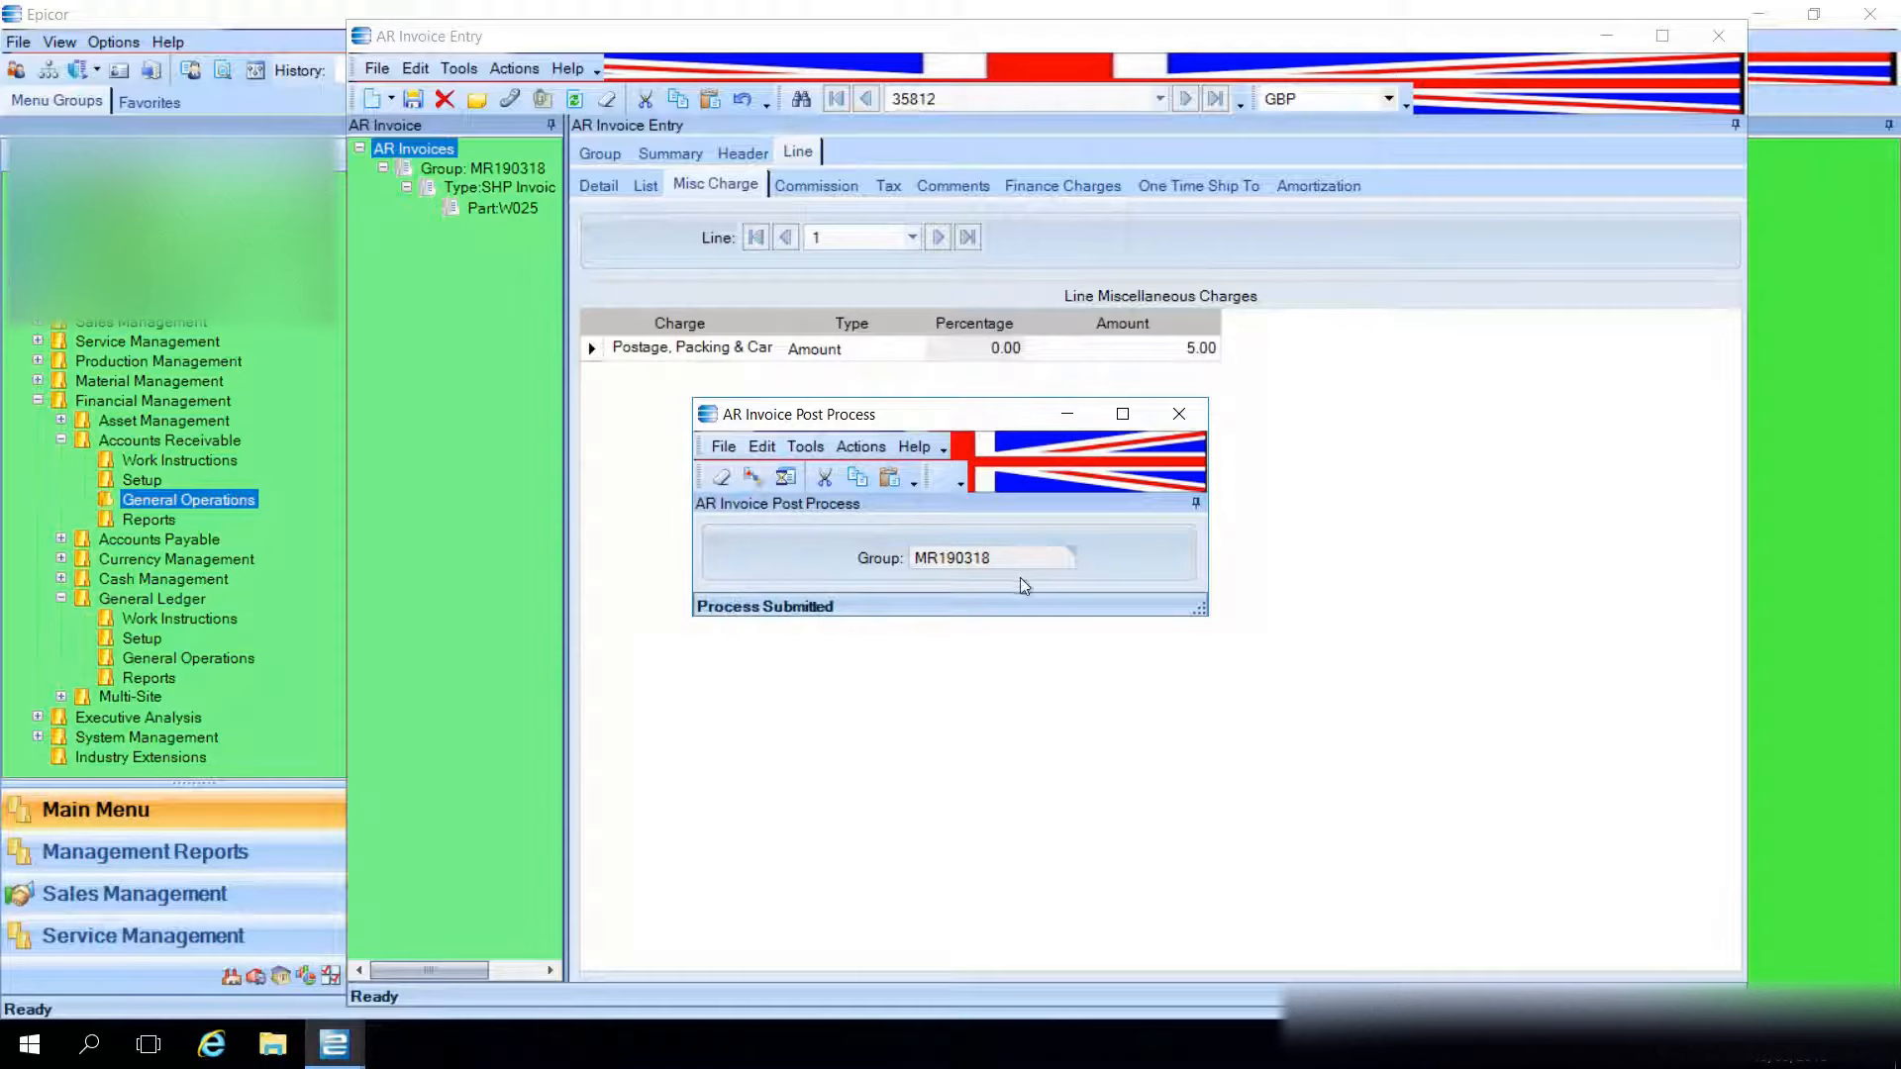
pyautogui.click(1179, 409)
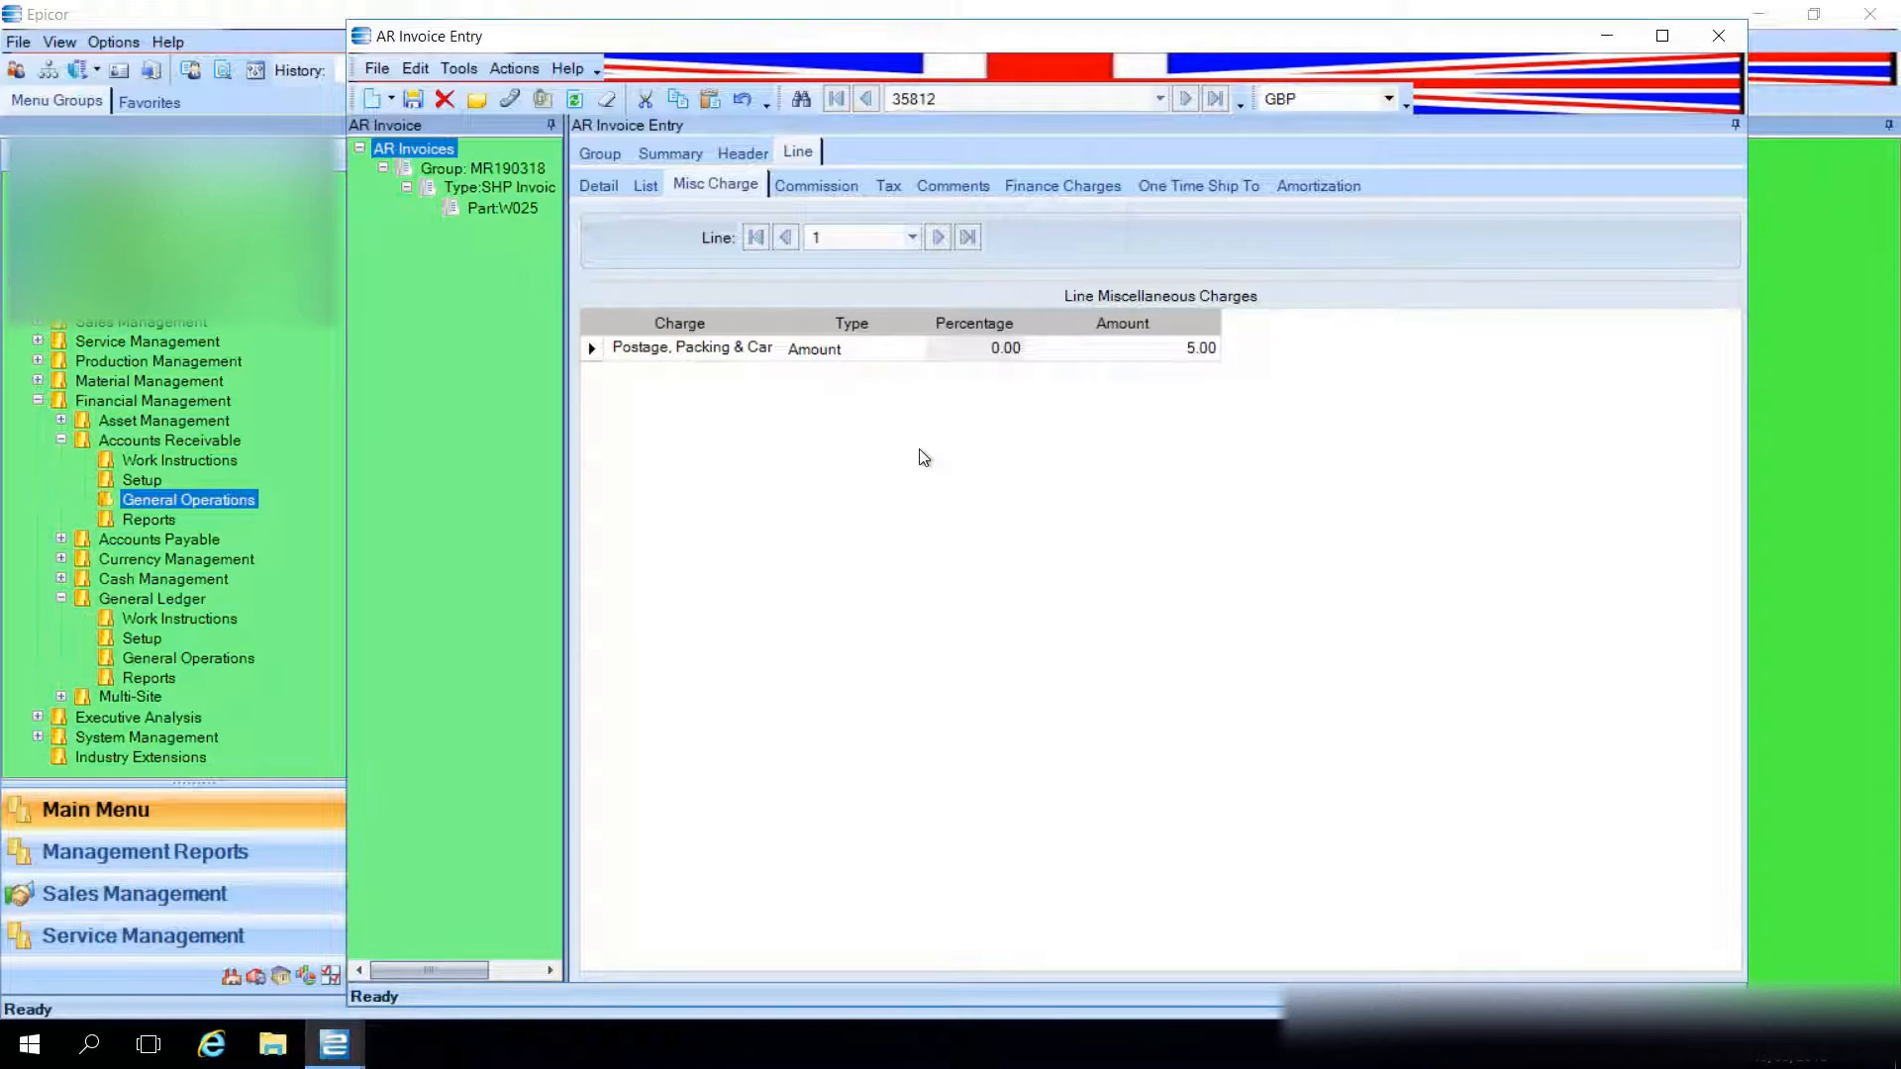
# Search for AR invoice groups to check whether the posted group is still open, and close the search.
pyautogui.click(595, 184)
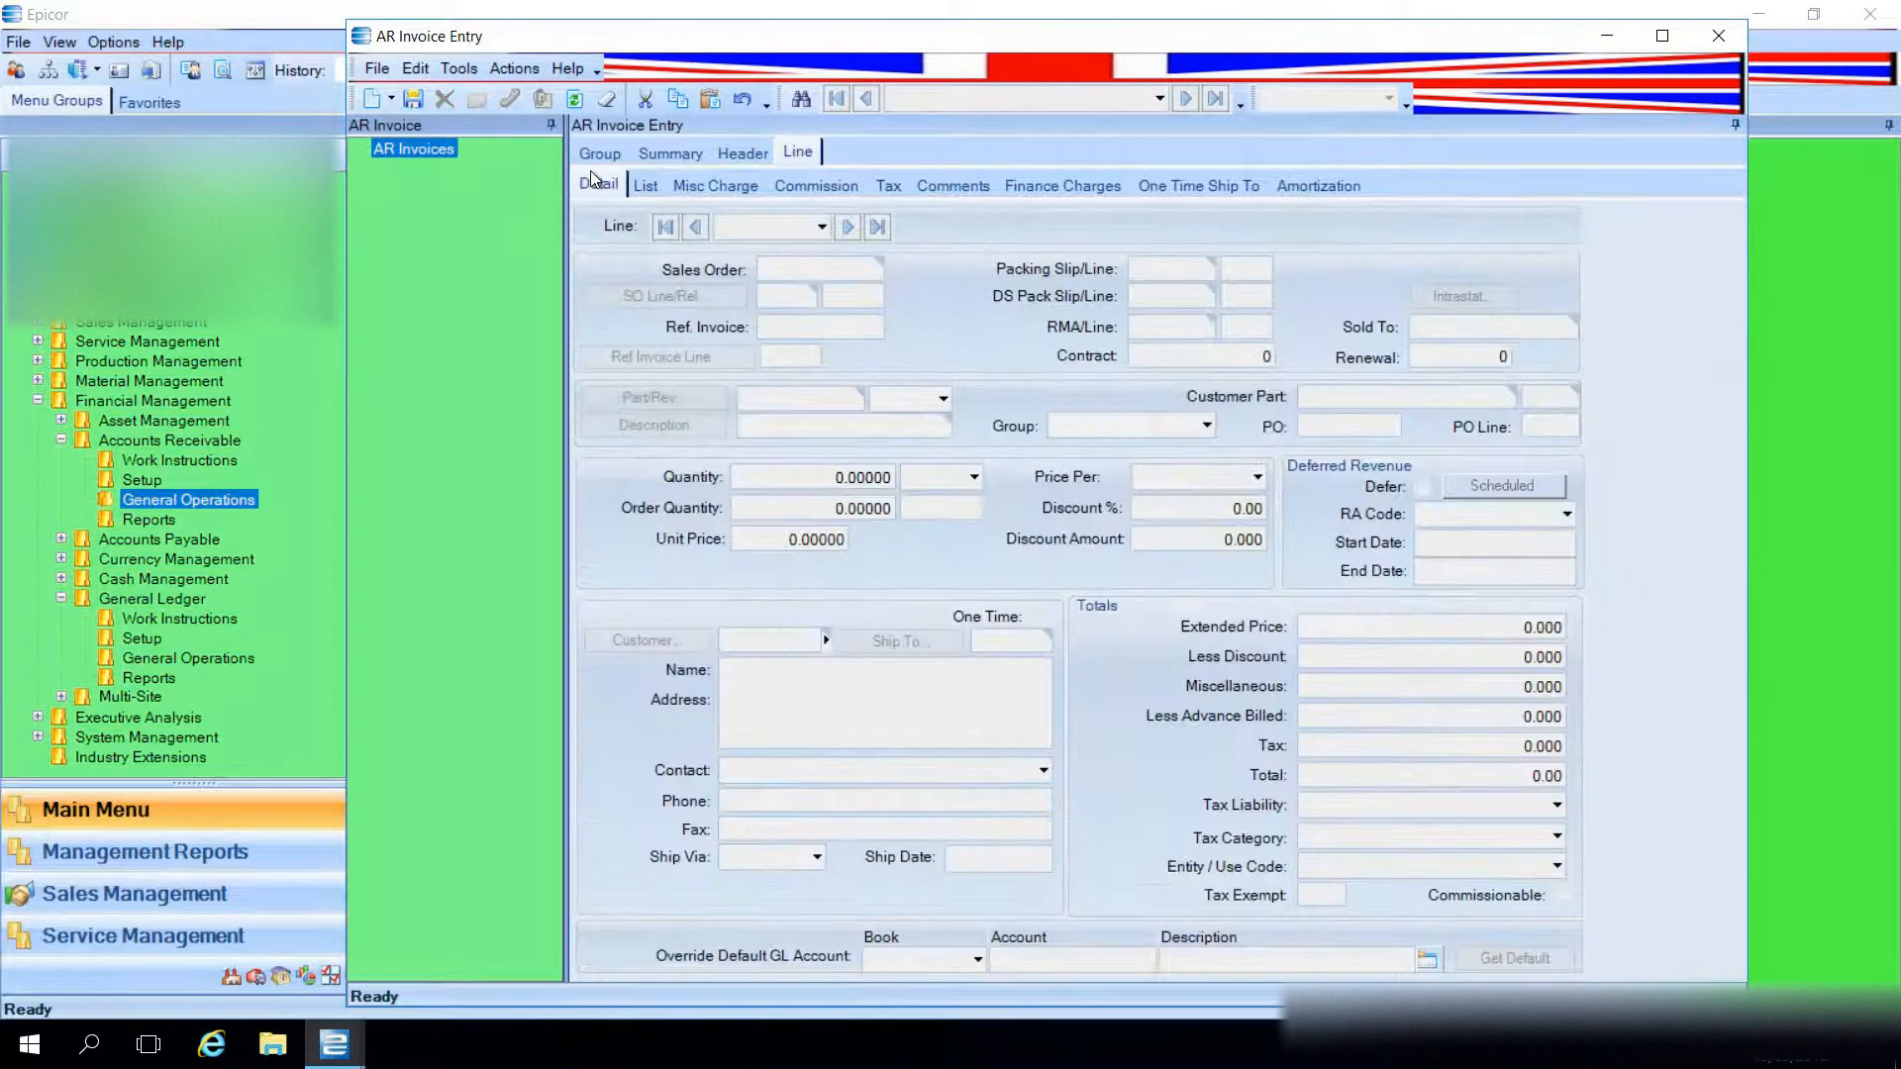
pyautogui.click(598, 155)
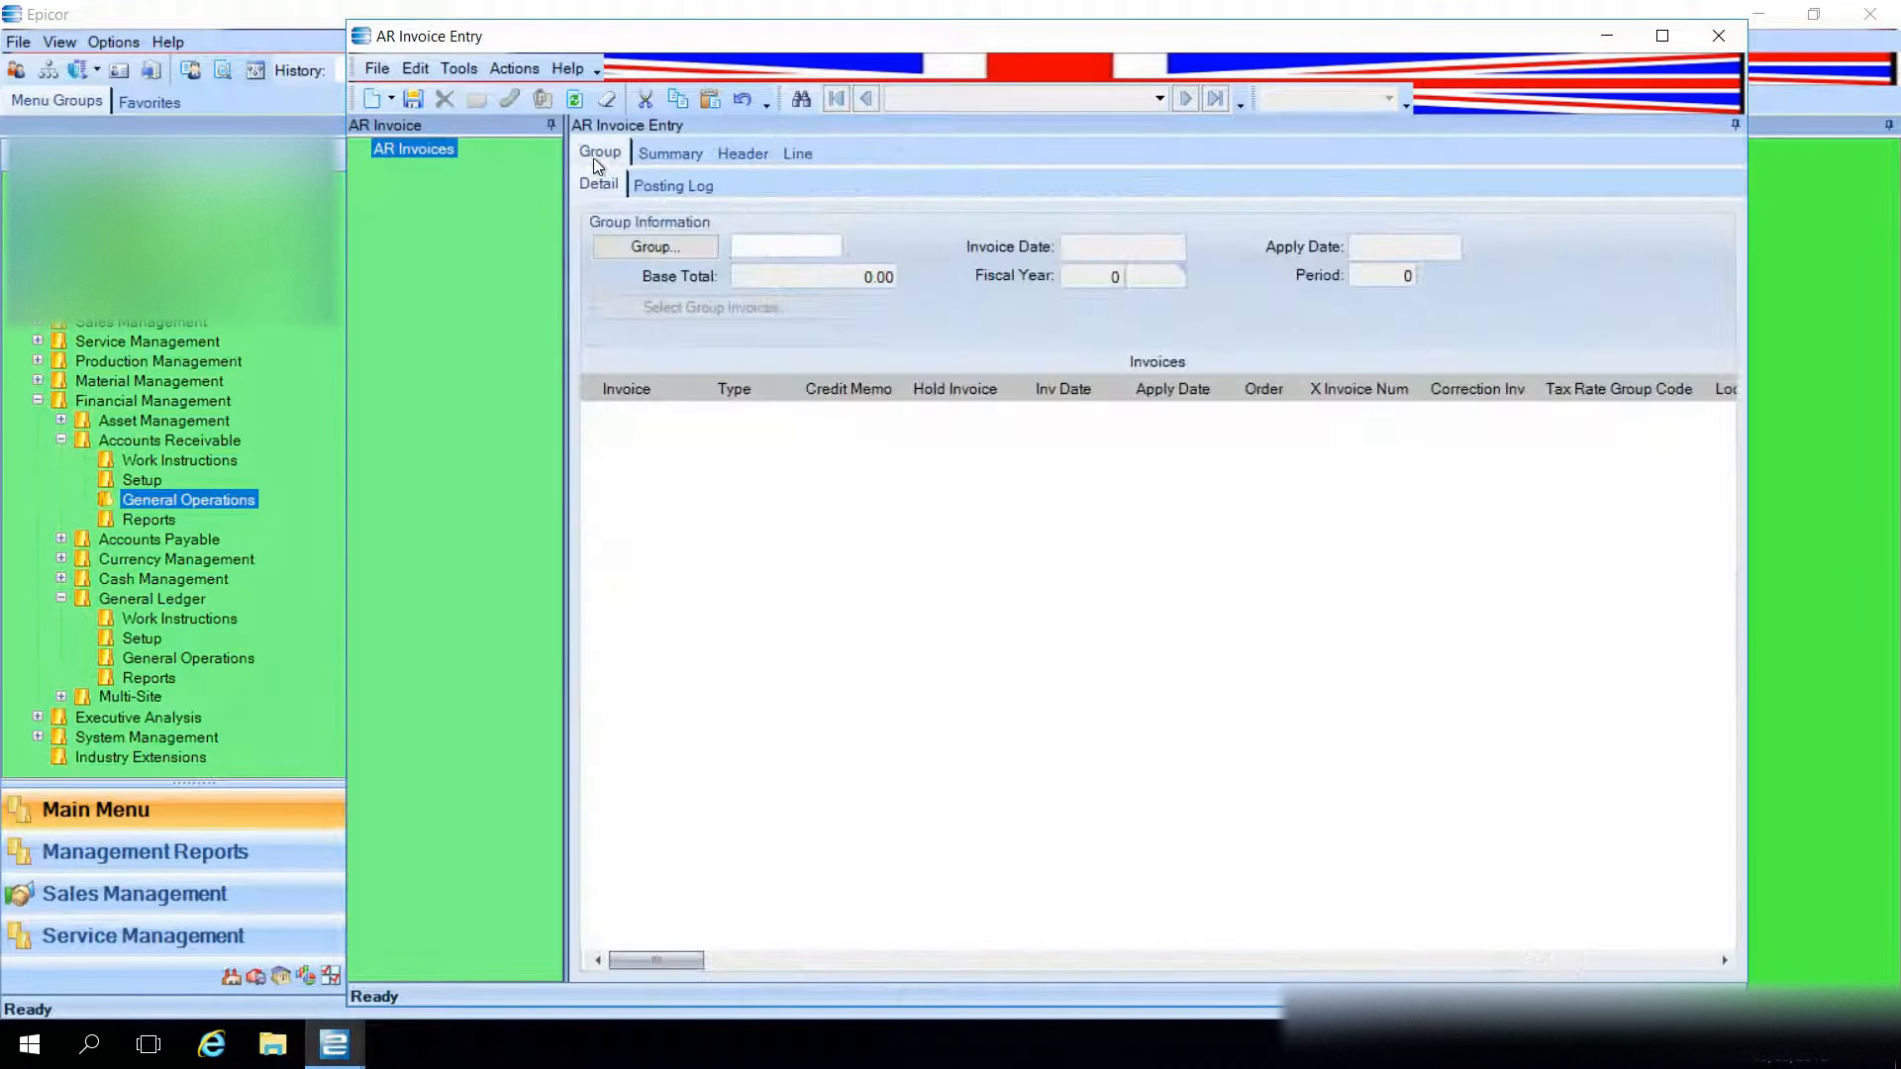
pyautogui.click(675, 246)
pyautogui.click(1154, 144)
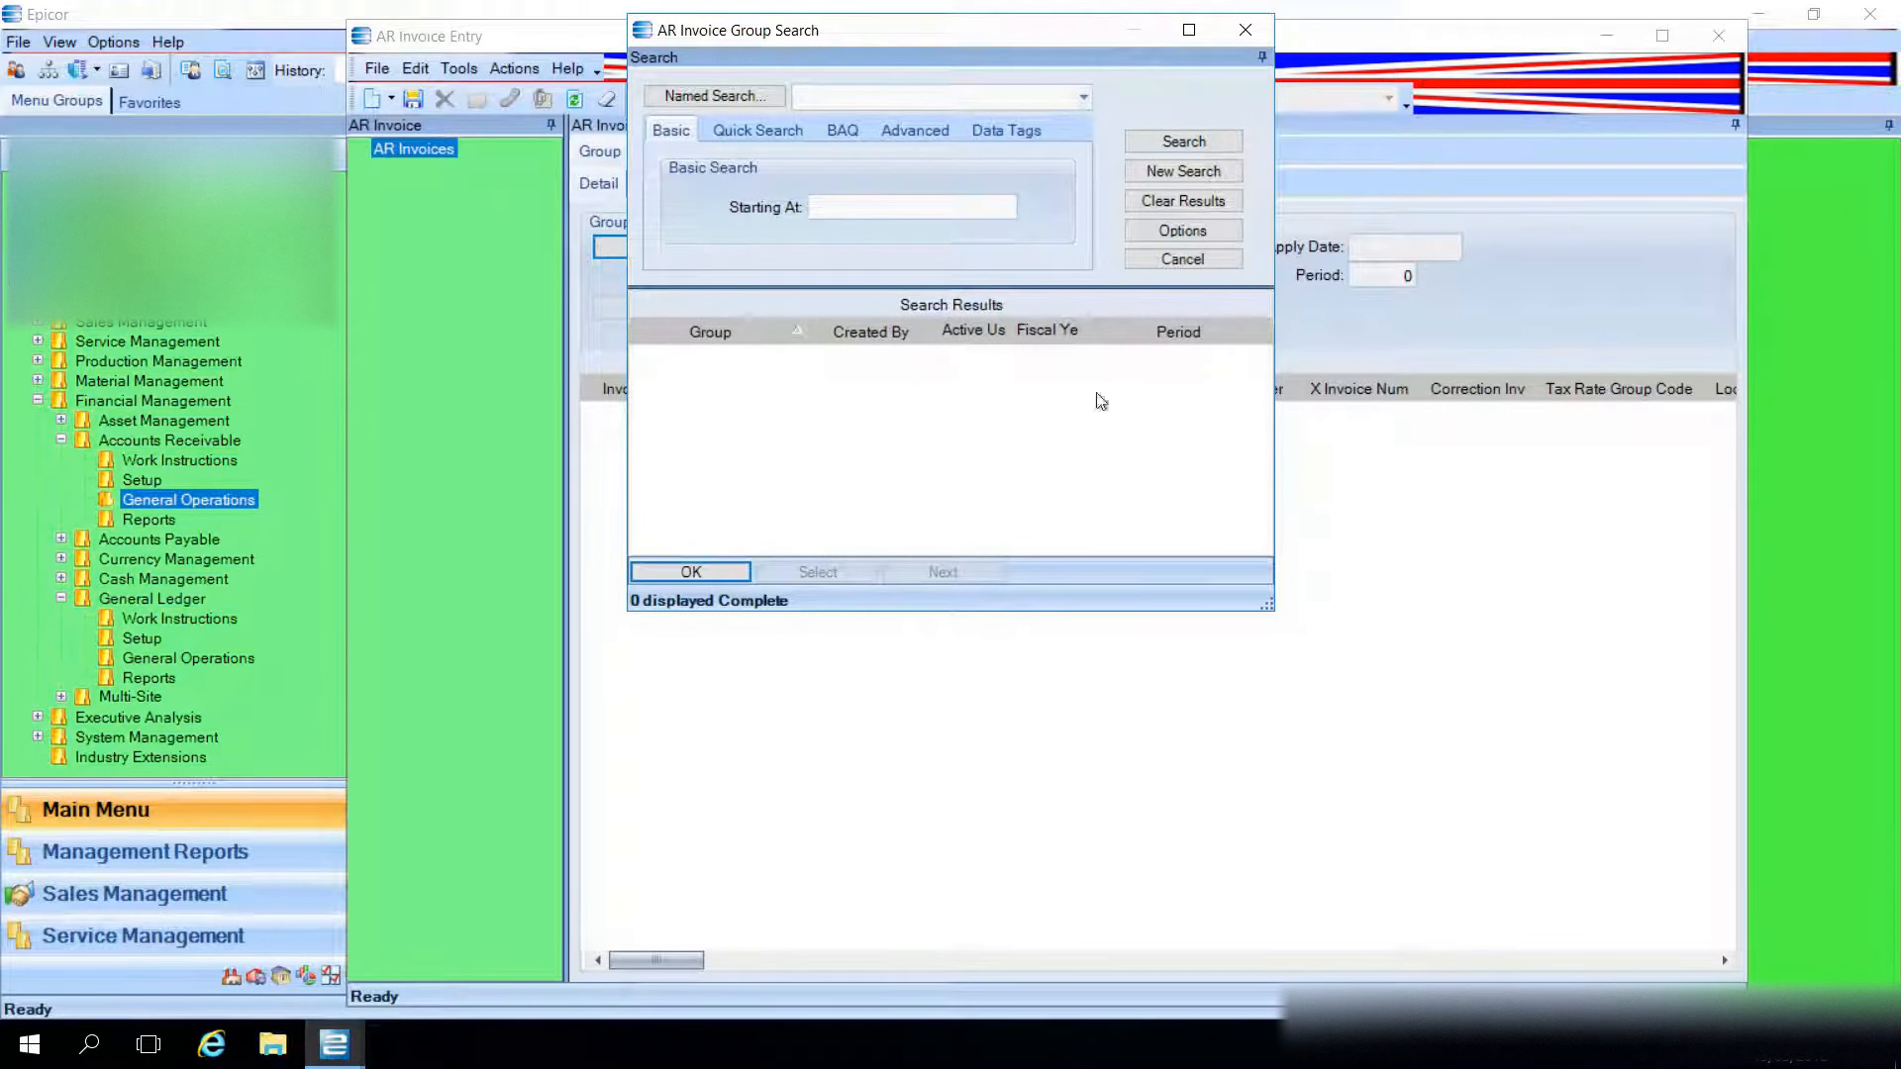
pyautogui.click(1246, 30)
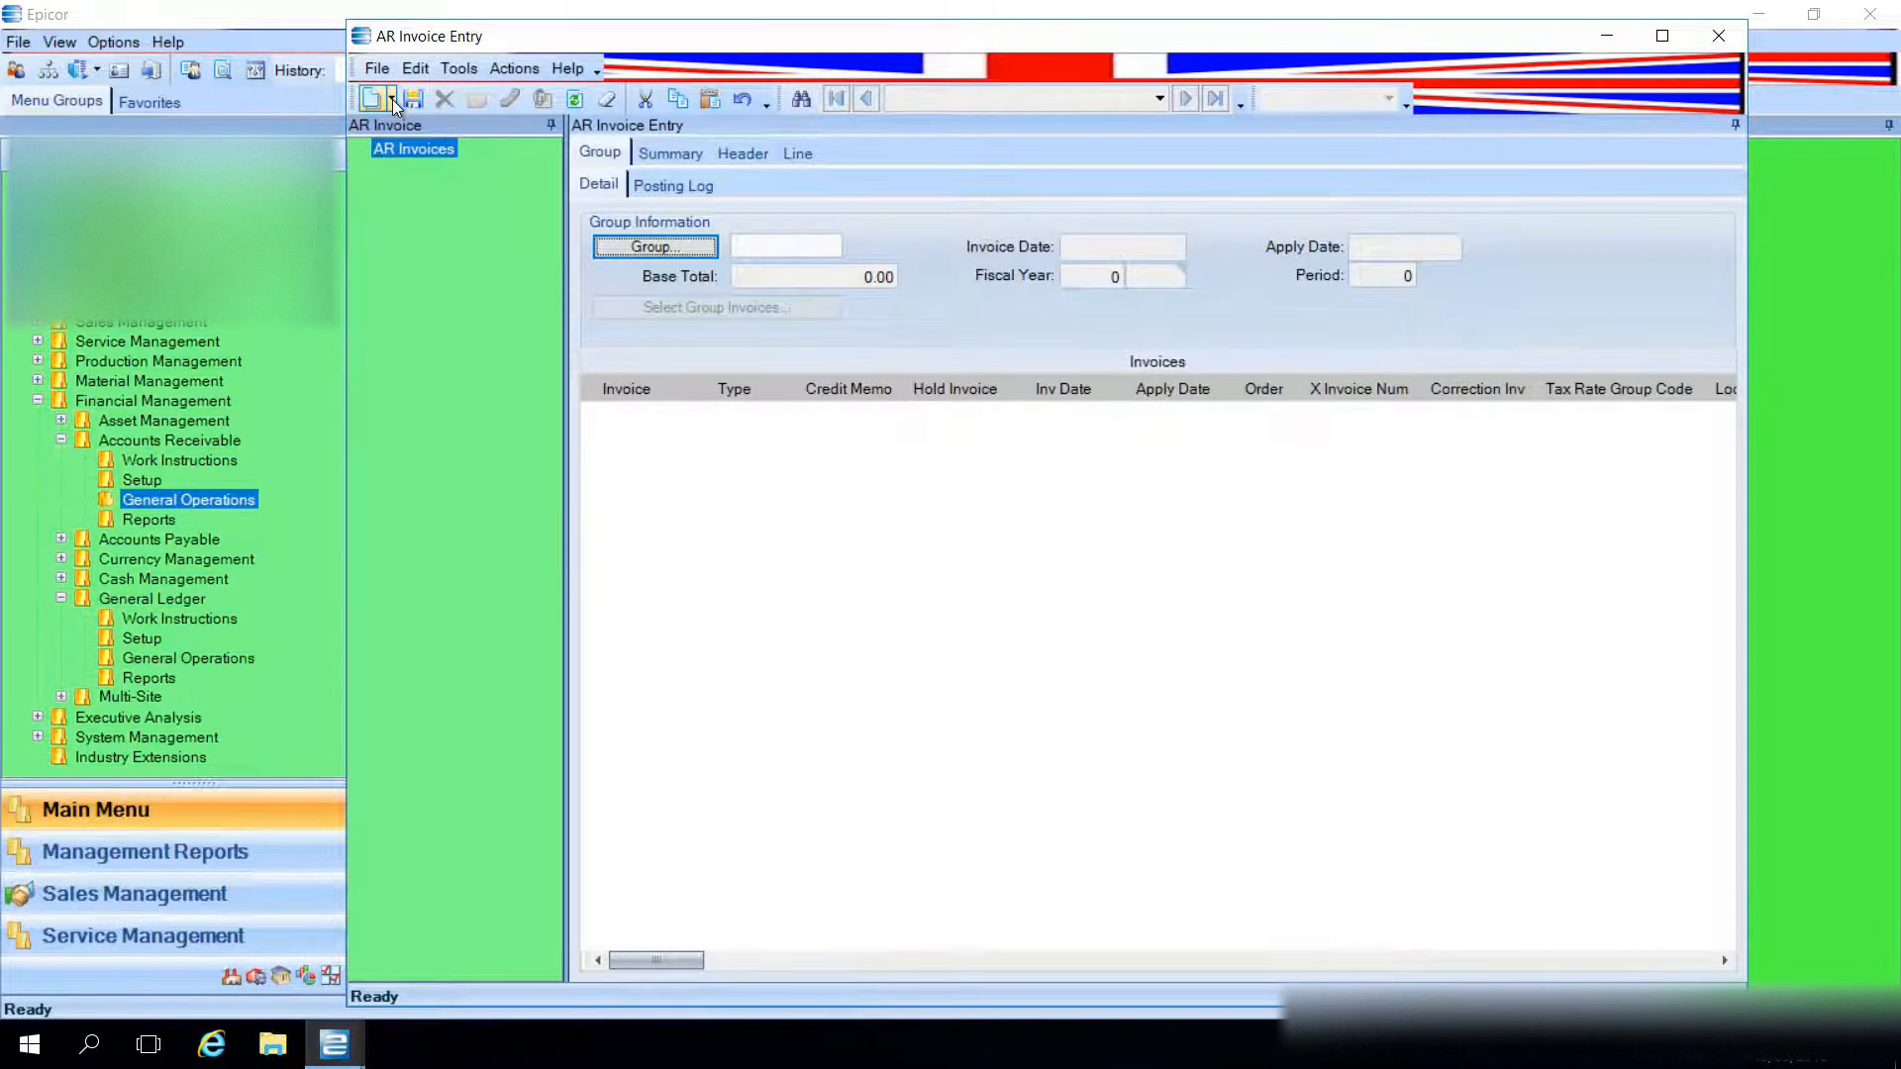
# Create and save a new invoice group named MR200318, and start a new miscellaneous invoice in it.
pyautogui.click(394, 99)
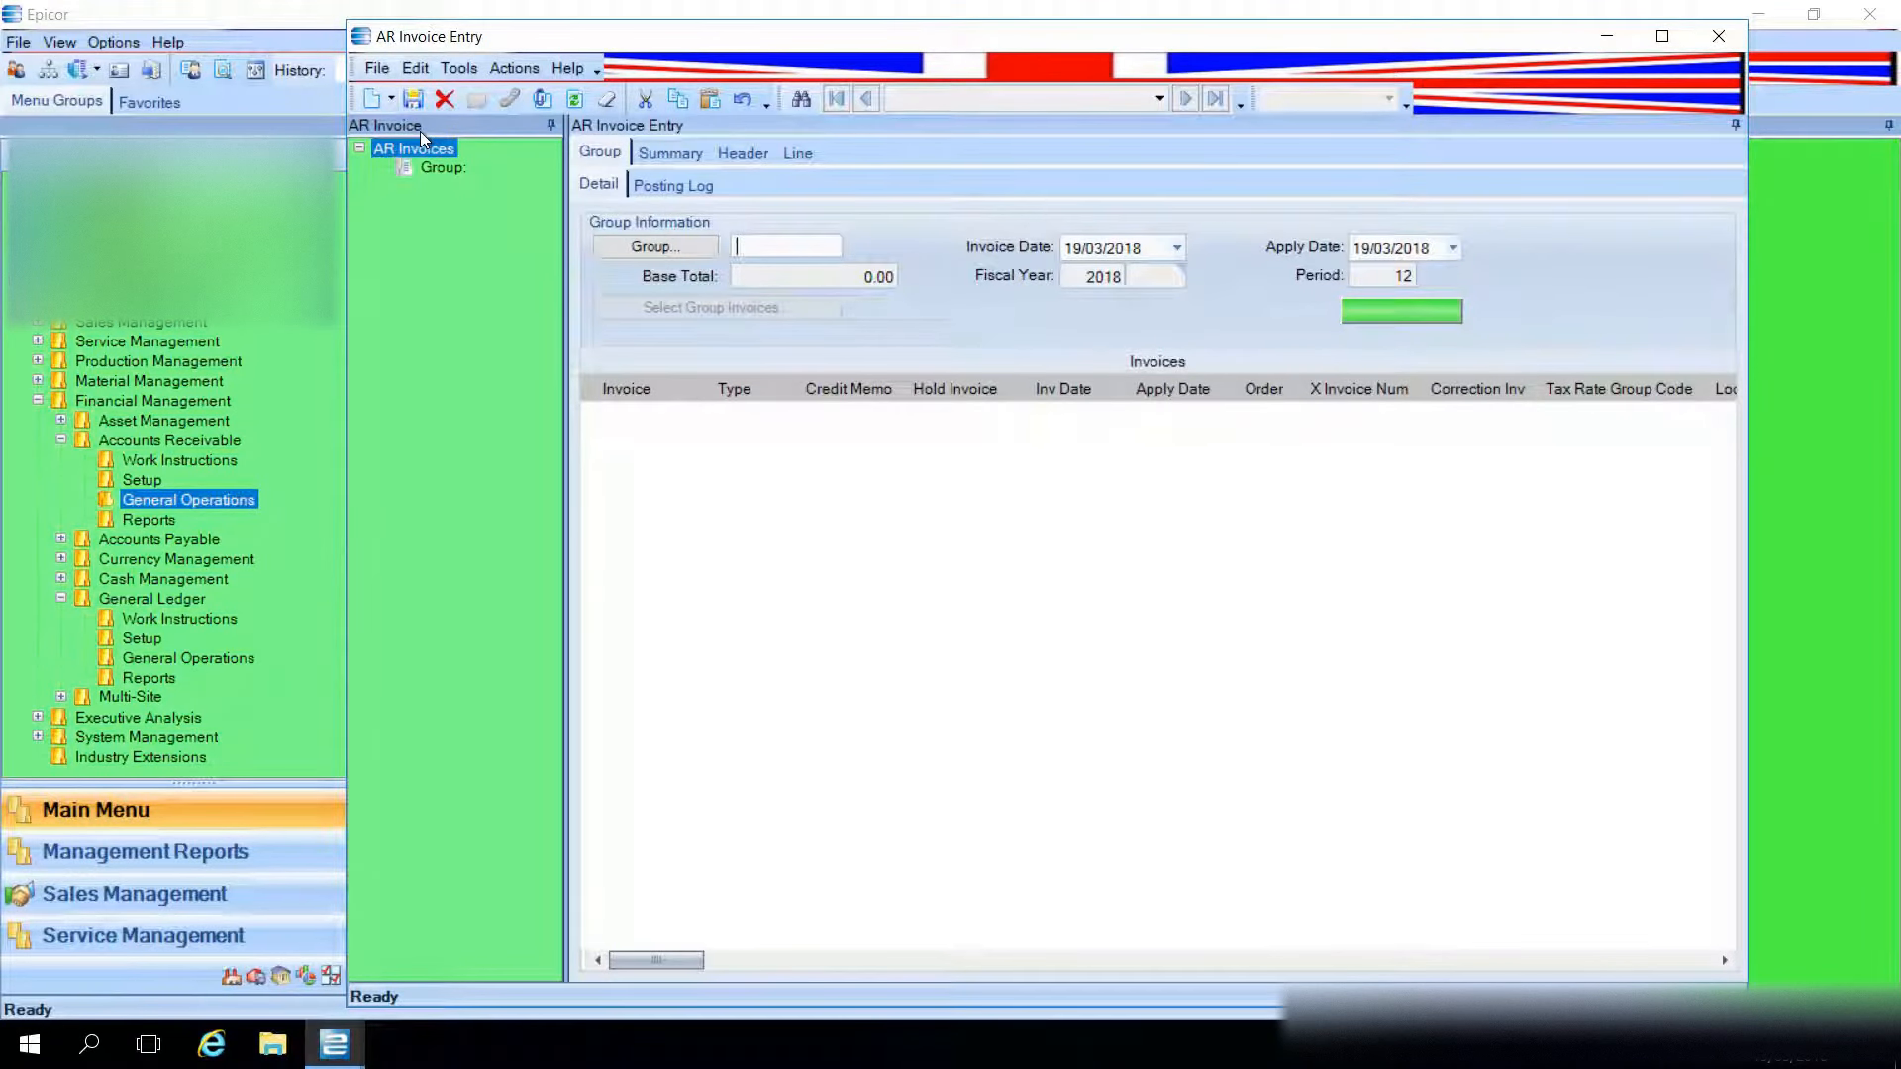
pyautogui.write('MR200318')
pyautogui.press('Tab')
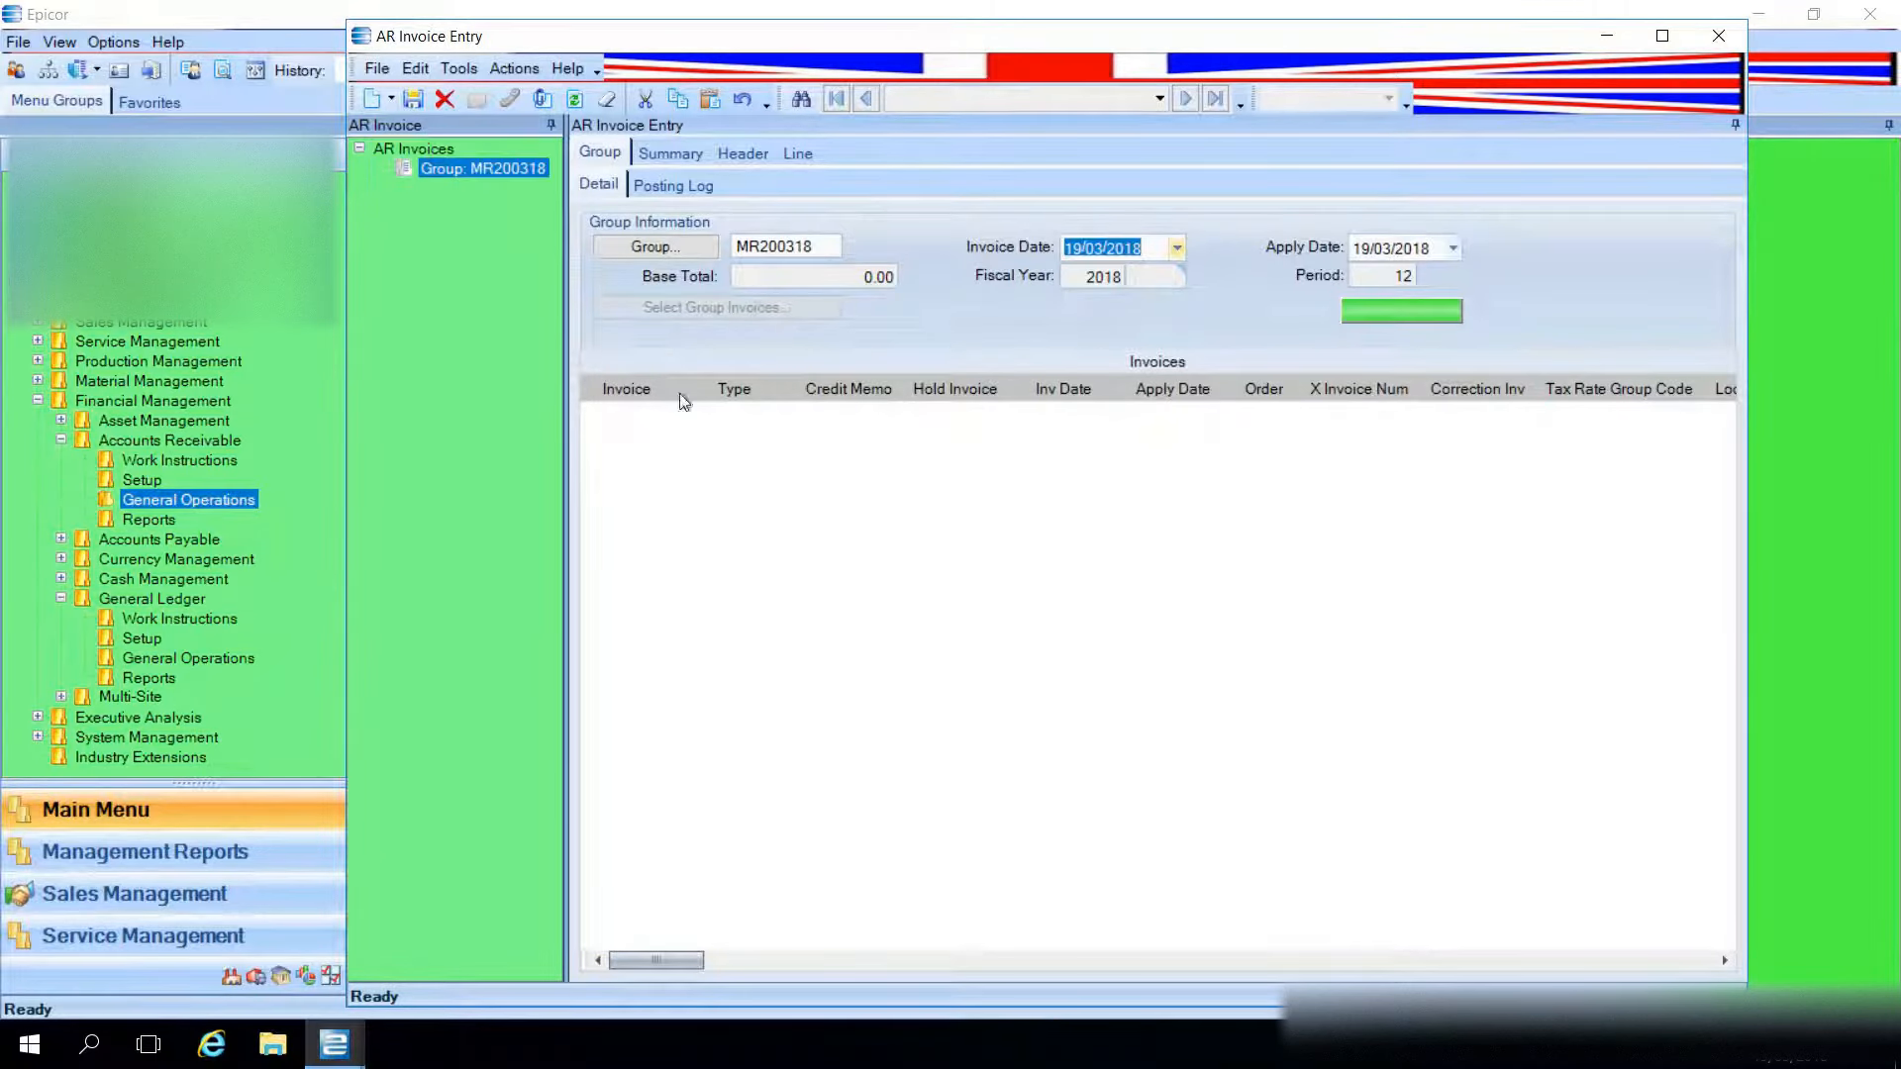
pyautogui.click(413, 100)
pyautogui.click(394, 100)
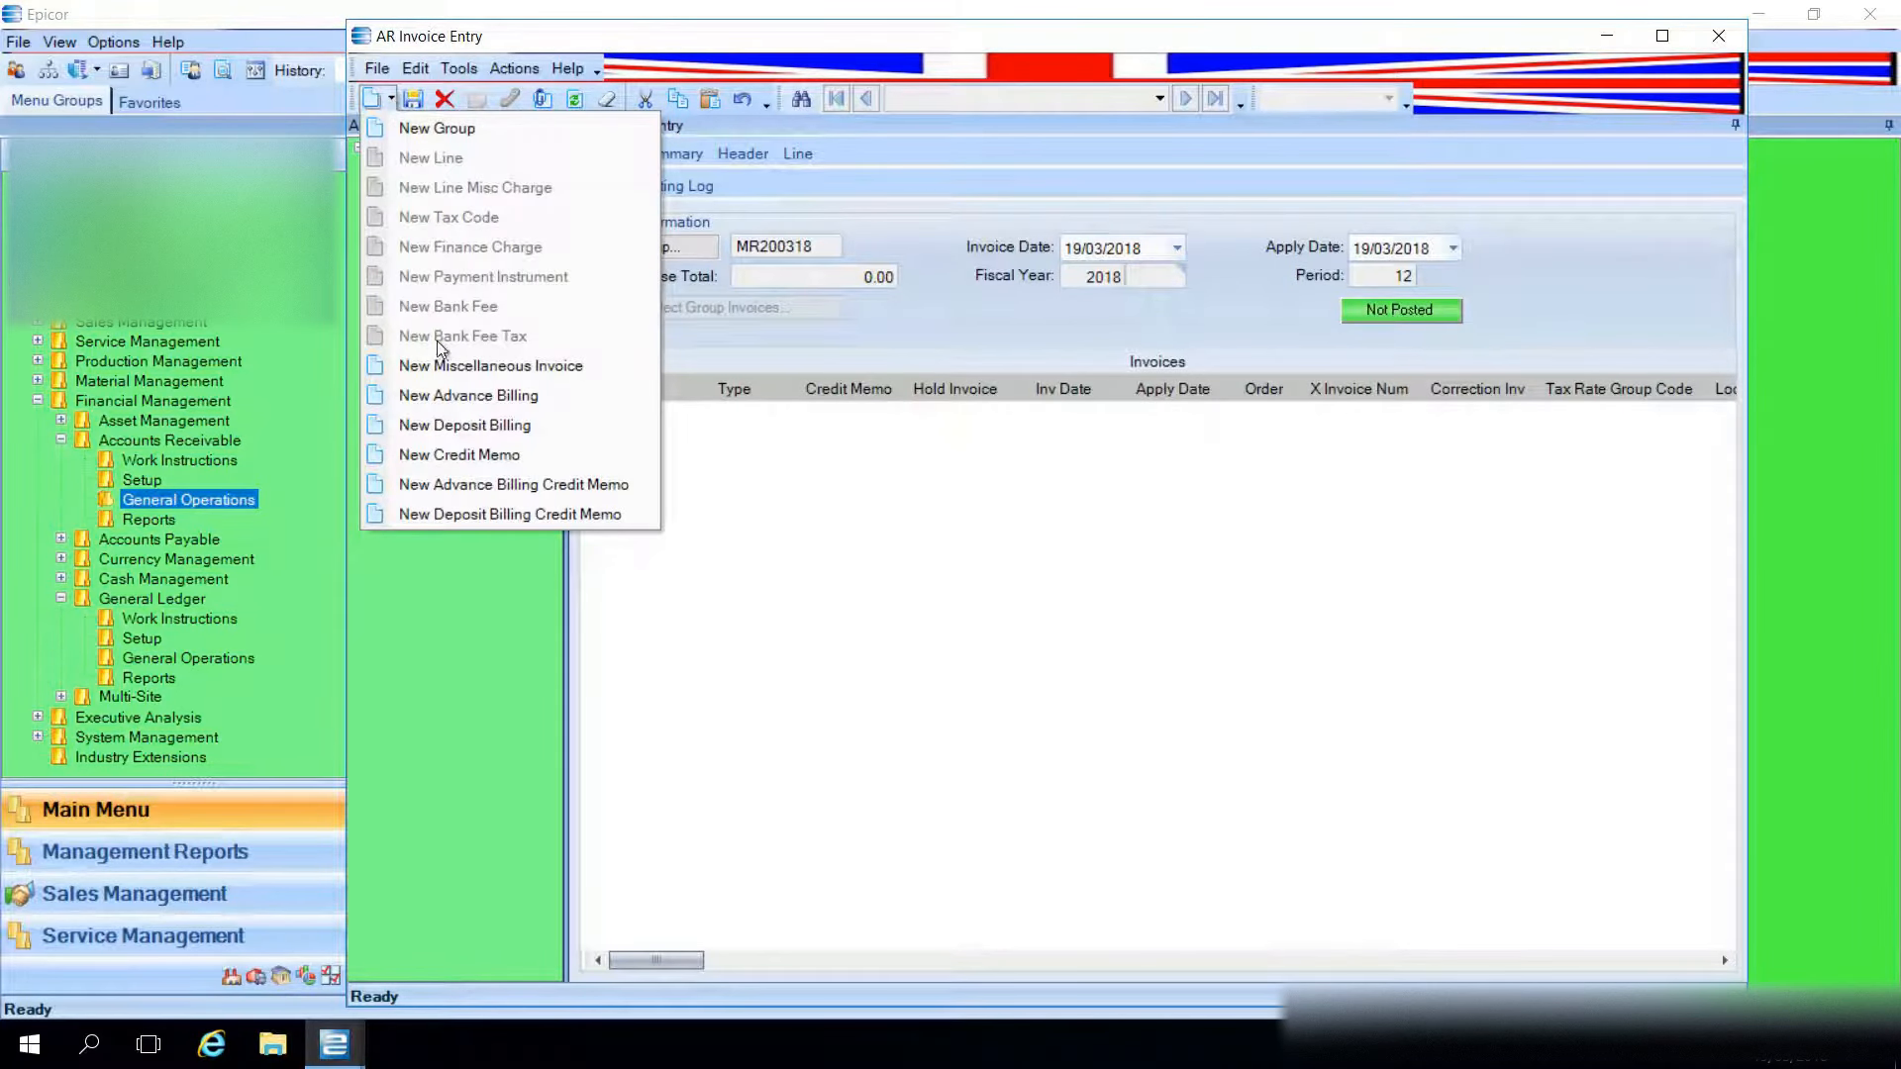
pyautogui.click(485, 366)
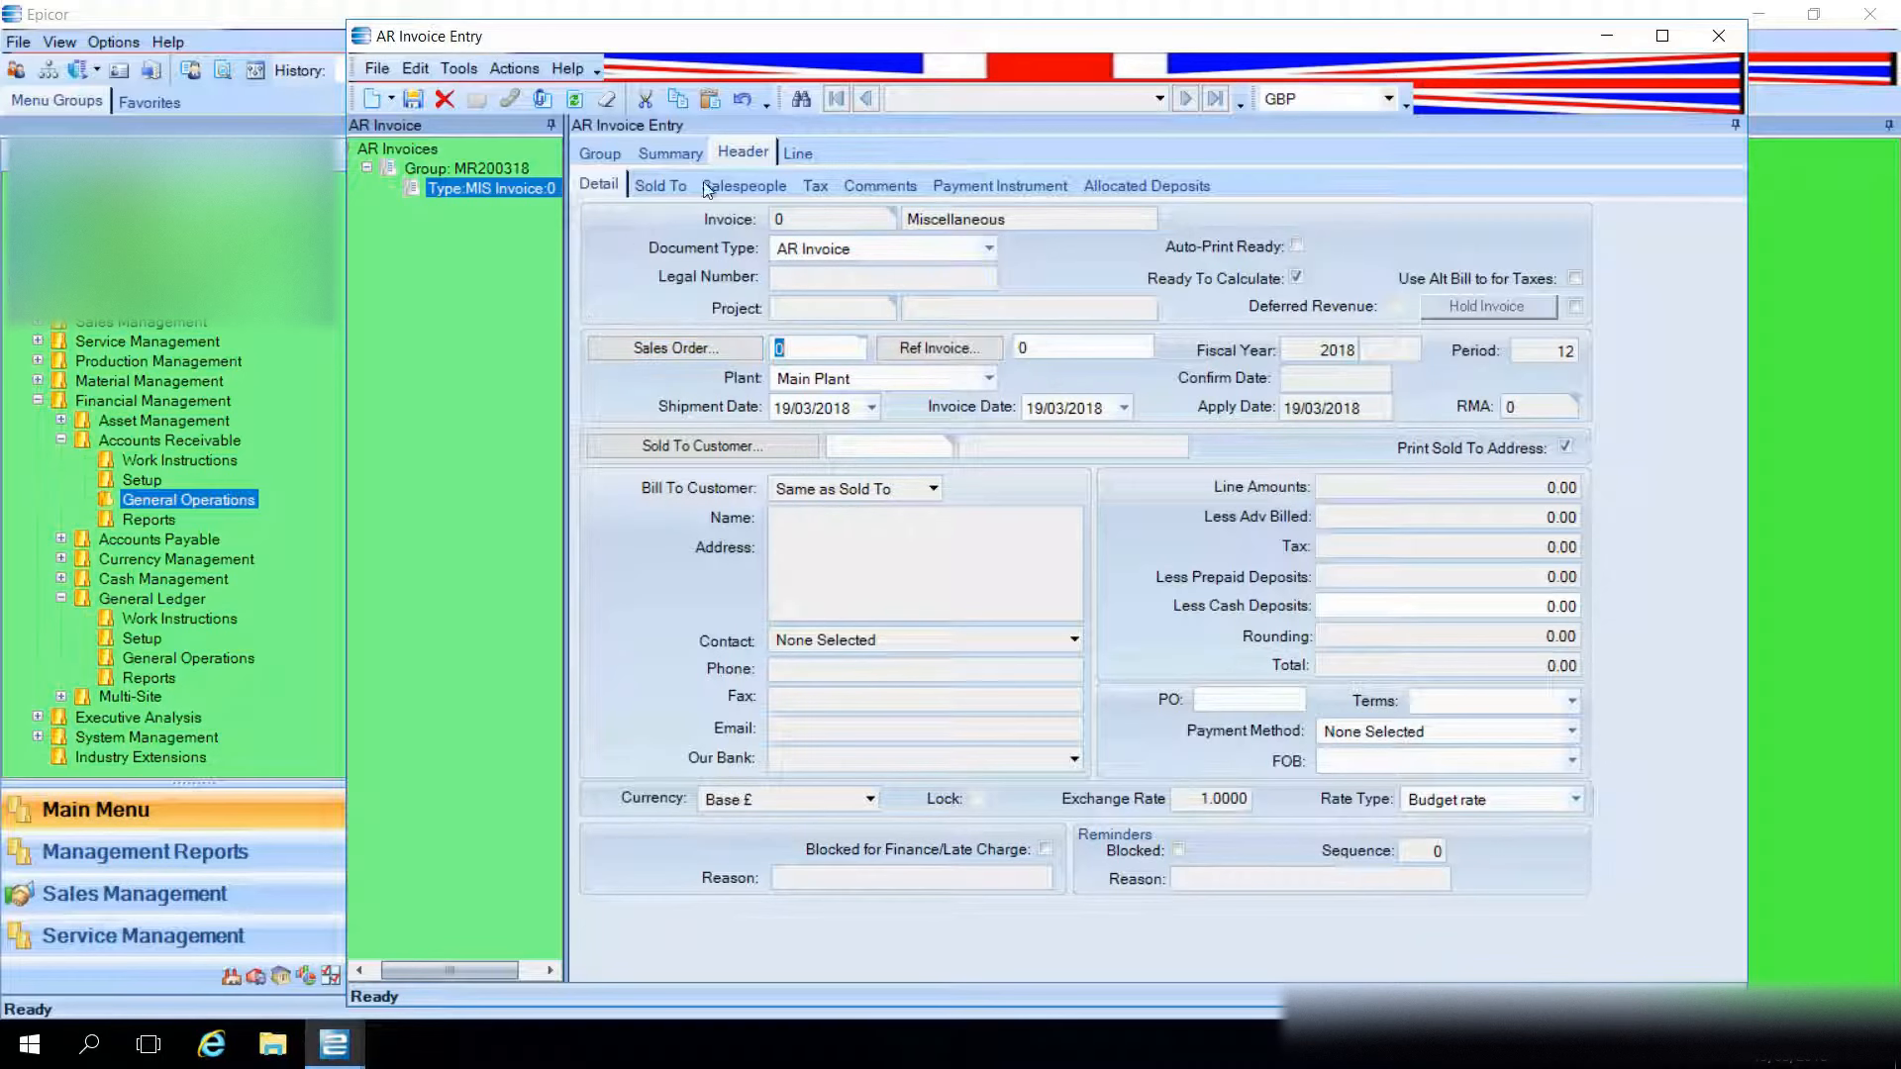
# Try to add a line to the new miscellaneous invoice.
pyautogui.click(798, 155)
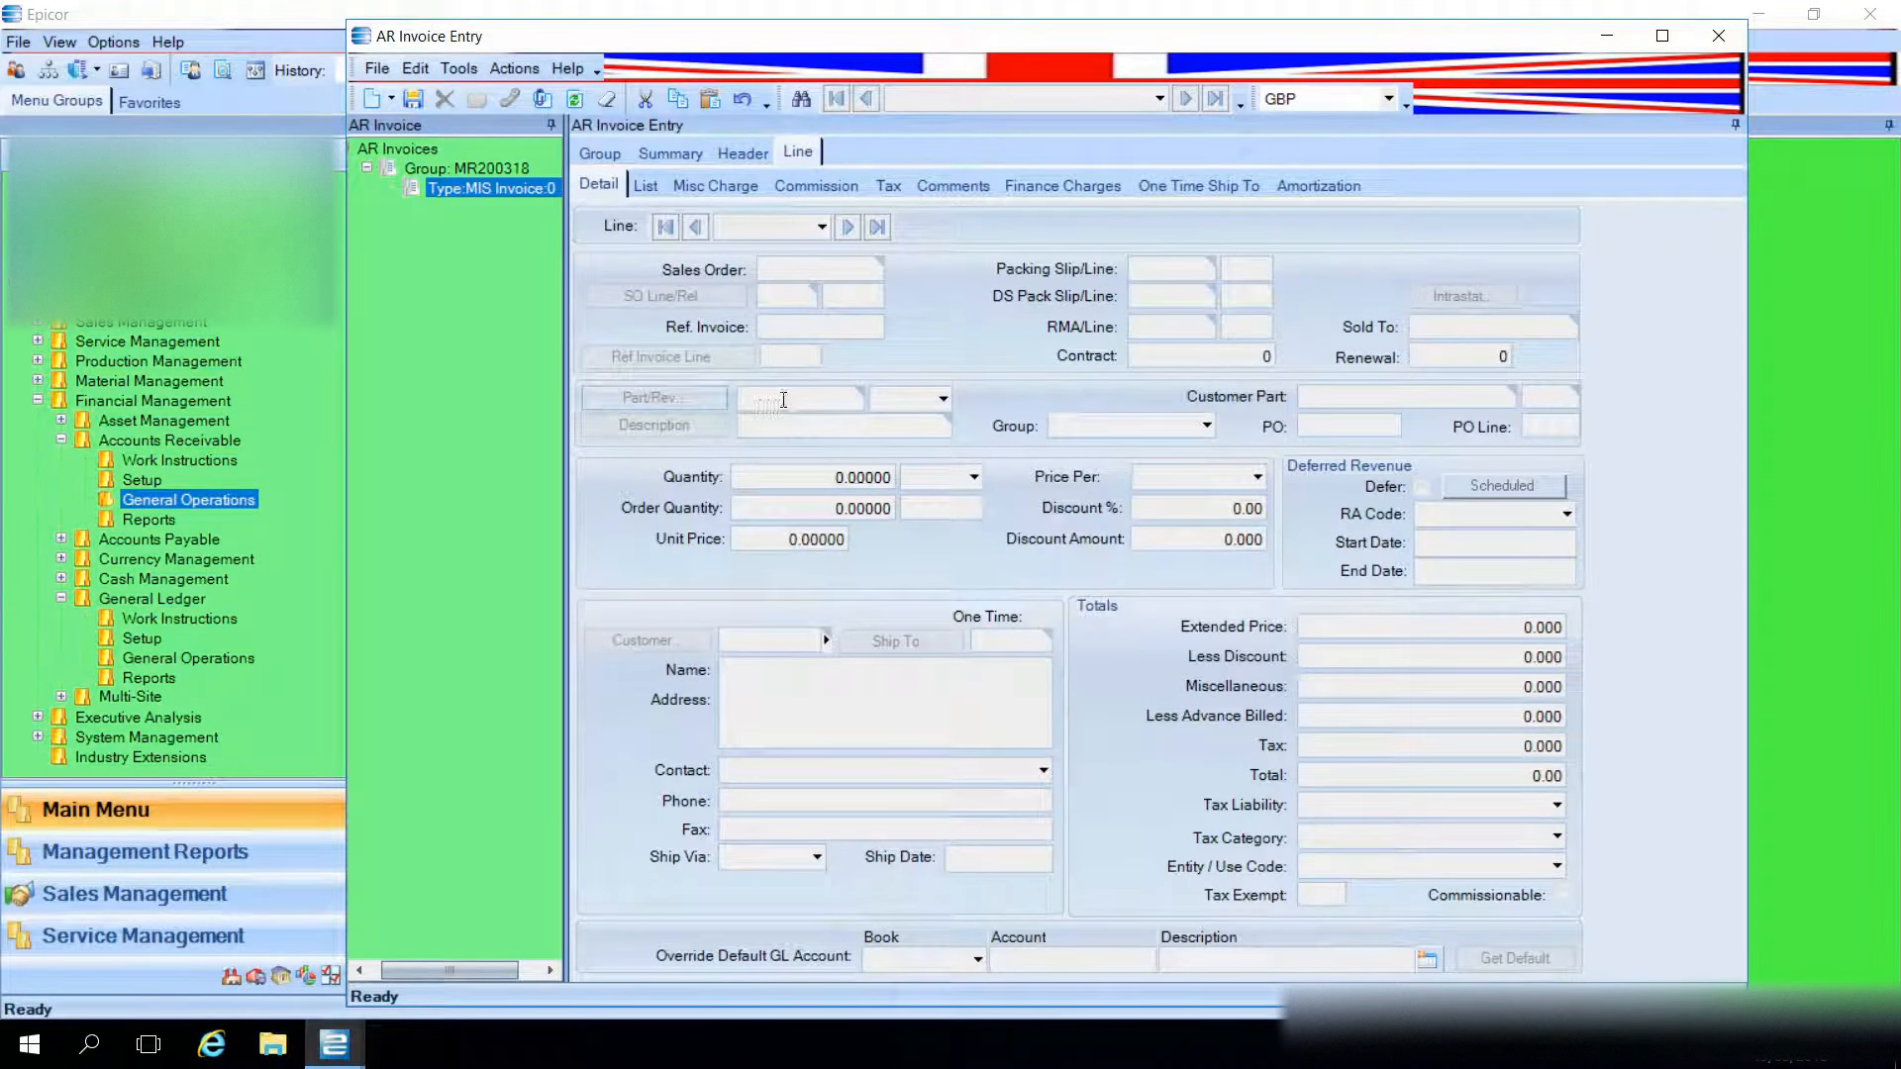
pyautogui.hotkey('ctrl', 'n')
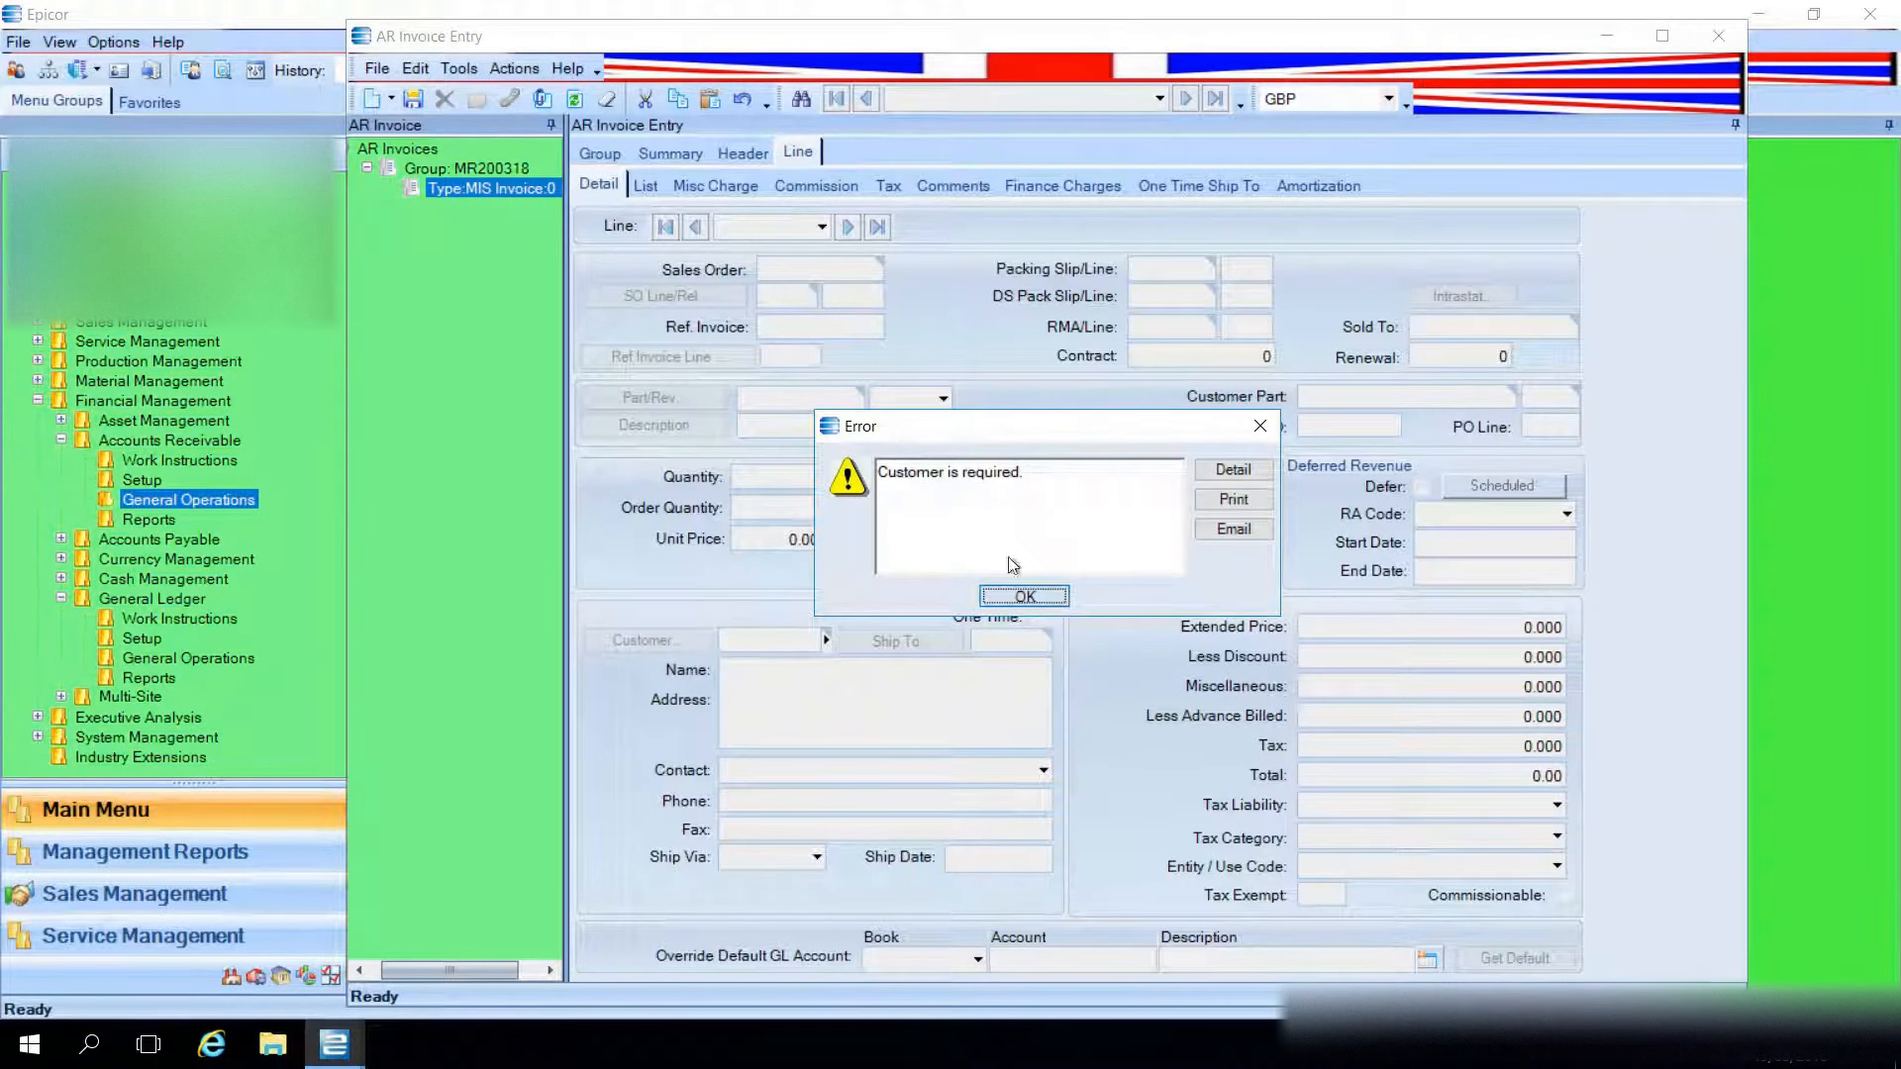
pyautogui.click(1024, 595)
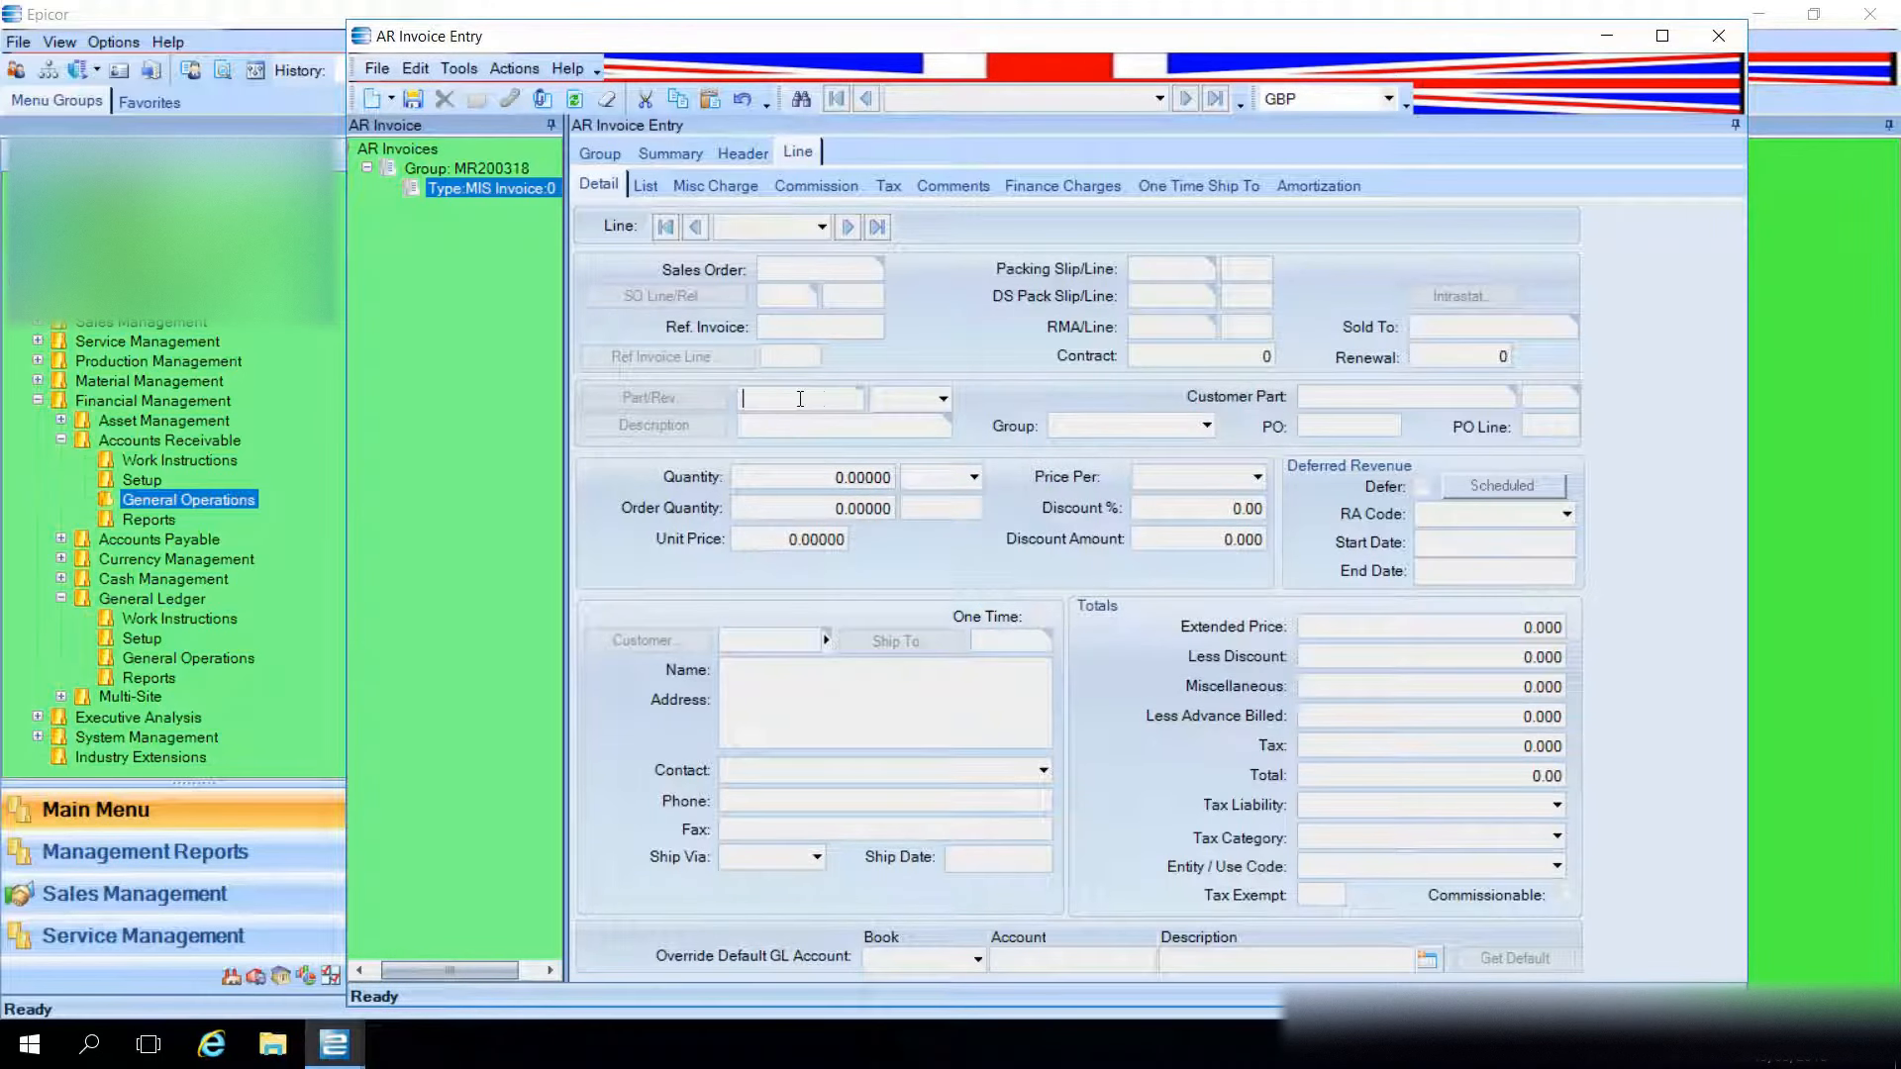